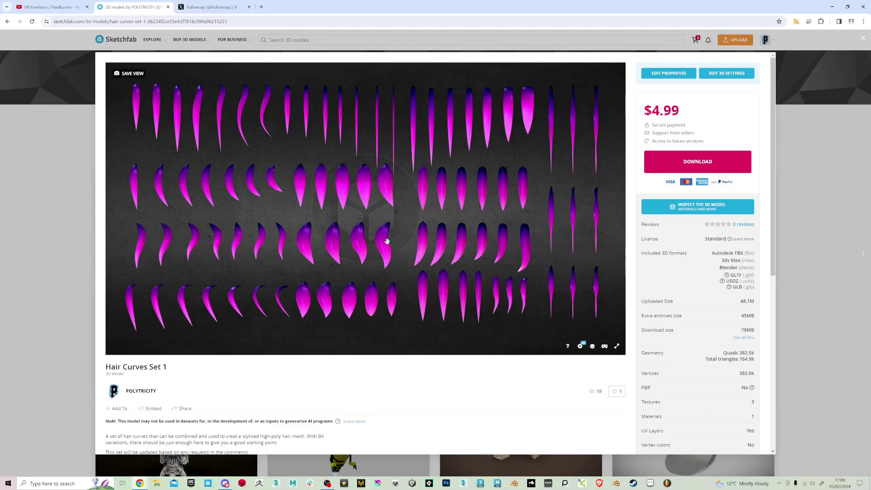
Examine the strand shapes in the Hair Curves Set 1 preview up close and as a whole, and request the model's download.
left_click_drag(387, 240, 289, 253)
scroll(289, 253, "up", 10)
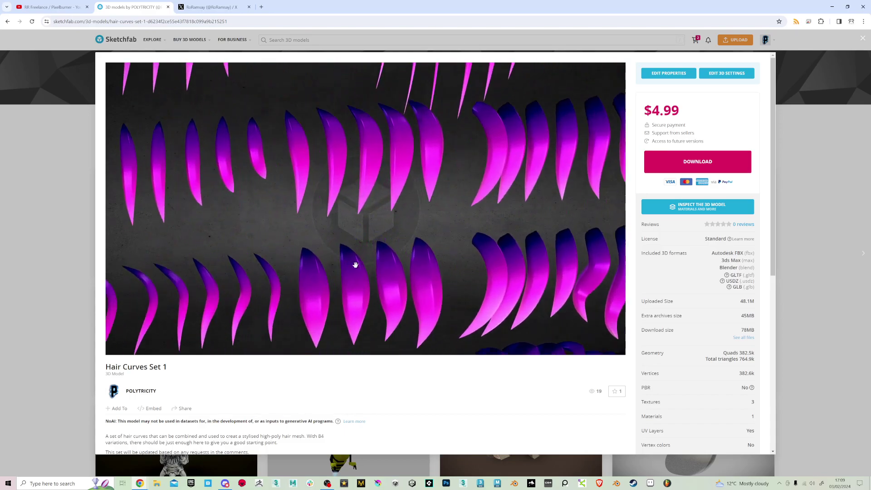
scroll(401, 218, "down", 8)
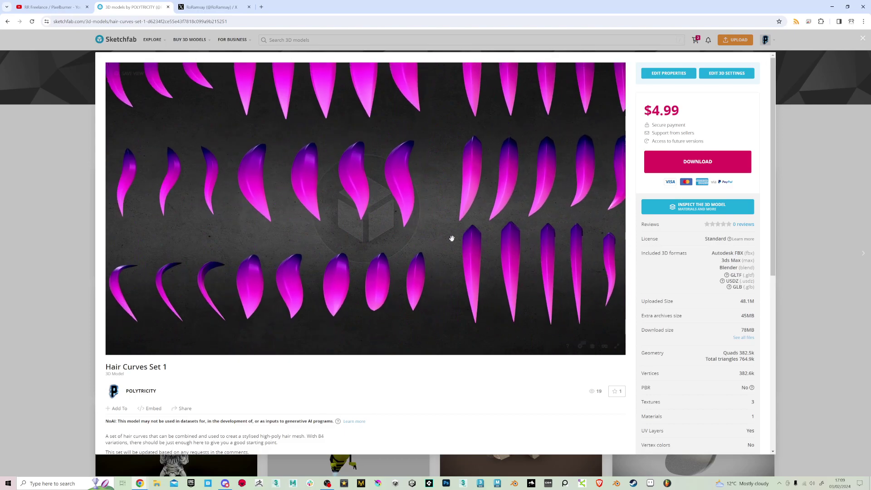
mouse_move(450, 239)
left_mouse_down()
mouse_move(424, 251)
mouse_move(427, 171)
mouse_move(422, 224)
mouse_move(455, 259)
mouse_move(488, 251)
mouse_move(471, 248)
mouse_move(428, 201)
mouse_move(404, 257)
mouse_move(458, 241)
left_mouse_up()
scroll(458, 242, "up", 3)
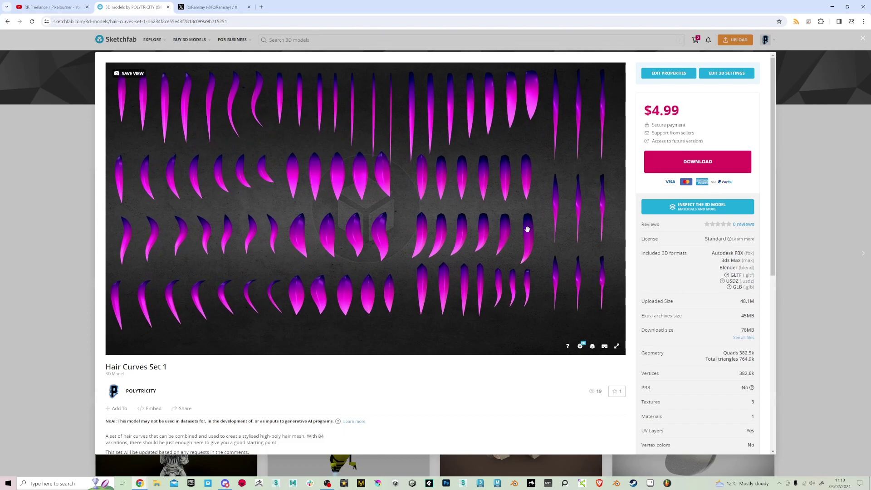
scroll(366, 238, "down", 3)
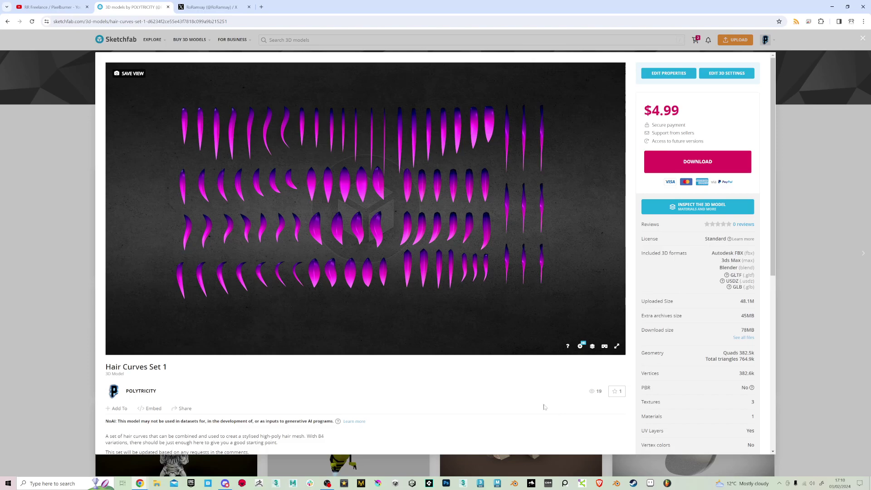
left_click(709, 160)
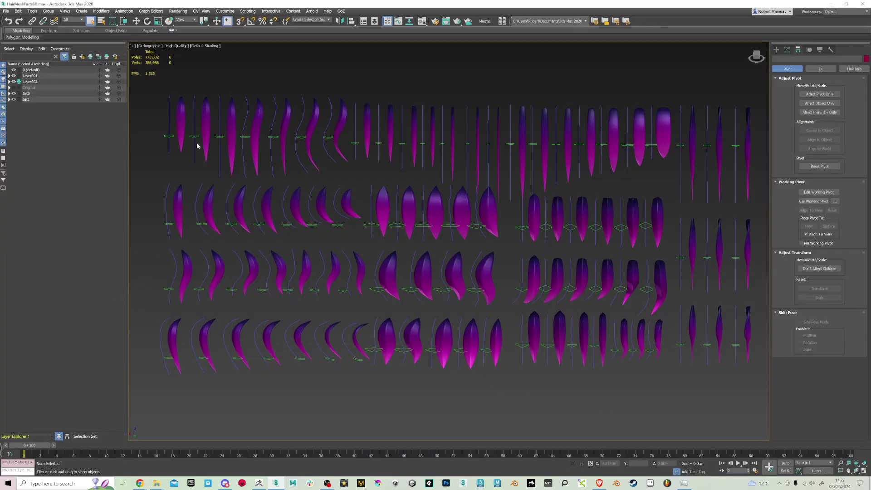
Switch to 3ds Max and examine the hair strand meshes and the path splines beside them.
left_click(170, 120)
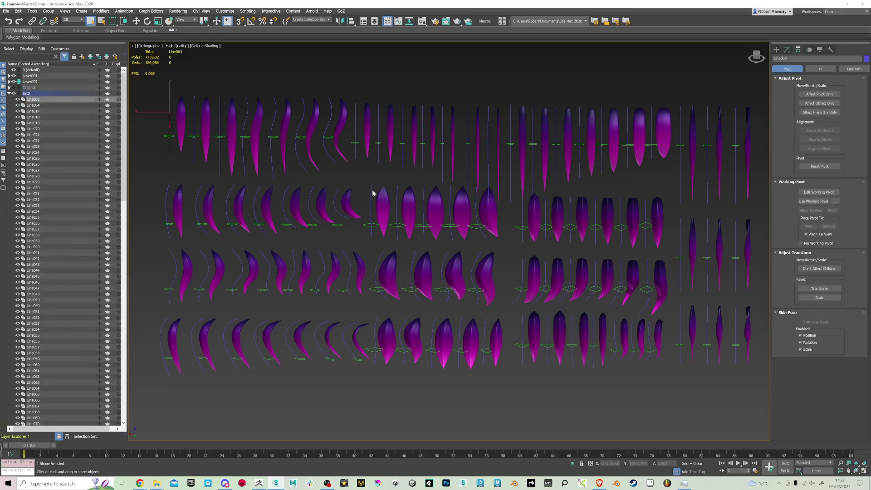
middle_click_drag(692, 311, 535, 221, "alt")
scroll(501, 202, "up", 5)
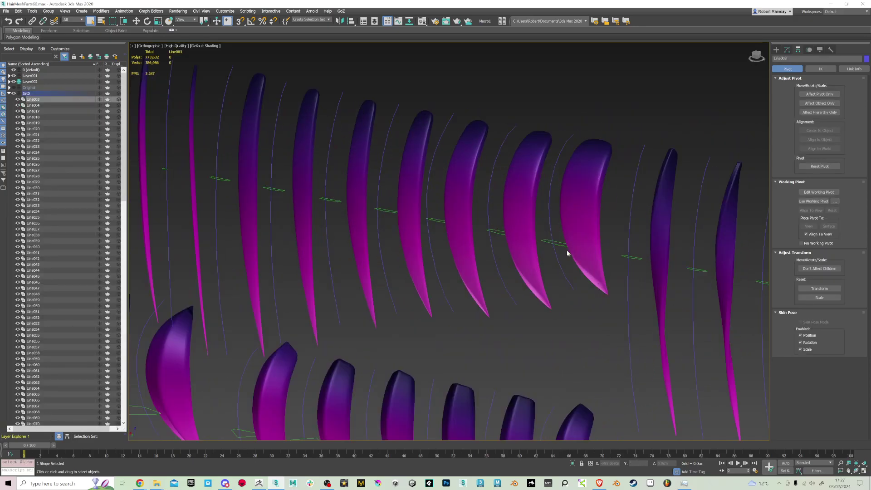
scroll(529, 285, "down", 6)
Clone the first strand of the second row, together with its path and cross-section splines, as a Copy.
middle_click_drag(358, 330, 412, 233)
left_click_drag(432, 250, 437, 251)
scroll(440, 252, "up", 10)
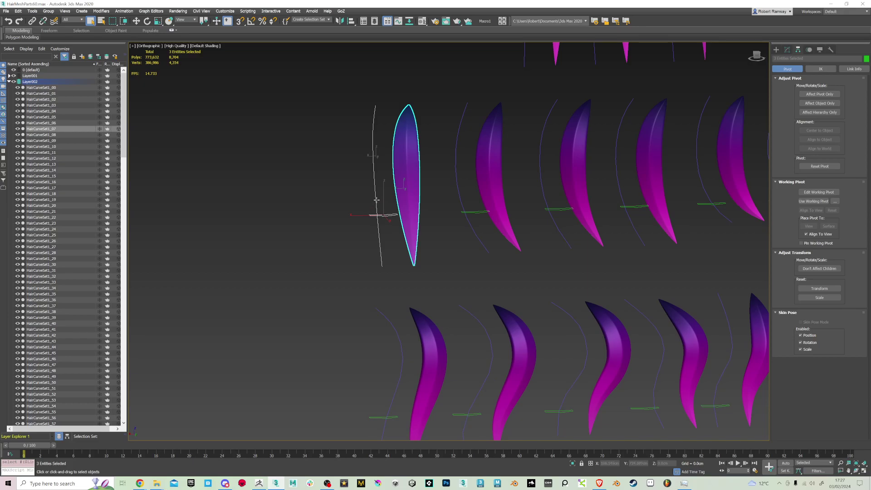
scroll(426, 220, "down", 3)
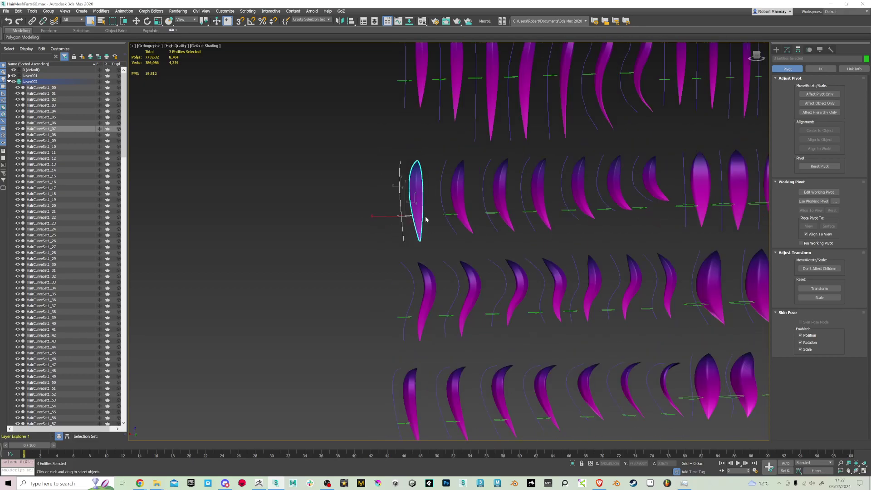
key("ctrl+v")
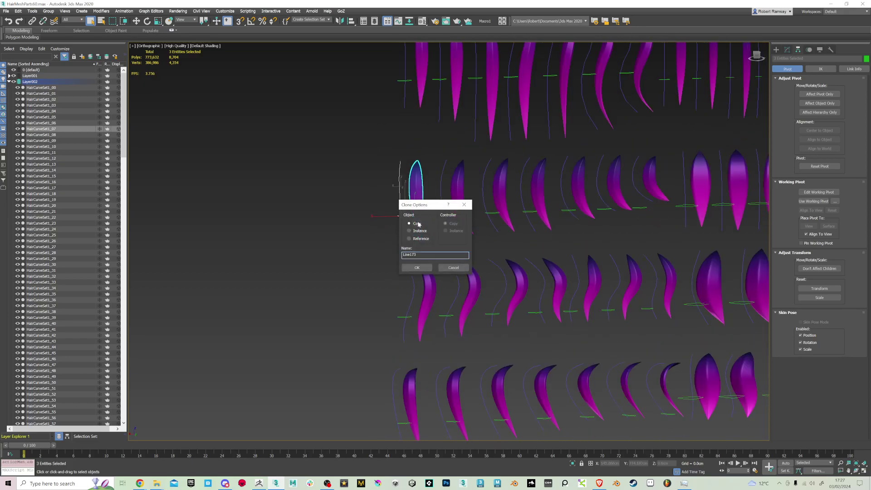
left_click(417, 268)
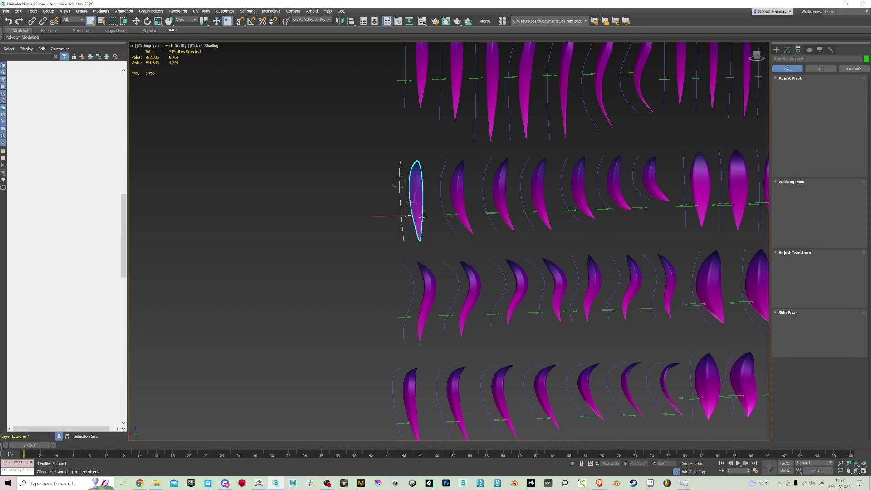
Move the cloned strand and its splines sideways into the empty space beyond the far end of the hair grid.
scroll(422, 218, "down", 8)
scroll(358, 217, "up", 3)
key("w")
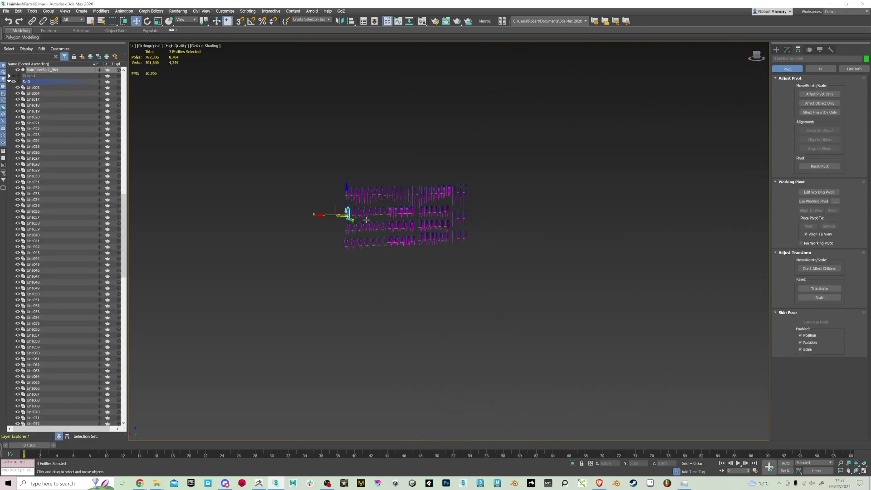
left_click_drag(367, 219, 501, 213)
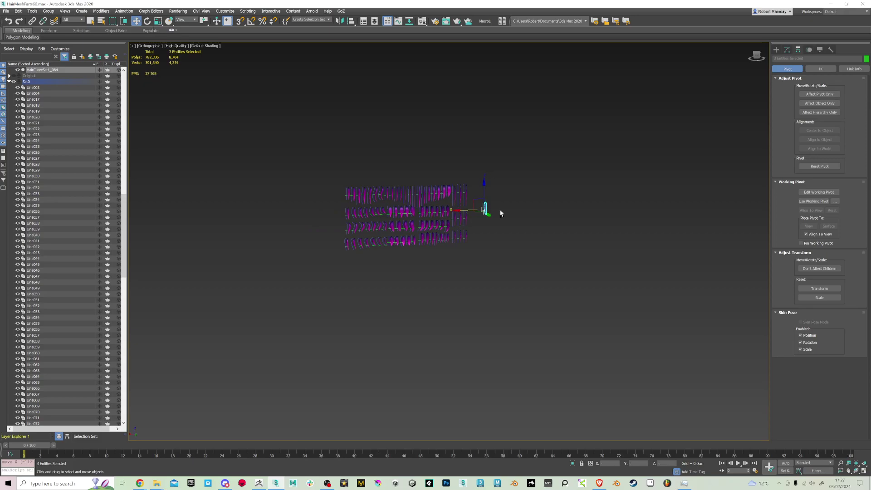
scroll(502, 213, "up", 5)
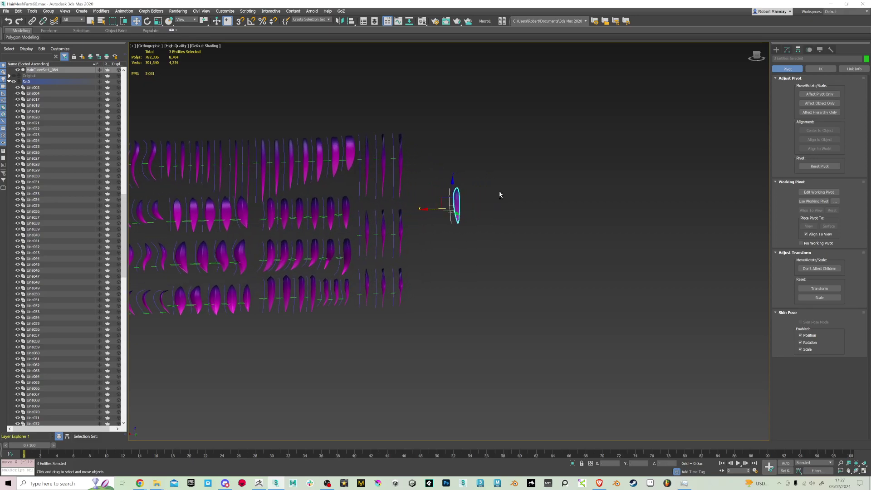
scroll(473, 216, "up", 5)
middle_click_drag(478, 200, 513, 248)
Open the cloned strand's path spline for vertex editing and select its lower end vertex.
left_click(757, 58)
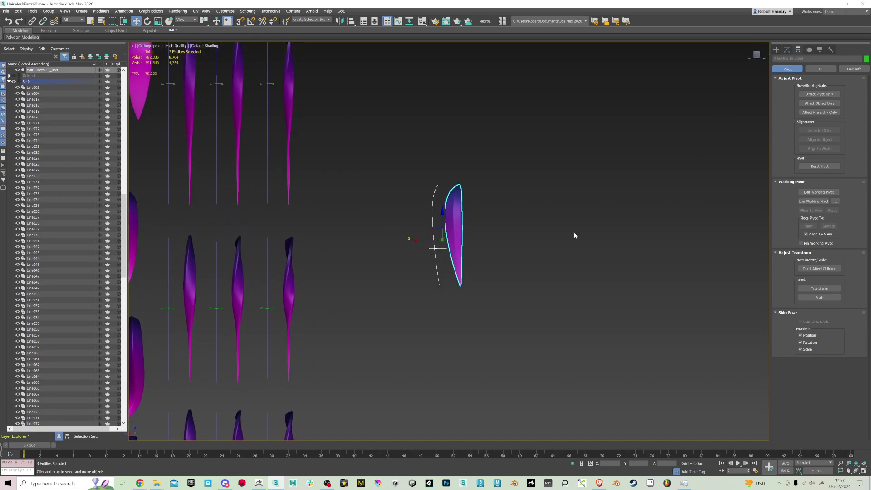
left_click(413, 273)
left_click(434, 254)
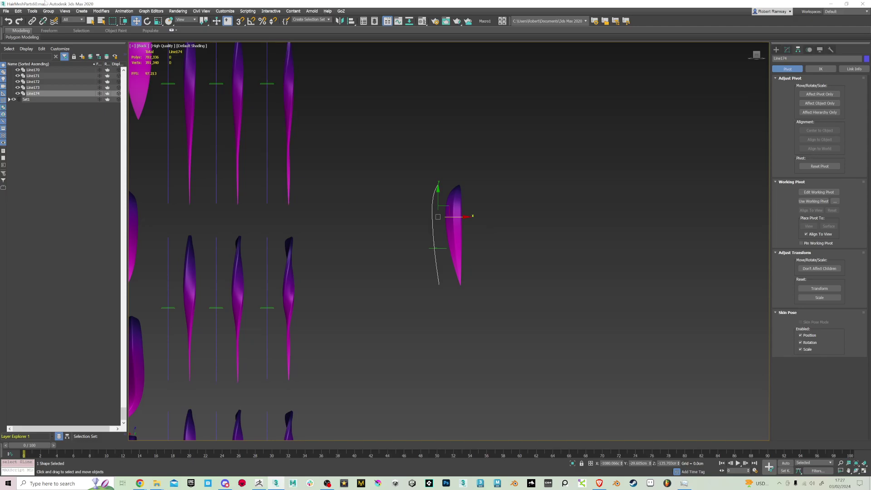
middle_click_drag(495, 272, 397, 258, "alt")
scroll(455, 252, "up", 4)
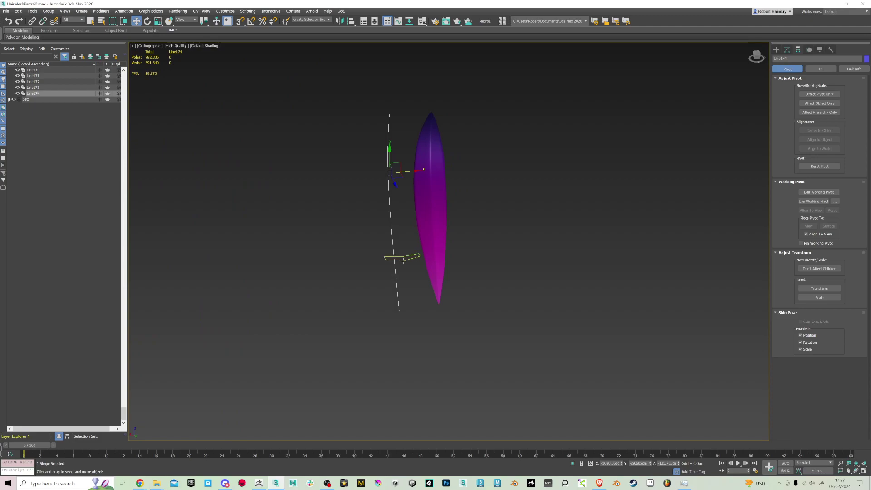
left_click(787, 49)
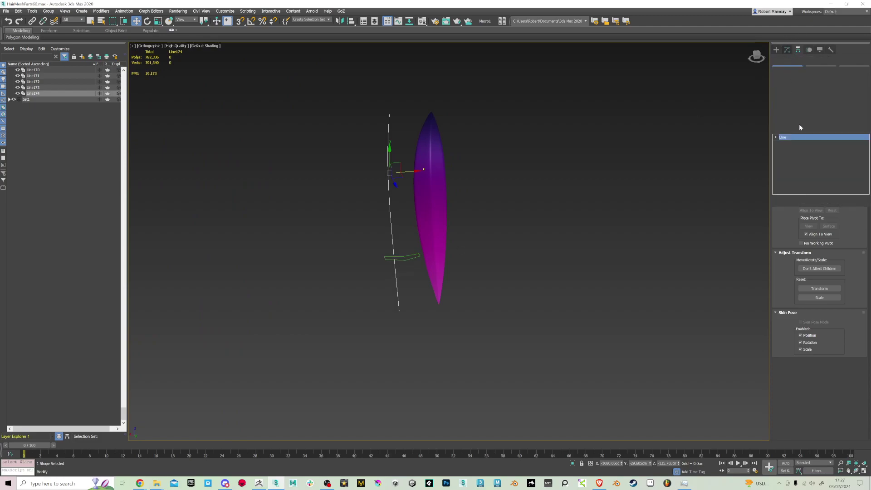
left_click(786, 143)
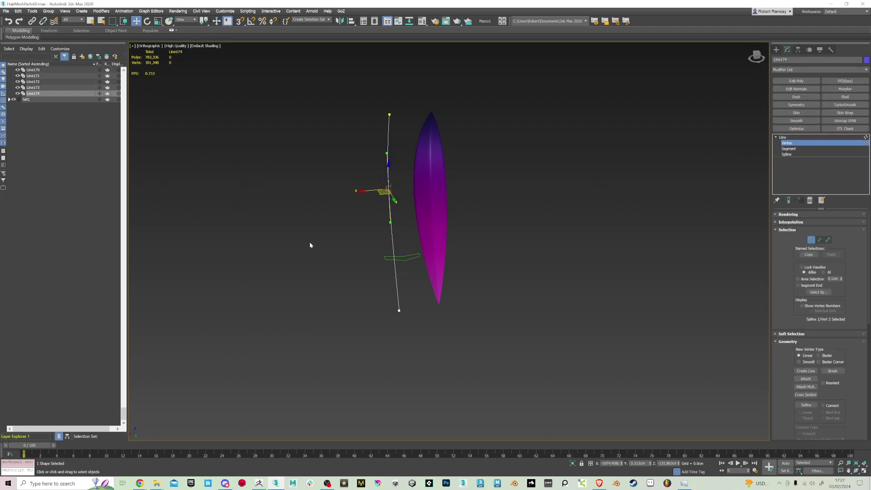
left_click(398, 311)
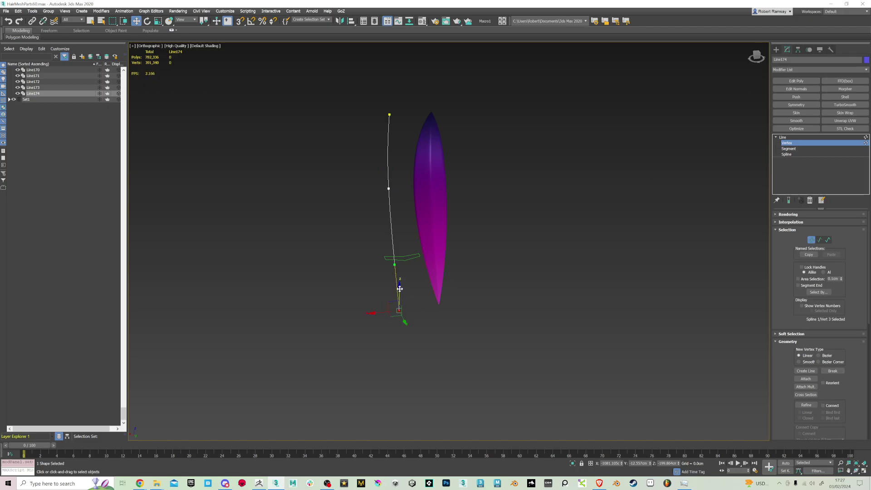
left_click_drag(399, 289, 396, 308)
Show edged faces and isolate the cloned strand mesh together with its path and cross-section splines.
key("F4")
mouse_move(453, 273)
middle_mouse_down("alt")
mouse_move(487, 275)
mouse_move(450, 268)
middle_mouse_up("alt")
key("alt+q")
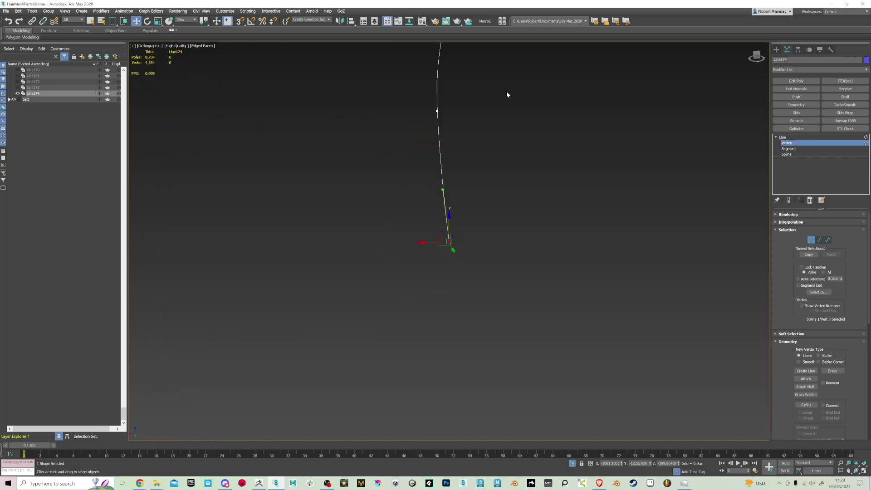
key("alt+q")
key("alt+q")
left_click(783, 137)
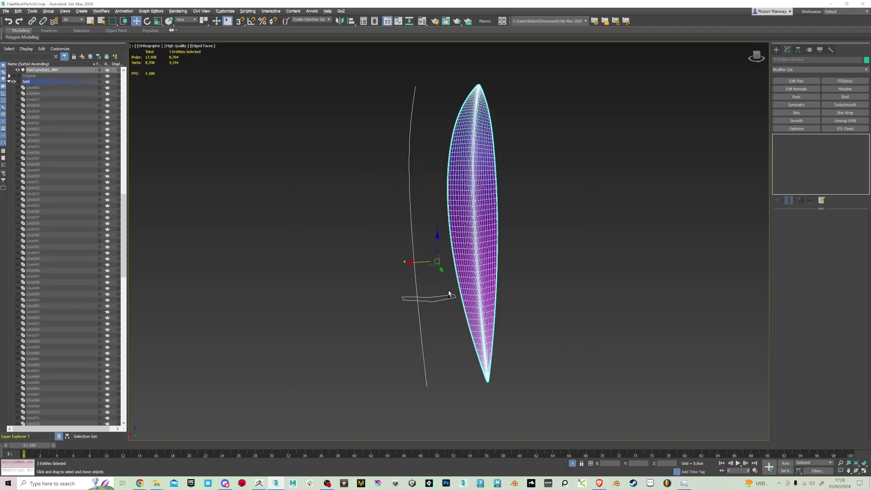
middle_click_drag(450, 294, 456, 303, "alt")
Bend the strand's lower tip by moving the path's bottom vertex sideways and upward and rotating its tangent handle.
left_click(422, 348)
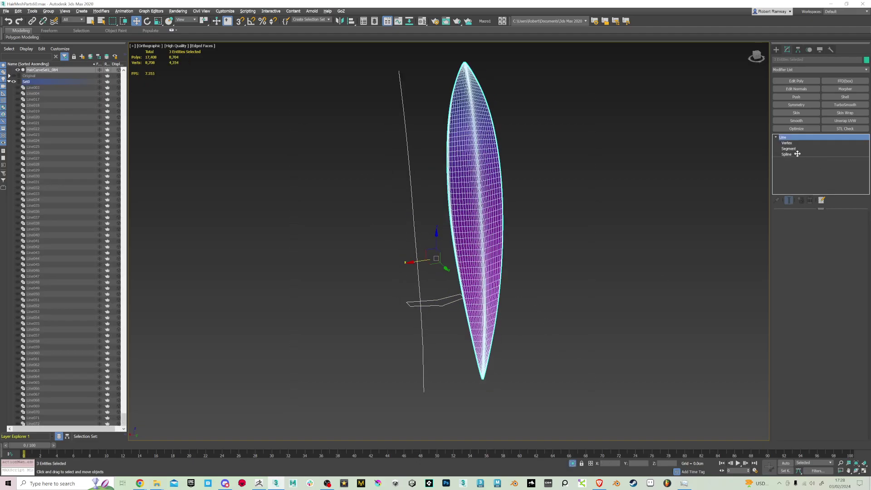
left_click(788, 143)
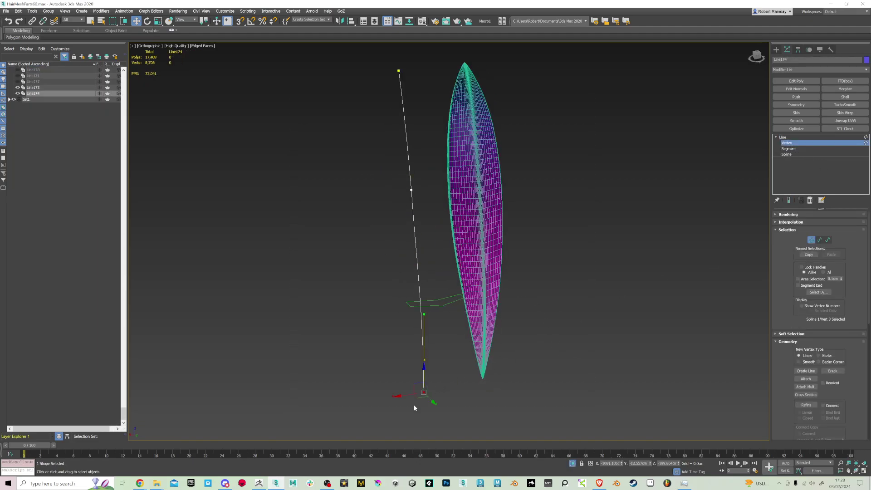
middle_click_drag(414, 408, 406, 359)
left_click_drag(395, 348, 374, 312)
key("e")
key("ctrl+z")
left_click_drag(331, 339, 359, 321)
left_click(361, 321)
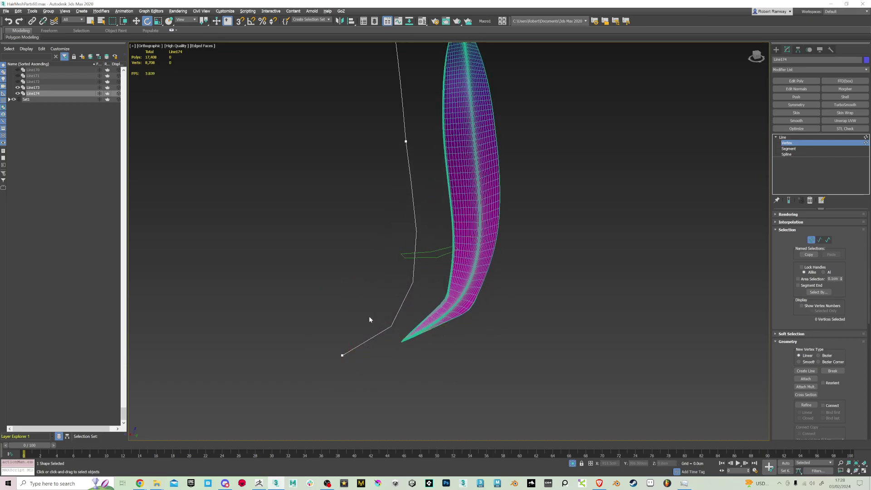
left_click_drag(374, 395, 373, 395)
mouse_move(332, 335)
left_mouse_down()
mouse_move(324, 338)
mouse_move(335, 332)
left_mouse_up()
middle_click_drag(618, 276, 612, 264, "alt")
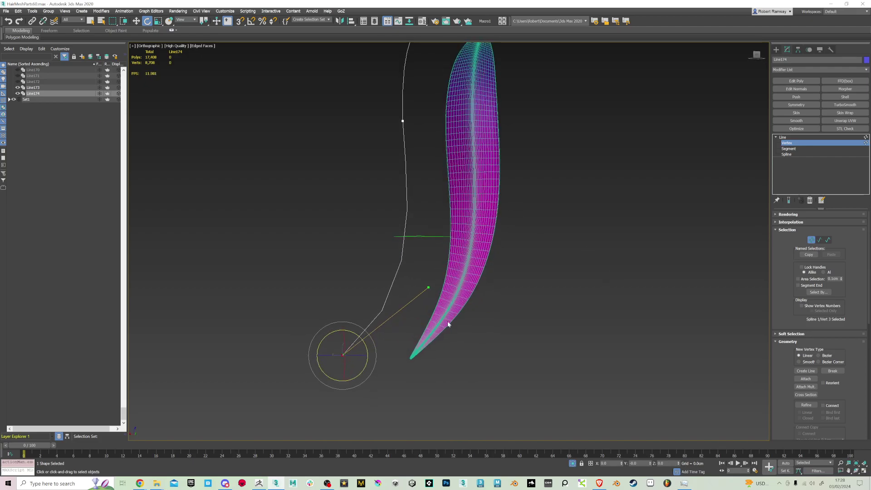
Curve the upper part of the strand by moving the path's middle vertex outward.
middle_click_drag(463, 260, 492, 341)
left_click_drag(450, 221, 399, 168)
key("w")
middle_click_drag(399, 167, 498, 197, "alt")
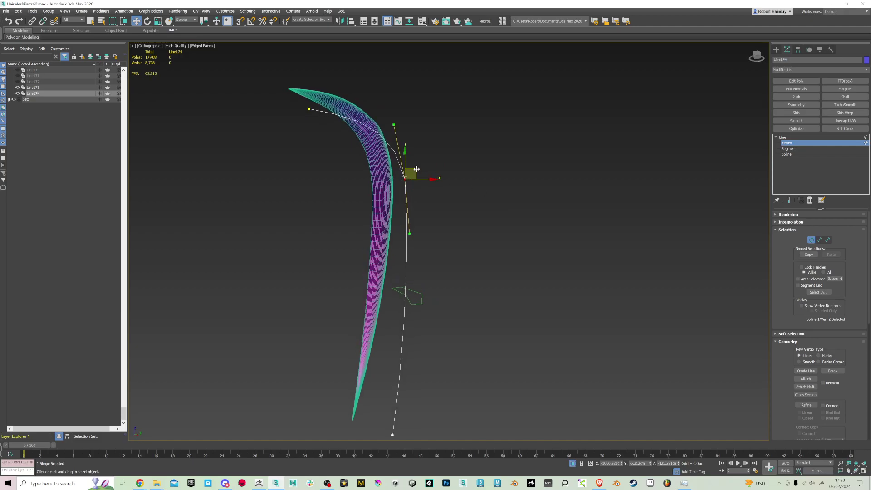
left_click_drag(414, 168, 458, 144)
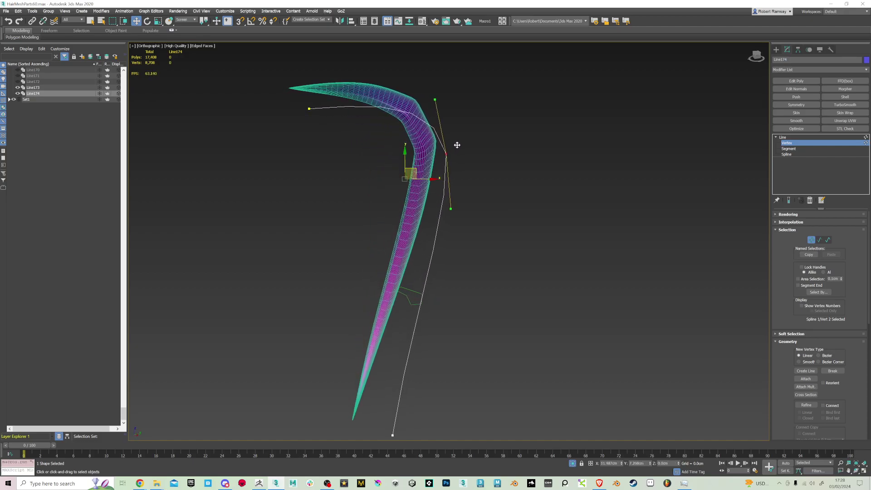
middle_click_drag(475, 136, 575, 207, "alt")
left_click(576, 208)
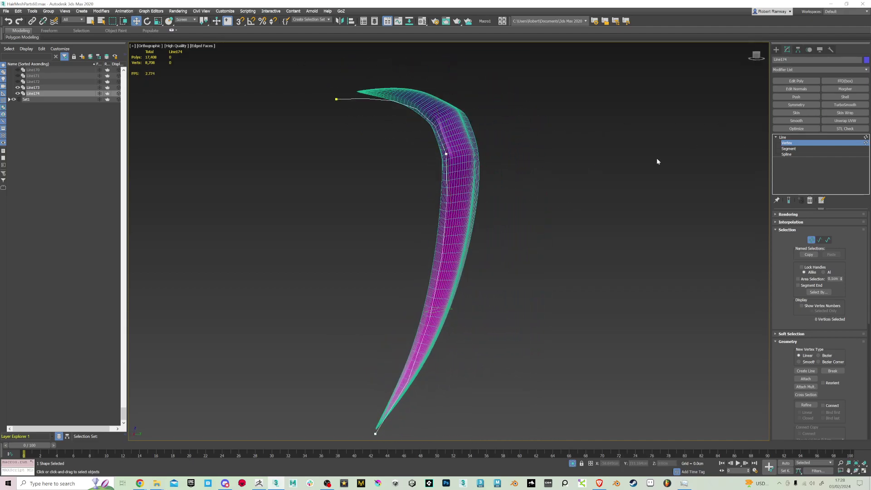
Set the Smooth modifier's threshold on the bent strand mesh to 57.1 with the stack's end result shown.
left_click(793, 137)
left_click(475, 154)
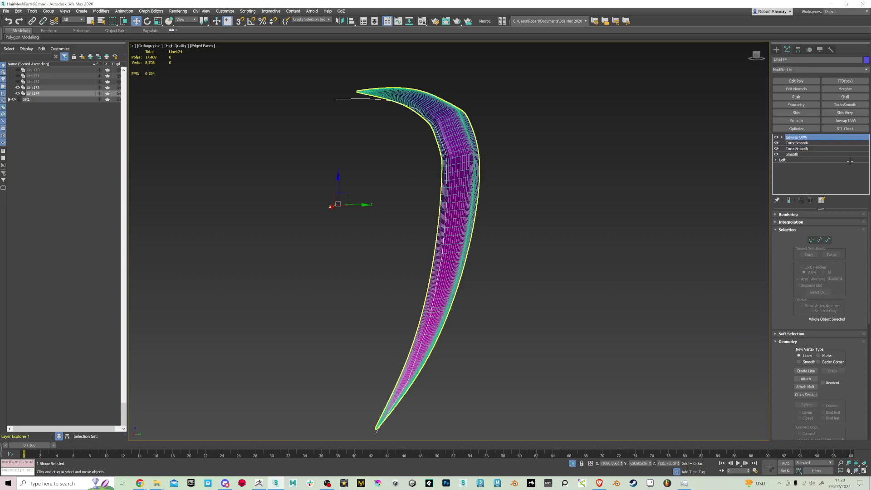
left_click(792, 154)
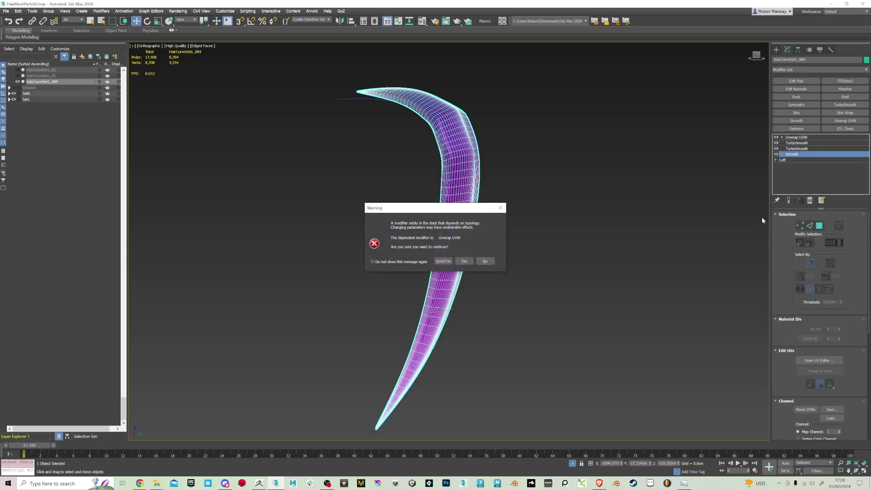
left_click(464, 261)
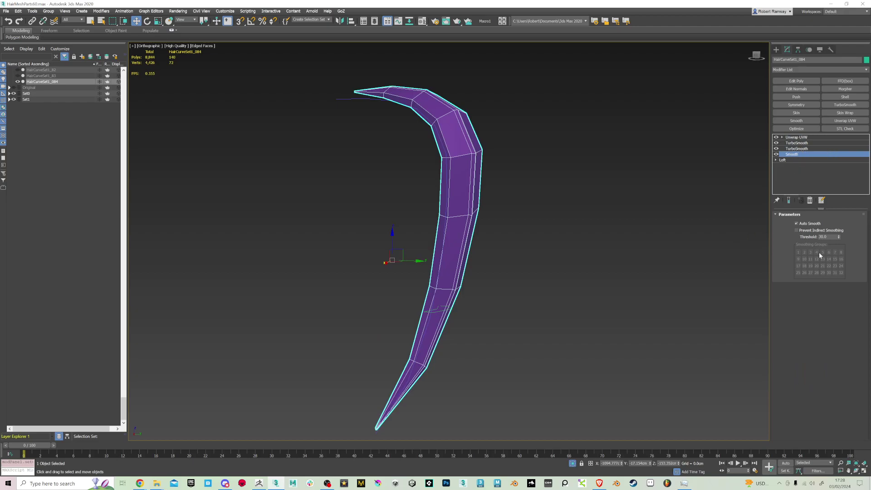
left_click(790, 201)
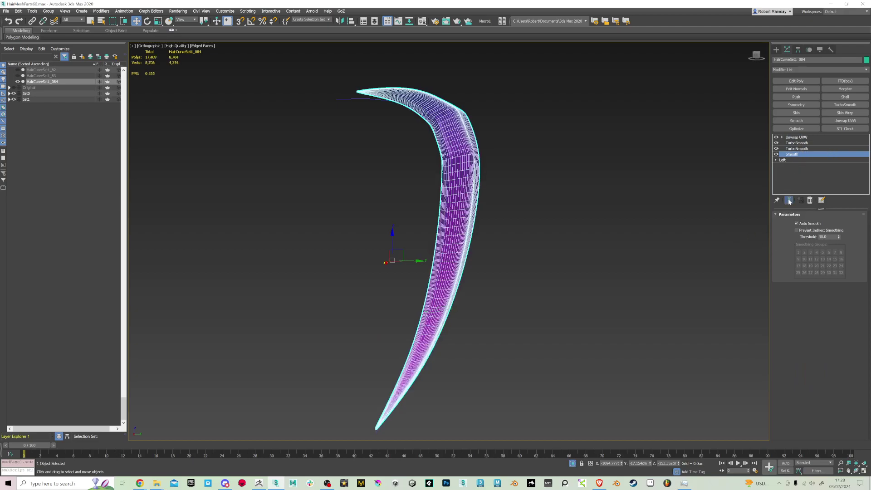
left_click_drag(839, 238, 846, 79)
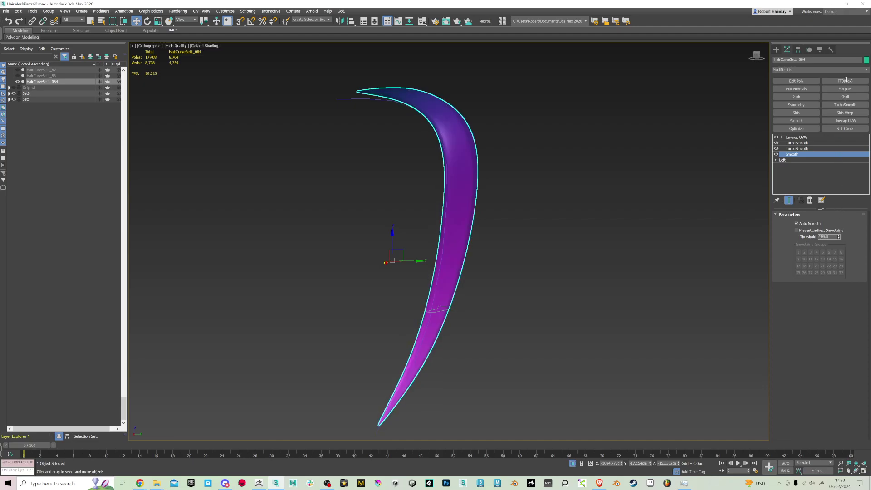
mouse_move(851, 128)
left_mouse_down()
mouse_move(853, 84)
mouse_move(856, 200)
left_mouse_up()
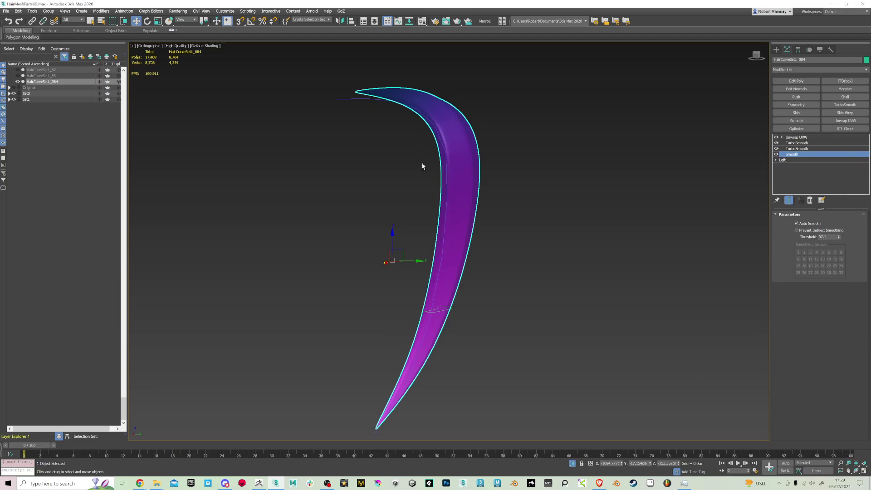
Examine the settings of the lower and upper TurboSmooth modifiers and their effect on the bent strand mesh.
middle_click_drag(422, 164, 402, 168, "alt")
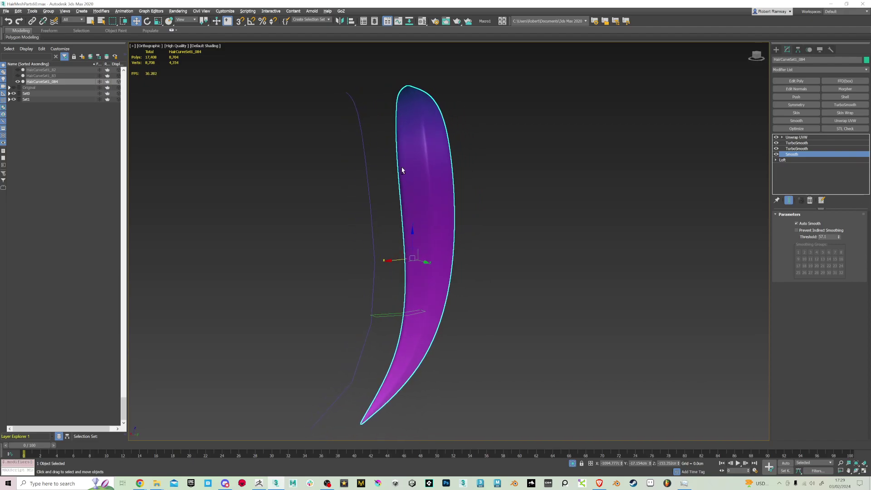
left_click(799, 148)
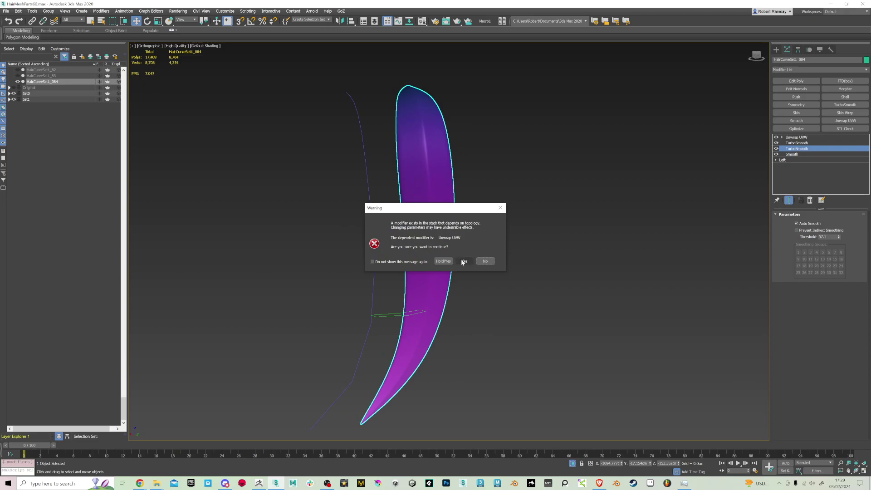
left_click(463, 261)
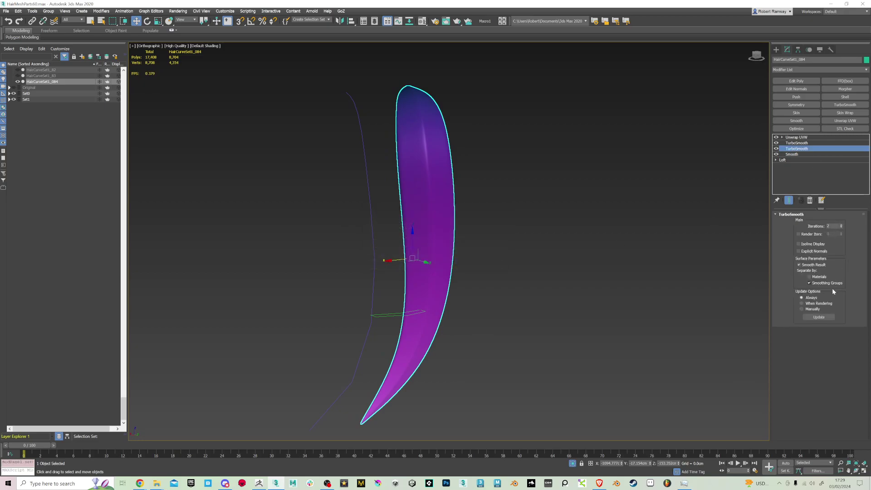
left_click(801, 143)
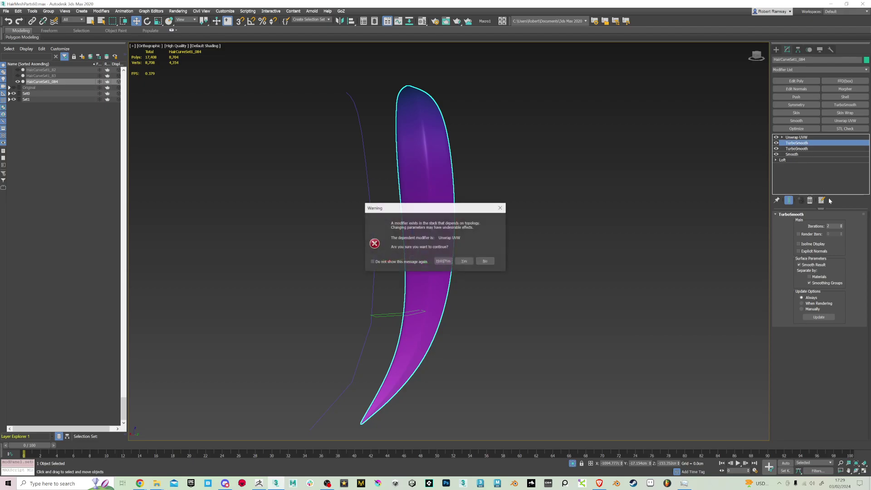
left_click(460, 263)
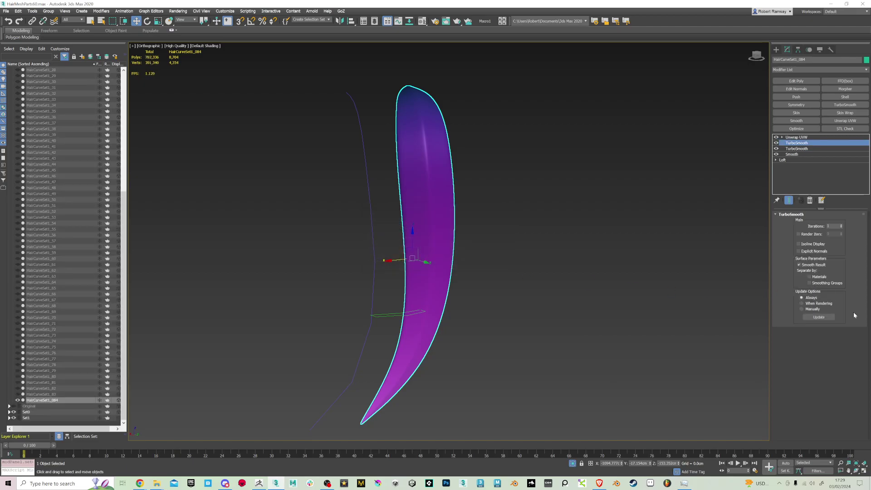
middle_click_drag(412, 193, 456, 188, "alt")
middle_click_drag(579, 256, 380, 247, "alt")
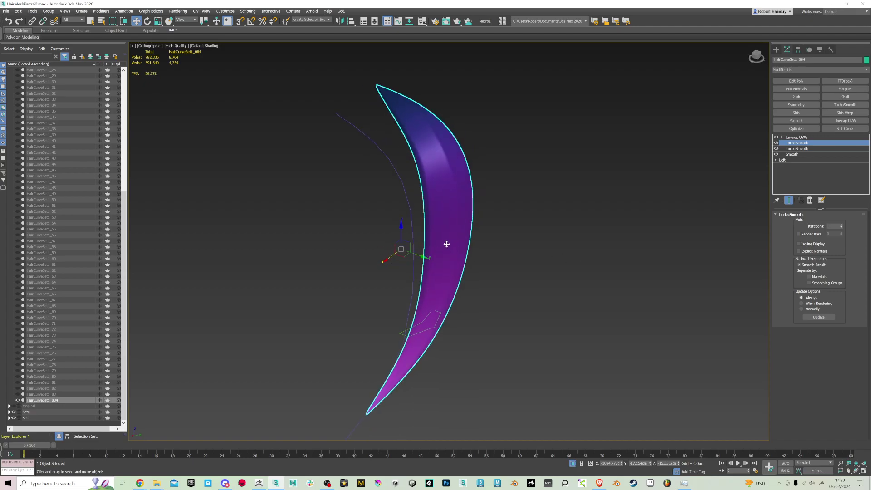
middle_click_drag(461, 197, 491, 206, "alt")
Show edged faces and switch the two TurboSmooth modifiers off and on to compare the strand's mesh density.
key("F4")
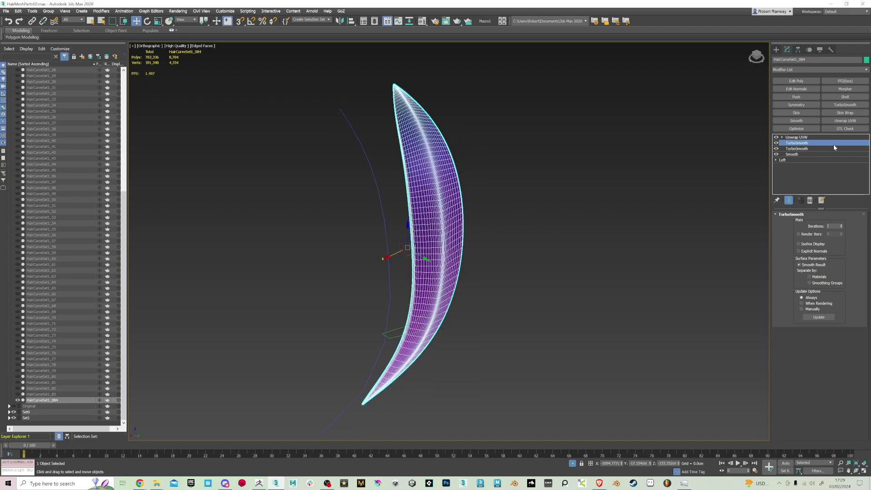
left_click(776, 146)
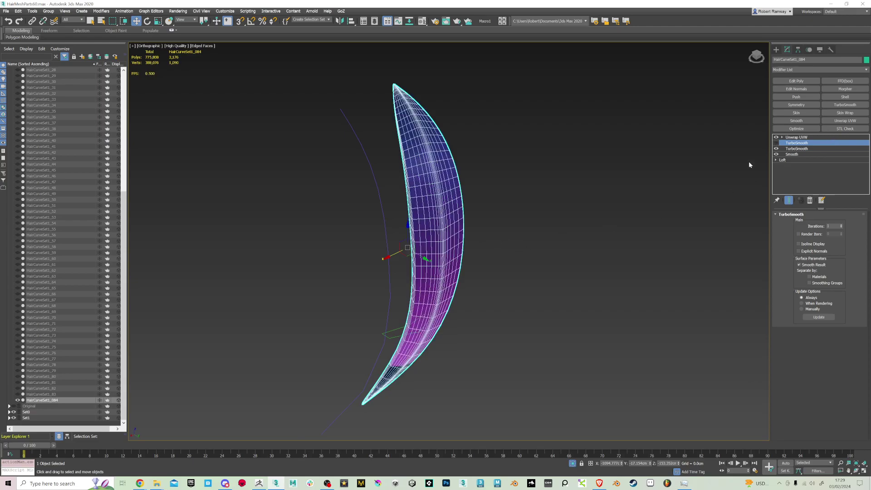
left_click(776, 149)
left_click(777, 149)
left_click(777, 143)
left_click(698, 195)
middle_click_drag(644, 212, 532, 245, "alt")
Reselect the strand mesh and inspect the Unwrap UVW modifier's sub-object levels, returning to its top level.
left_click(492, 290)
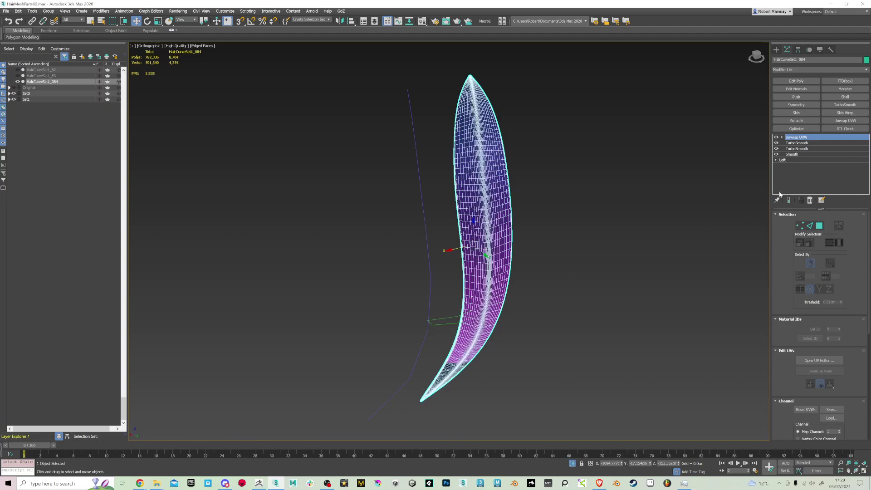
left_click(782, 137)
left_click(794, 143)
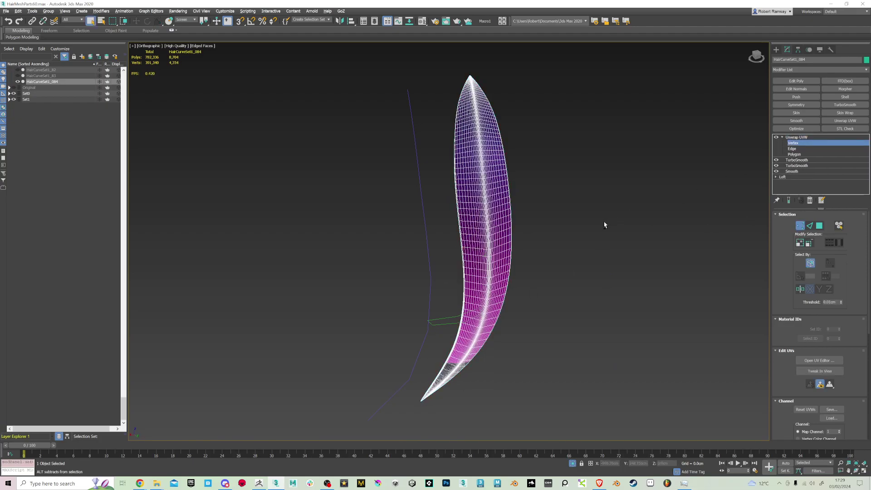
left_click(800, 137)
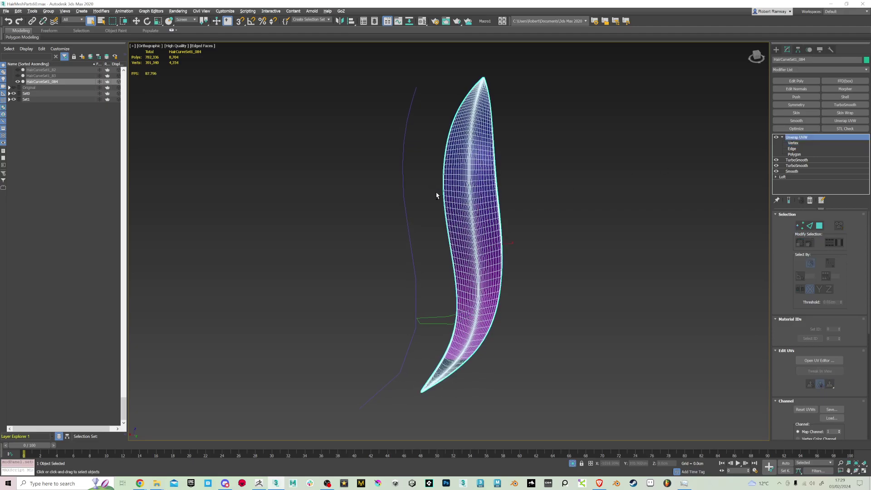
middle_click_drag(559, 198, 518, 205, "alt")
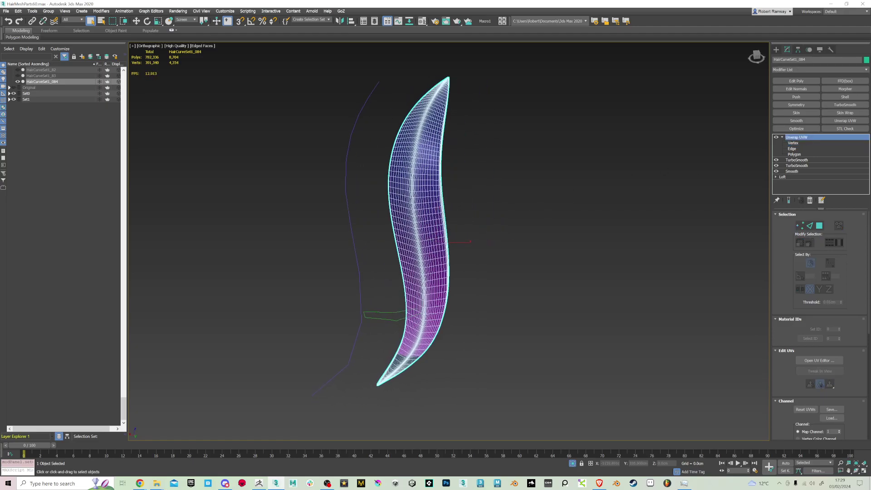
Replace the strand's Unwrap UVW modifier with a planar UVW Map aligned to the view, hiding the edged faces.
left_click(865, 70)
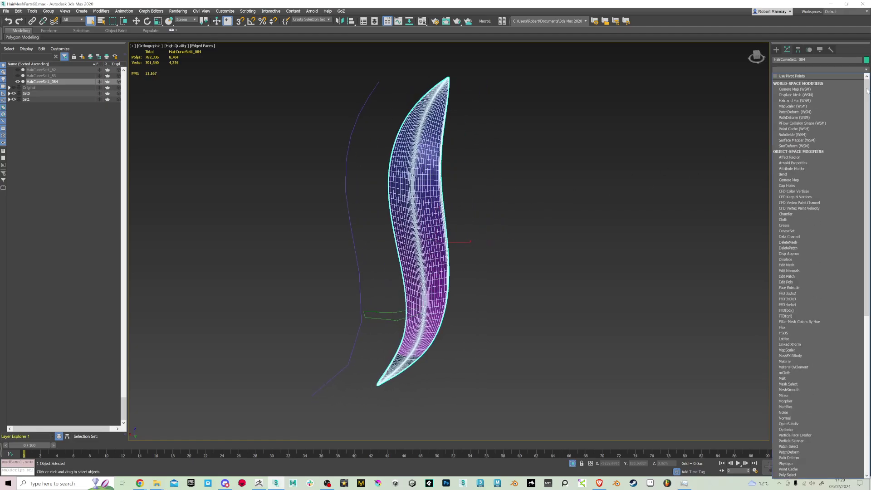
left_click_drag(867, 308, 866, 468)
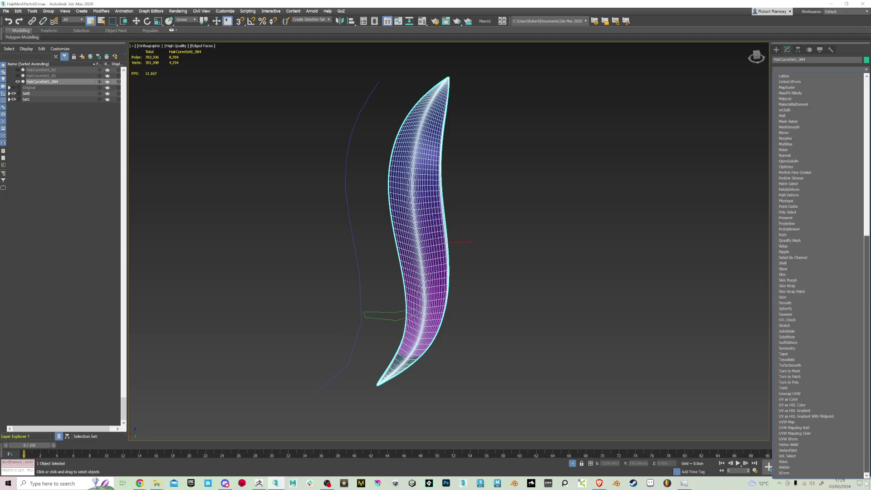
left_click(796, 423)
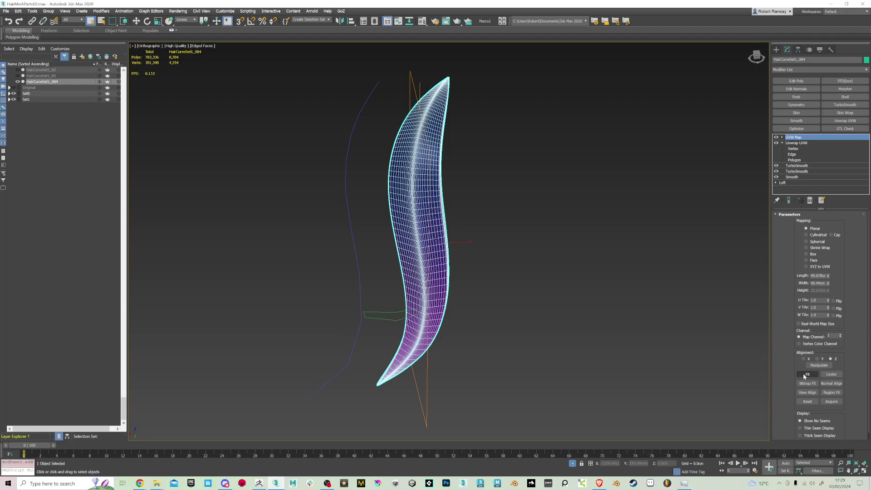
left_click(805, 393)
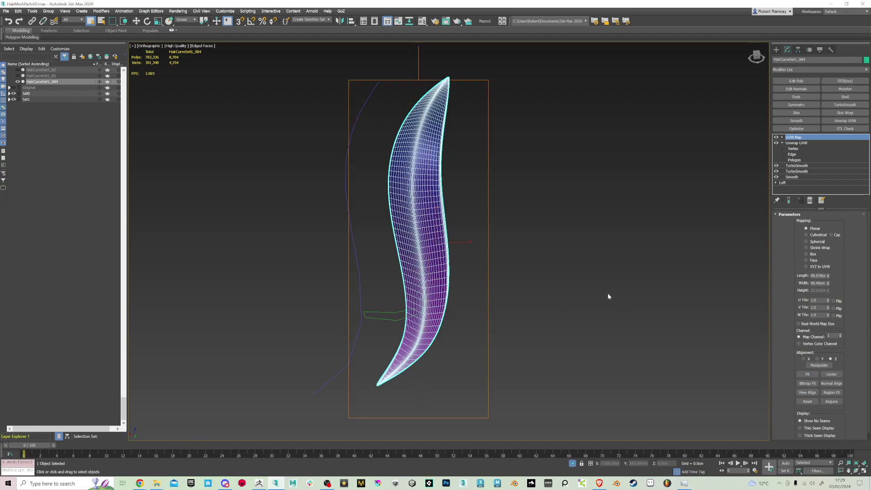
key("F4")
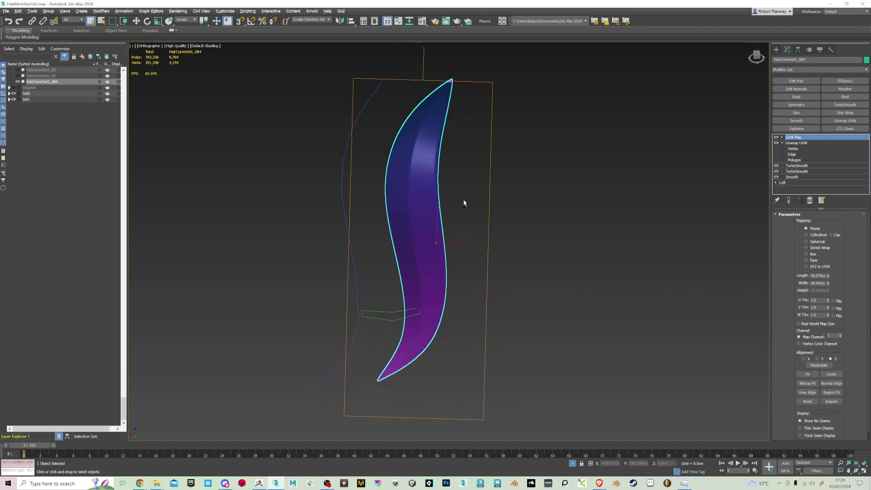
left_click(798, 144)
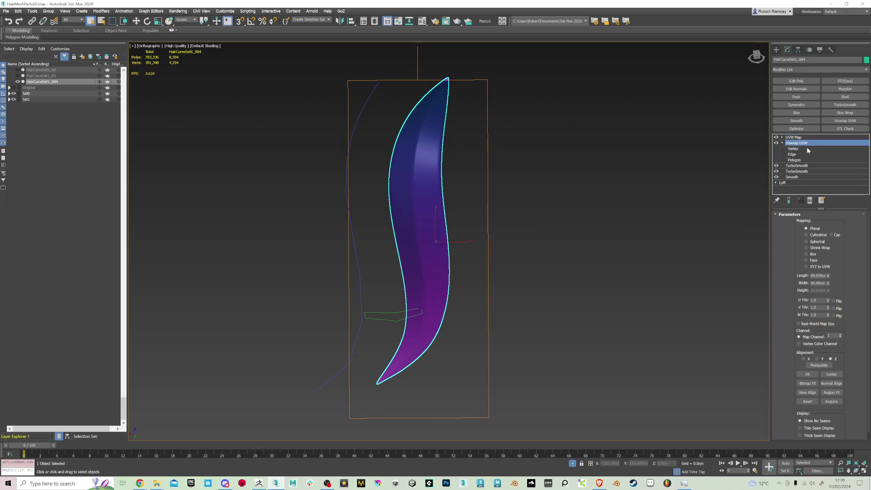
left_click(811, 201)
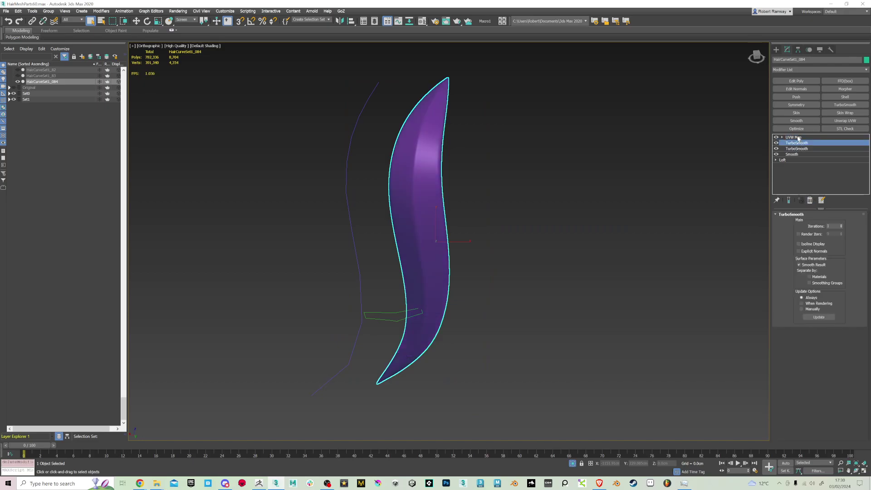
Add a temporary Unwrap UVW modifier to check the strand's planar layout in the UV editor, and delete the modifier.
left_click(845, 121)
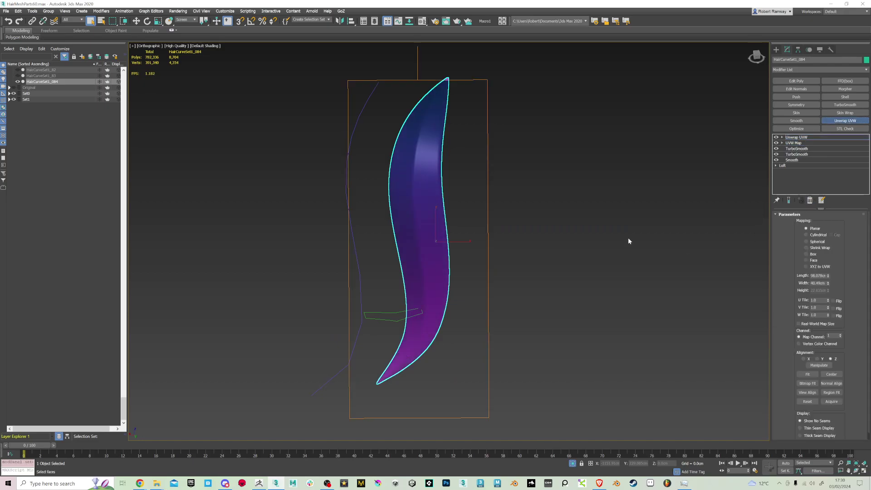
left_click(820, 361)
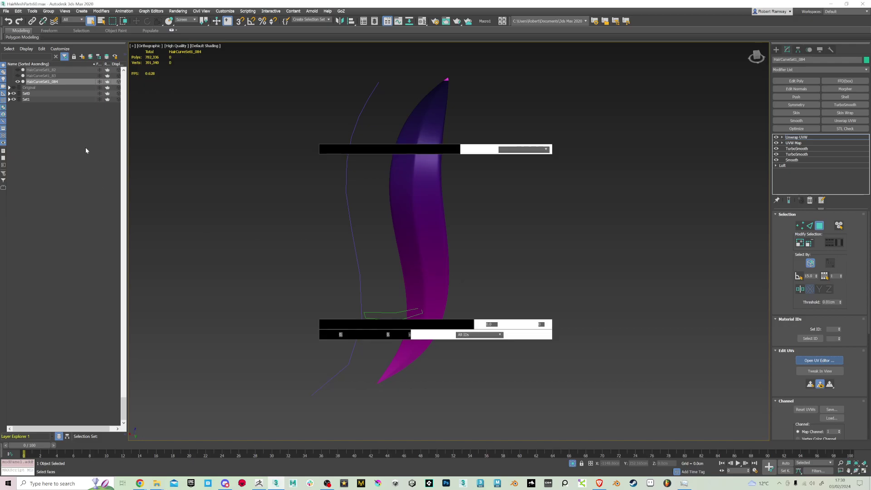
left_click(148, 23)
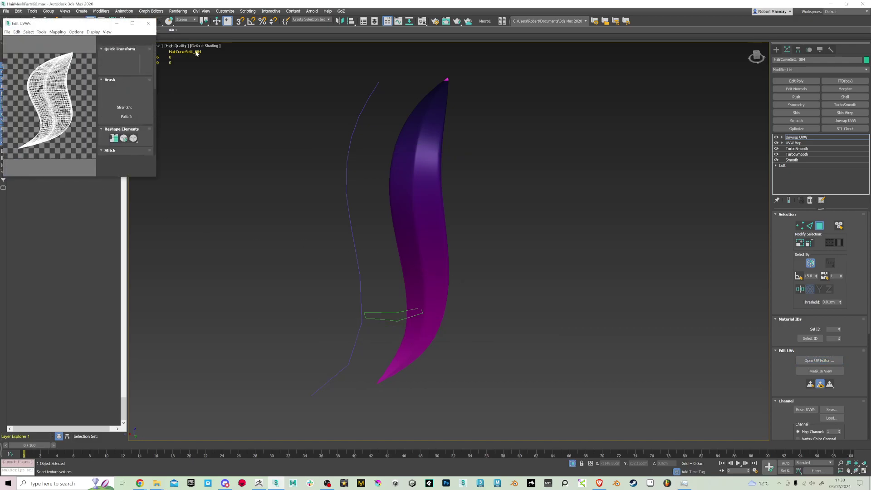
left_click(803, 138)
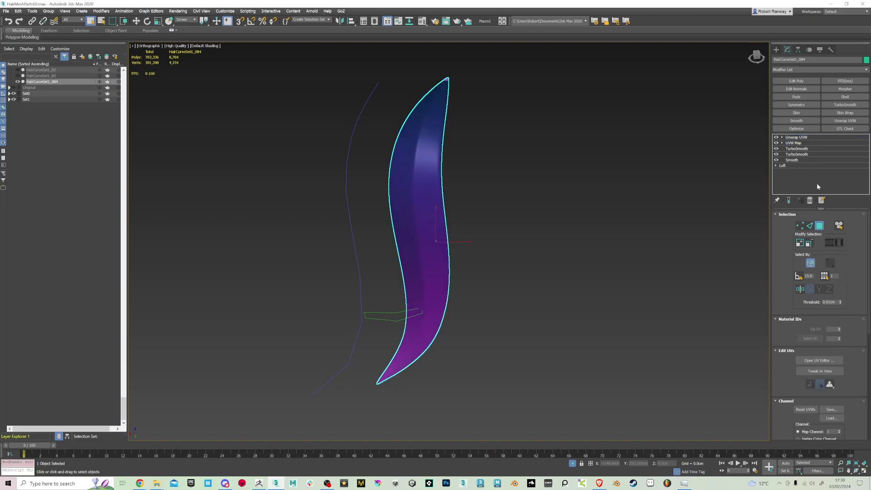
left_click(811, 201)
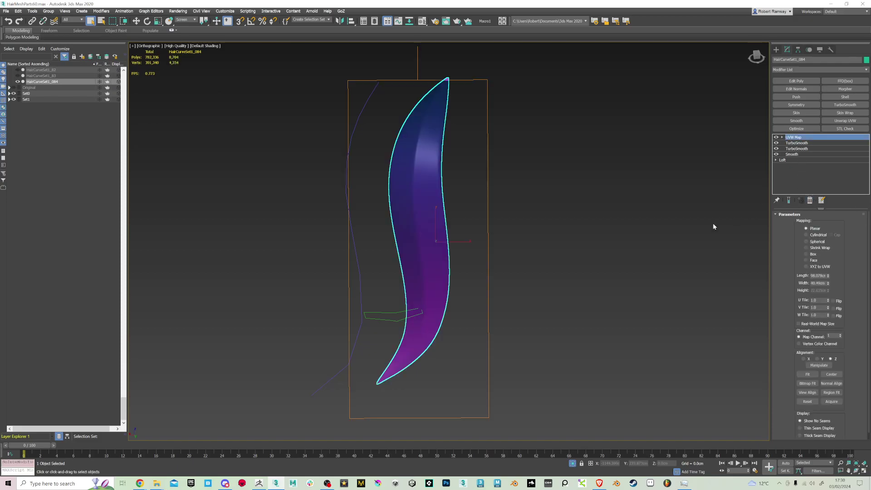
Scale and rotate the UVW Map modifier's gizmo to tilt the planar mapping across the strand.
left_click(782, 137)
left_click(793, 143)
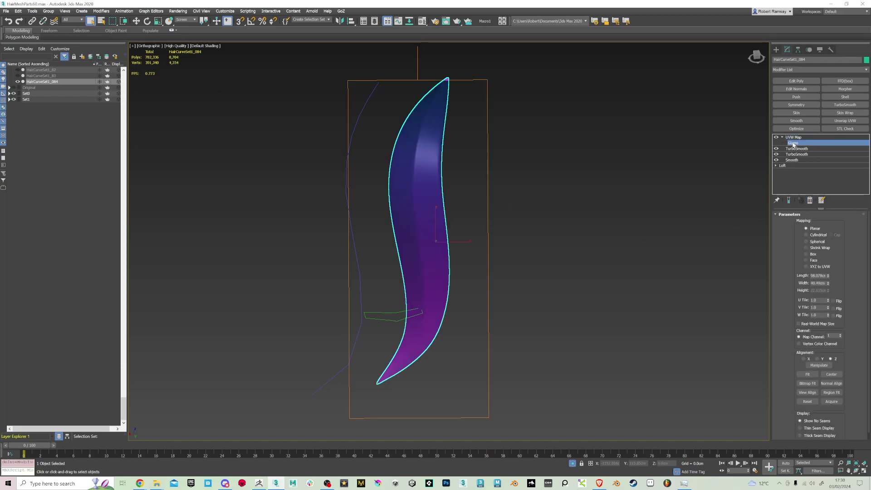
key("e")
key("r")
left_click_drag(416, 247, 416, 248)
middle_click_drag(564, 268, 591, 261, "alt")
key("e")
left_click_drag(442, 247, 446, 237)
middle_click_drag(761, 232, 728, 236, "alt")
left_click(805, 138)
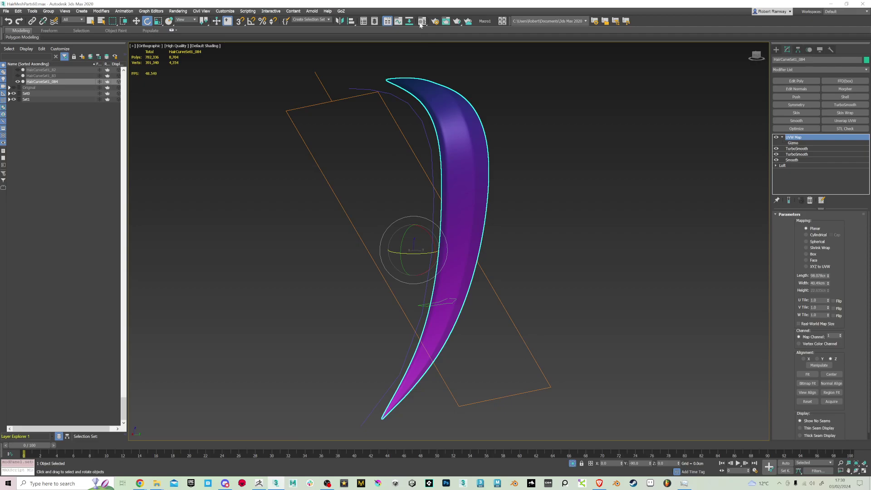
middle_click_drag(490, 110, 506, 135, "alt")
scroll(506, 136, "down", 3)
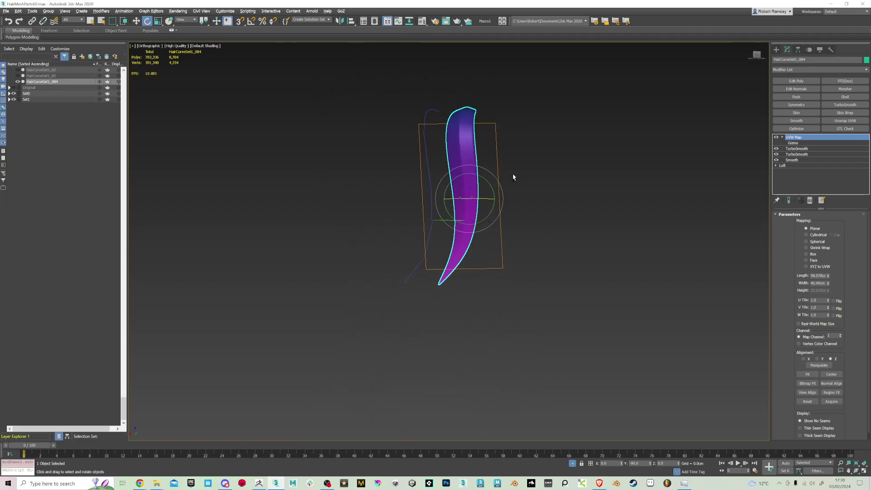
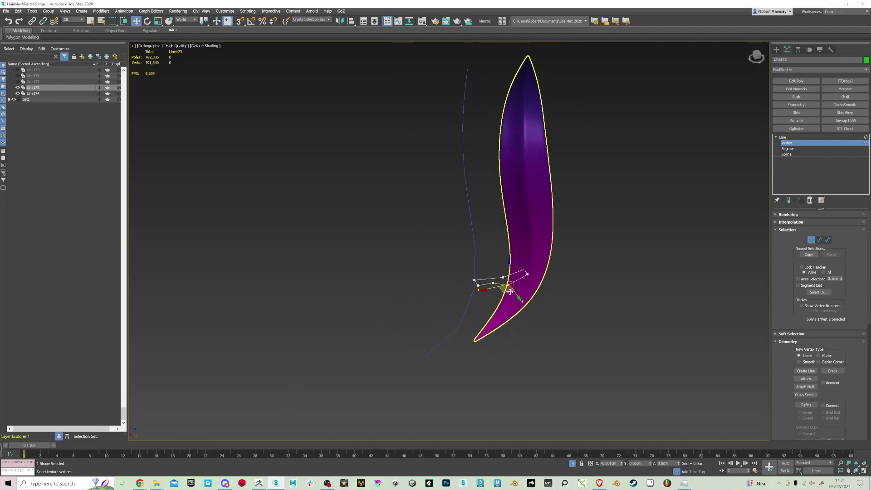
Finish editing the cross-section's vertices and reshape the strand's upper bend by moving the path spline's second vertex.
middle_click_drag(518, 286, 522, 269, "alt")
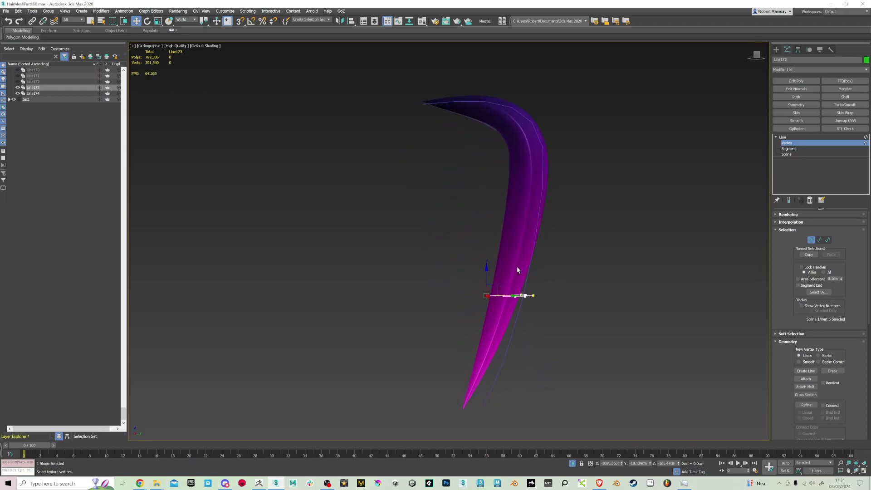
left_click(784, 137)
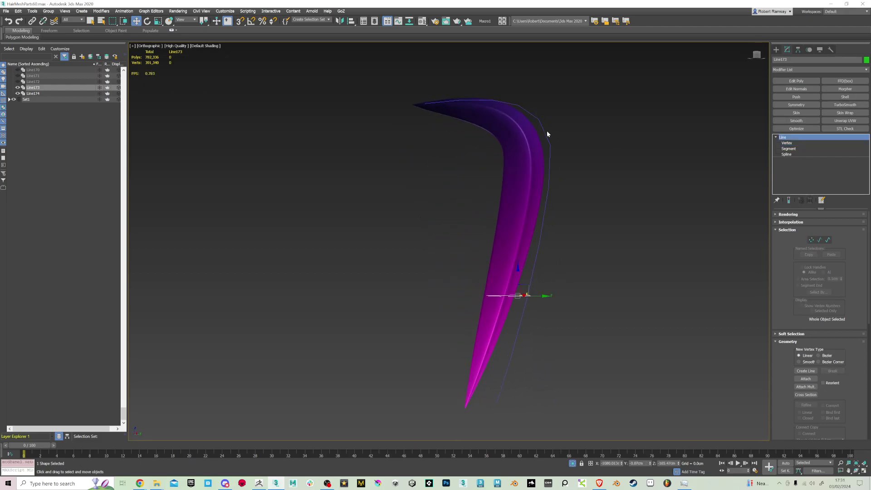
left_click(787, 143)
left_click_drag(535, 171, 522, 187)
key("r")
key("w")
middle_click_drag(522, 187, 525, 285, "alt")
left_click(784, 137)
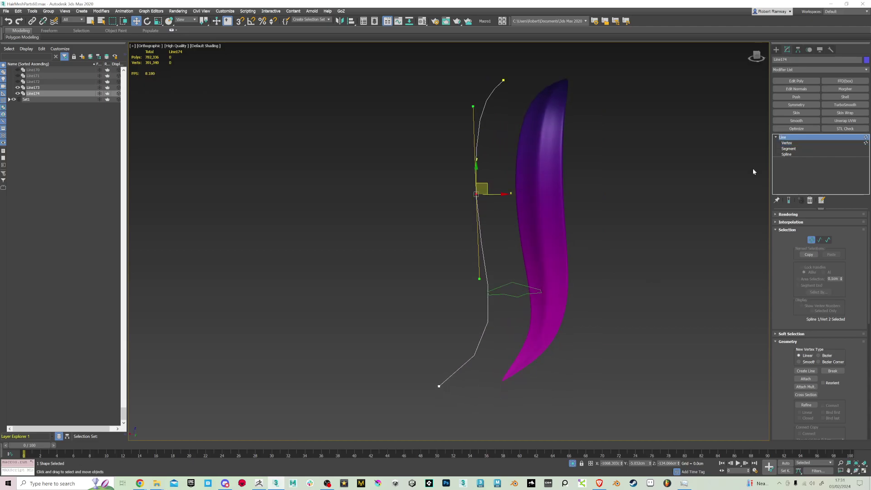
Thin the strand by scaling down all eight vertices of the cross-section spline about their selection center.
left_click(789, 144)
left_click_drag(436, 263, 553, 309)
key("r")
left_click_drag(204, 21, 204, 32)
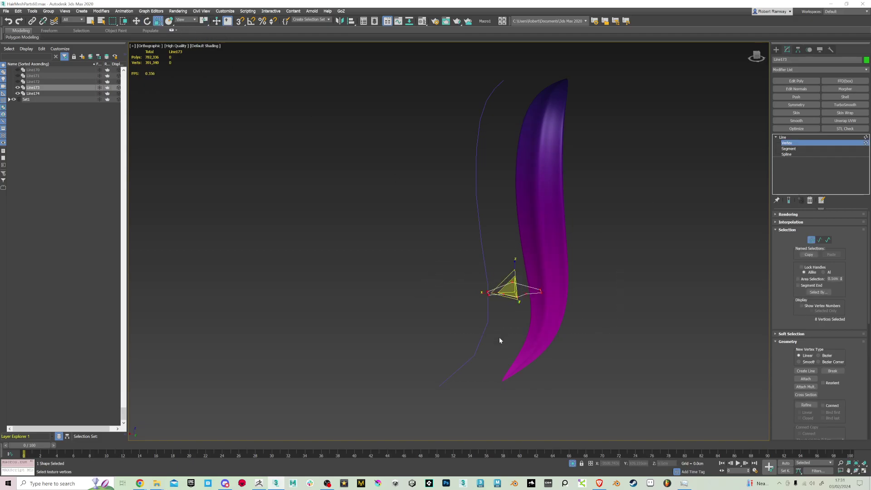
left_click_drag(512, 293, 510, 334)
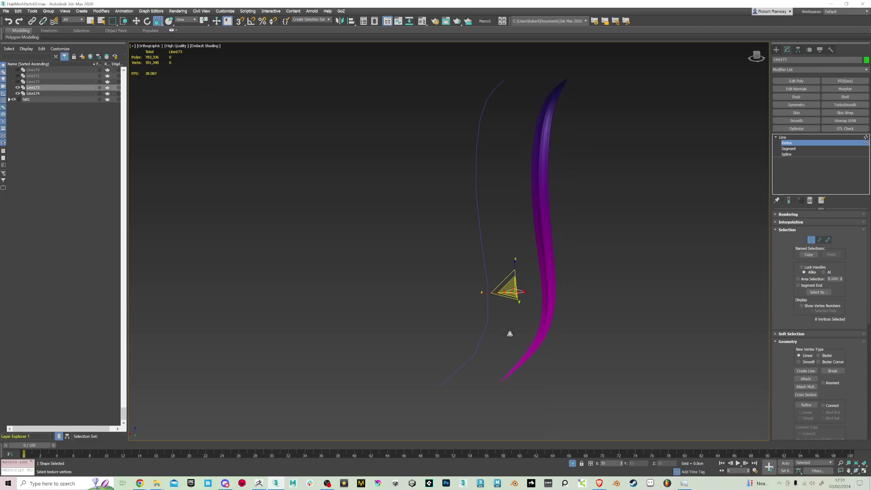
Push the cross-section's notch vertex inward and pull its two neighbouring vertices outward to deepen the strand's groove.
mouse_move(572, 327)
middle_mouse_down("alt")
mouse_move(603, 318)
mouse_move(576, 321)
middle_mouse_up("alt")
scroll(508, 289, "up", 3)
middle_click_drag(508, 289, 531, 313, "alt")
scroll(532, 314, "up", 2)
key("q")
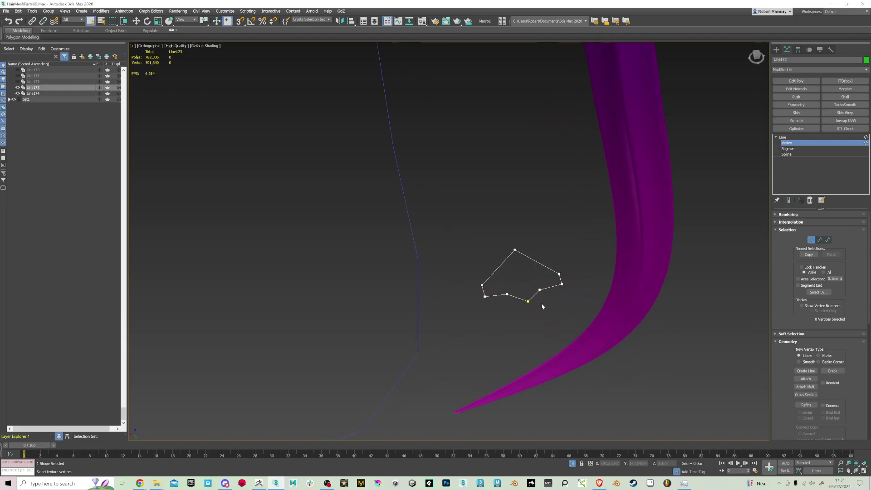
key("w")
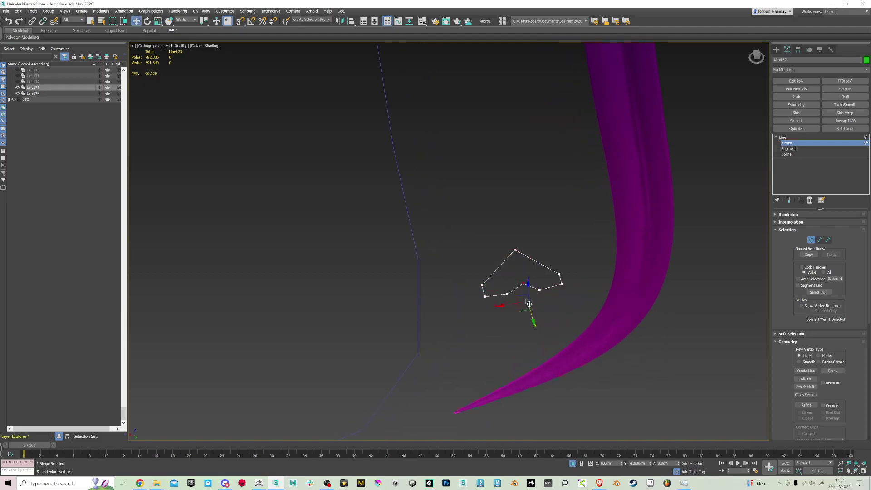
left_click(540, 291)
left_click_drag(547, 317, 548, 321)
middle_click_drag(548, 321, 545, 251, "alt")
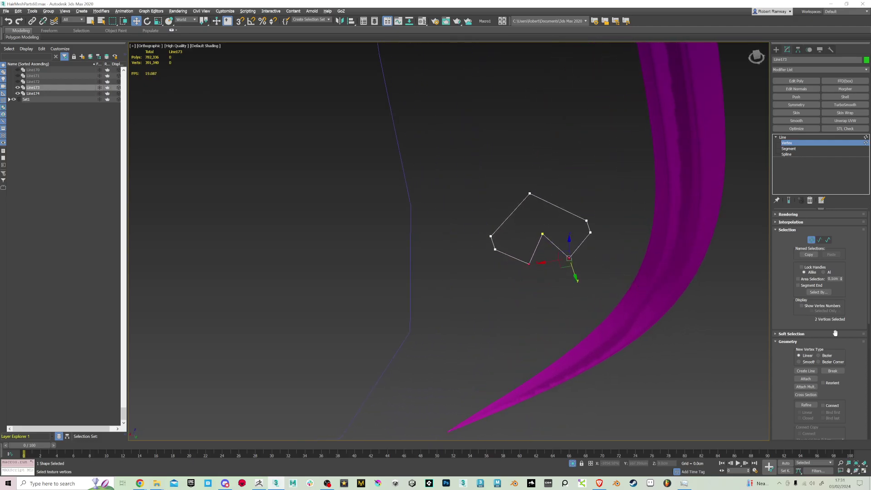
Refine the cross-section with extra vertices beside its two lobes, move both lobe tips inward to add ridges, and finish vertex editing.
left_click(806, 405)
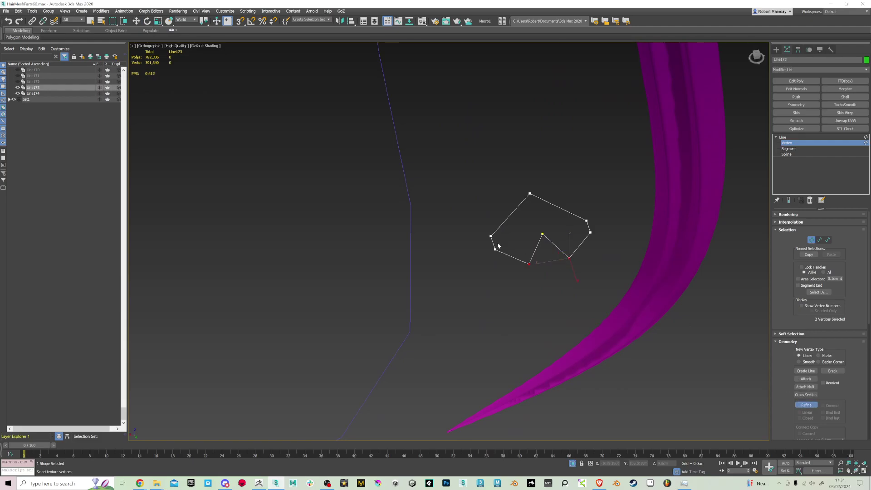
left_click(517, 259)
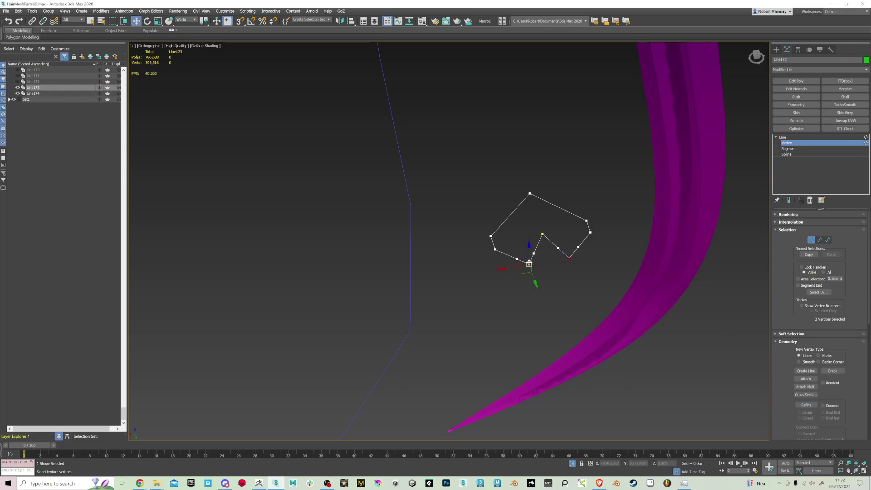
left_click_drag(533, 275, 530, 266)
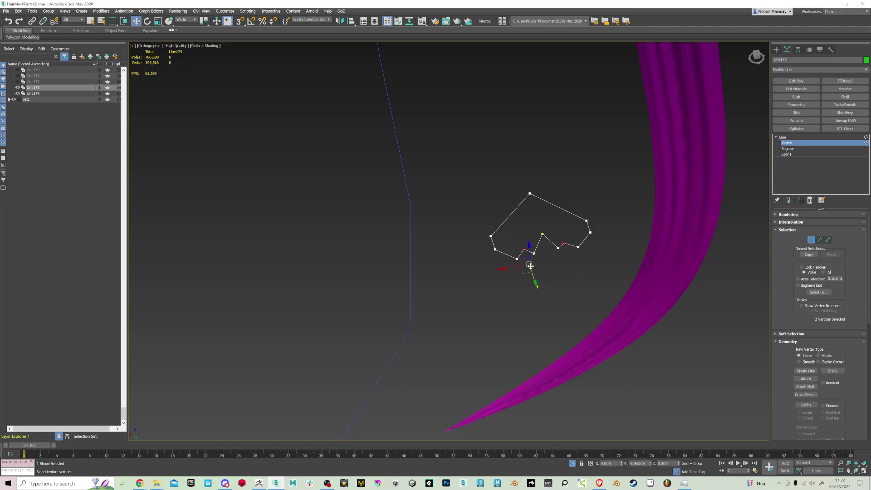
left_click(543, 233)
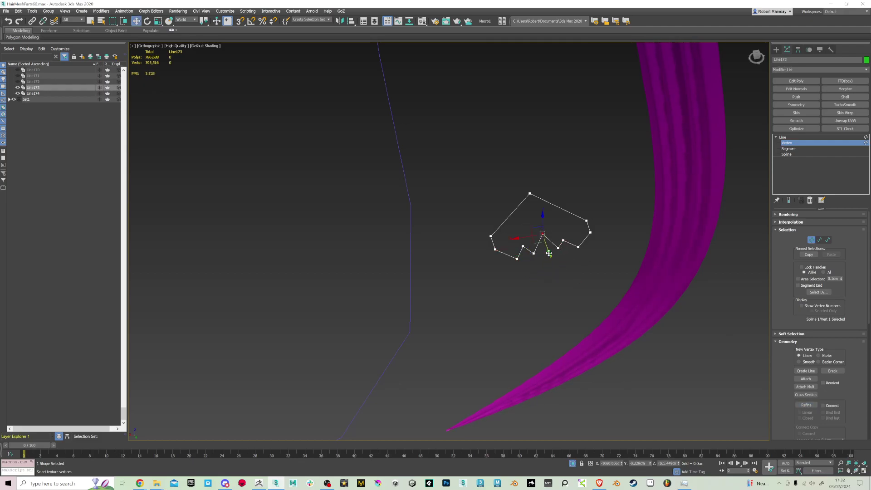
scroll(565, 150, "down", 7)
middle_click_drag(564, 190, 578, 260, "alt")
scroll(570, 137, "up", 4)
scroll(573, 240, "up", 5)
middle_click_drag(569, 124, 577, 214, "alt")
scroll(576, 210, "down", 5)
scroll(594, 185, "up", 4)
left_click(793, 138)
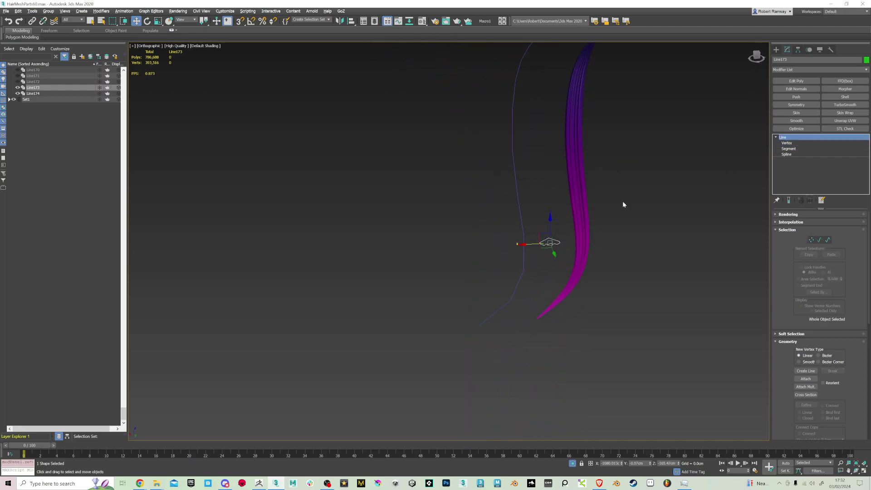
End isolation to show the whole hair set, clear the selection, and view the reshaped strand from the back.
key("alt+q")
scroll(436, 202, "down", 10)
middle_click_drag(451, 208, 595, 208)
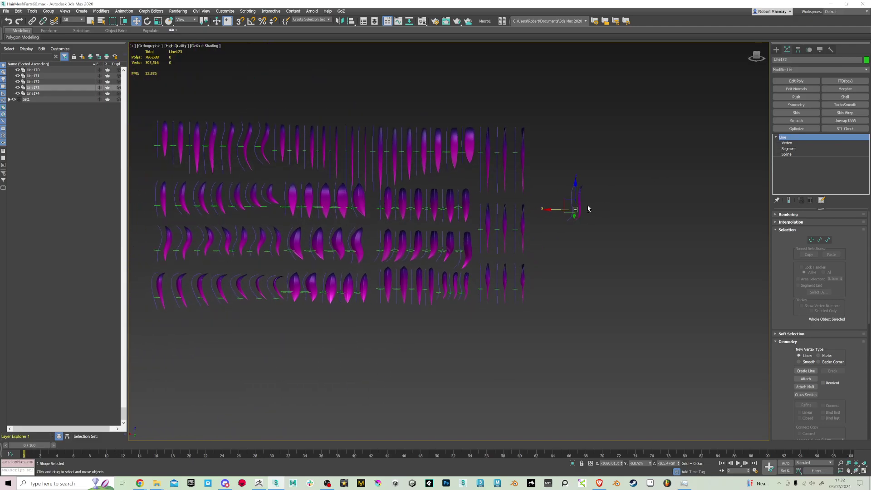
left_click(744, 64)
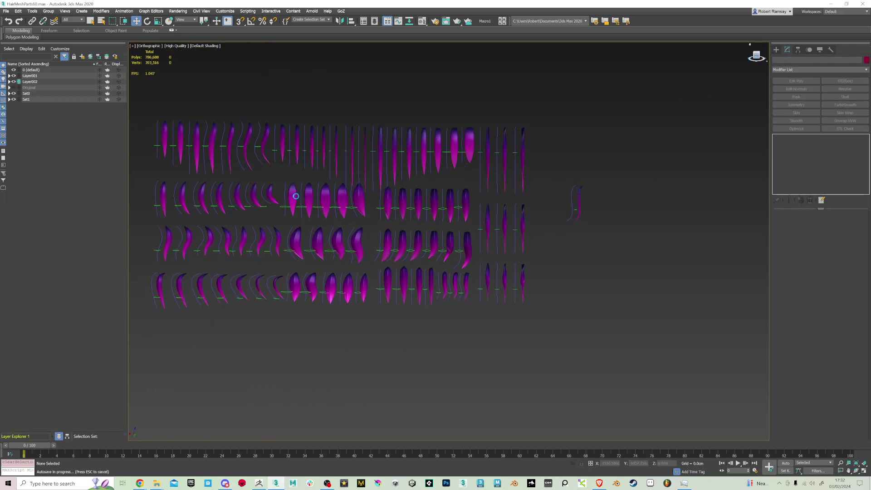
key("k")
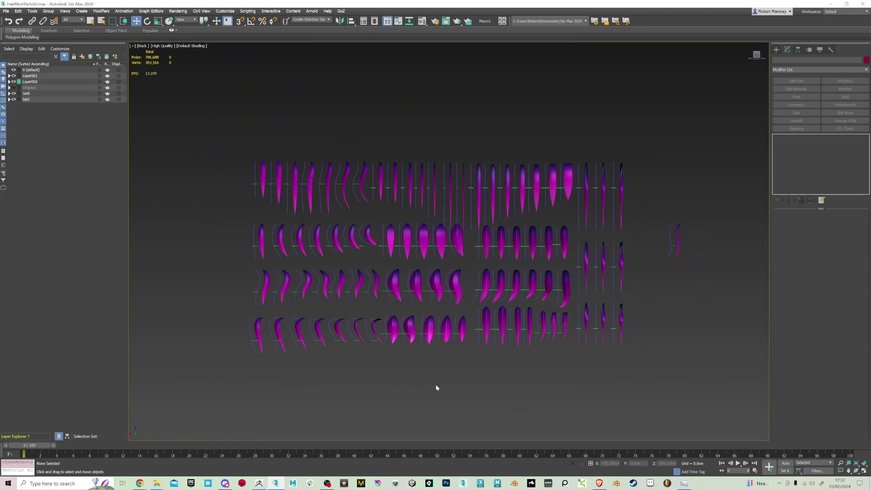
middle_click_drag(608, 326, 444, 322)
scroll(513, 261, "up", 3)
Collapse the reshaped strand HairCurveSet1_084 to its modifier stack result and show its modifier stack.
left_click(518, 259)
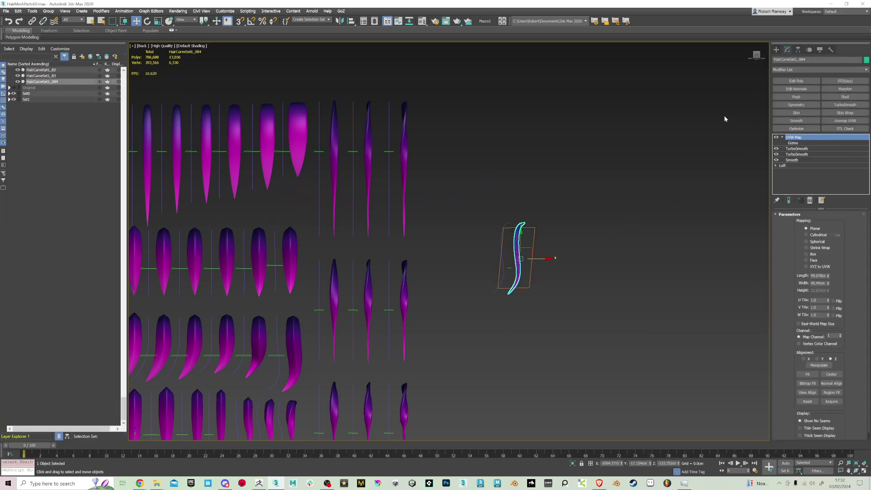
left_click(831, 50)
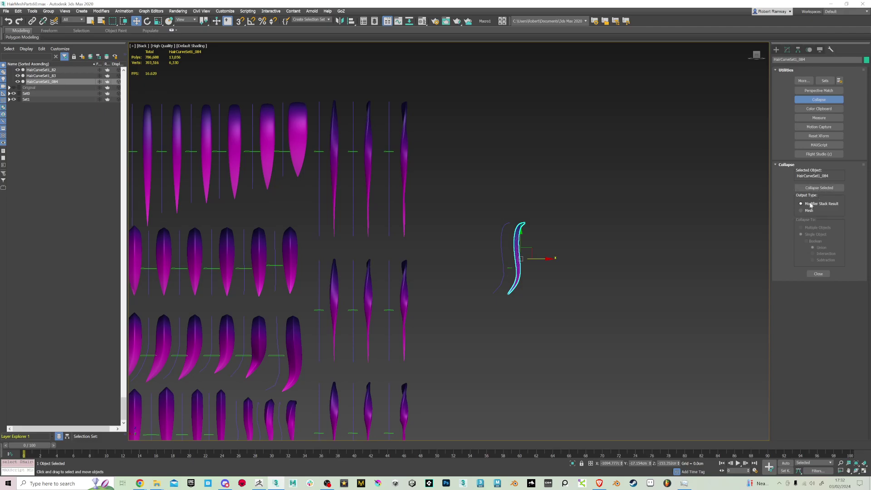
left_click(803, 191)
left_click(776, 50)
left_click(788, 50)
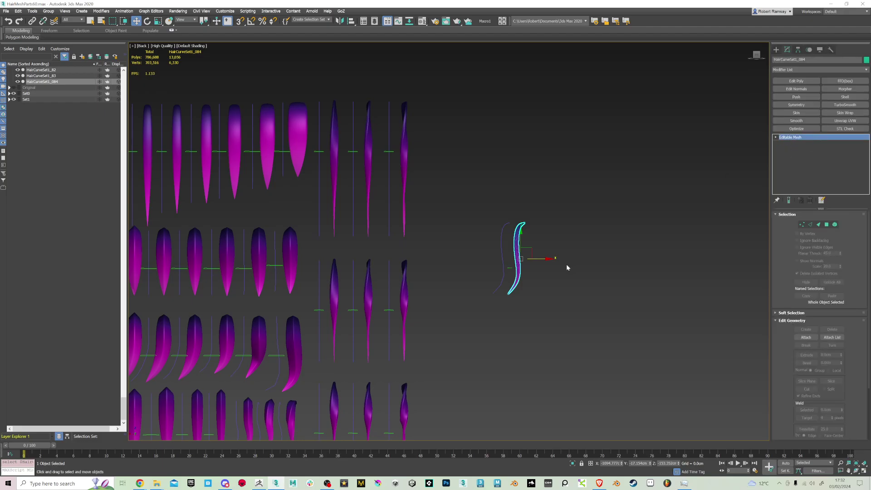
Add an Edit Poly modifier to the strand and collapse the stack to it, accepting the warning with Hold/Yes.
scroll(526, 252, "up", 3)
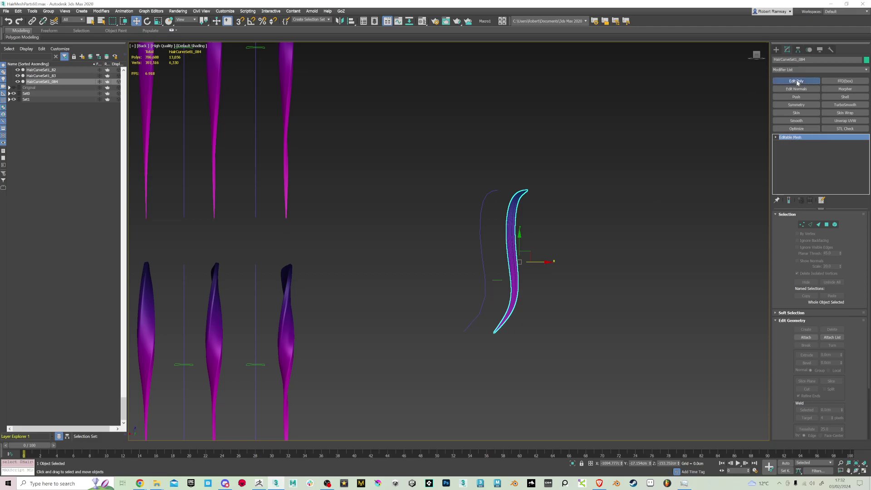
right_click(794, 139)
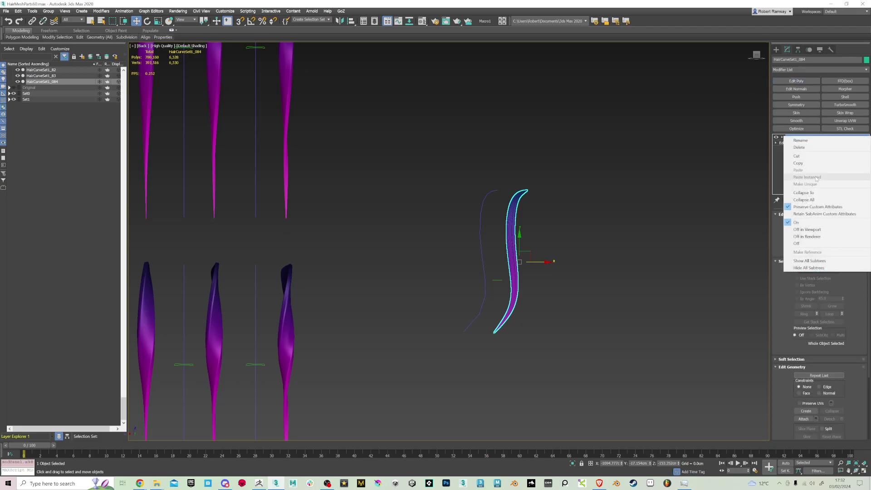
left_click(812, 194)
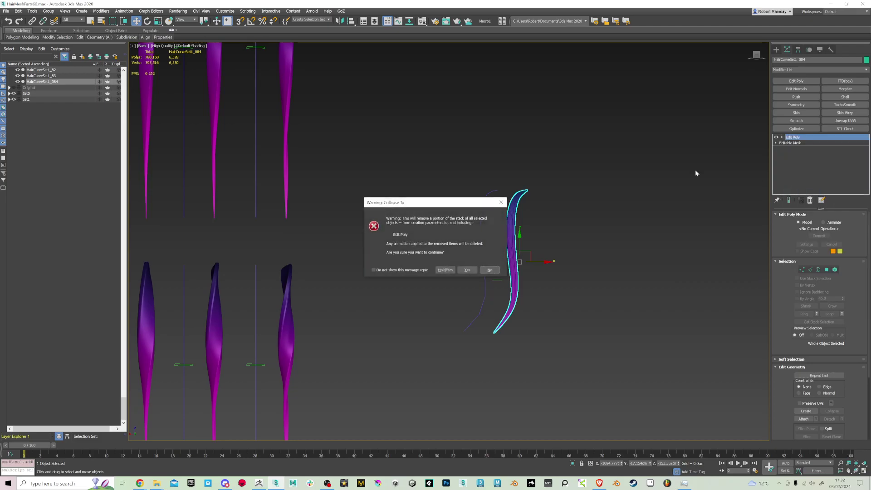
left_click(451, 269)
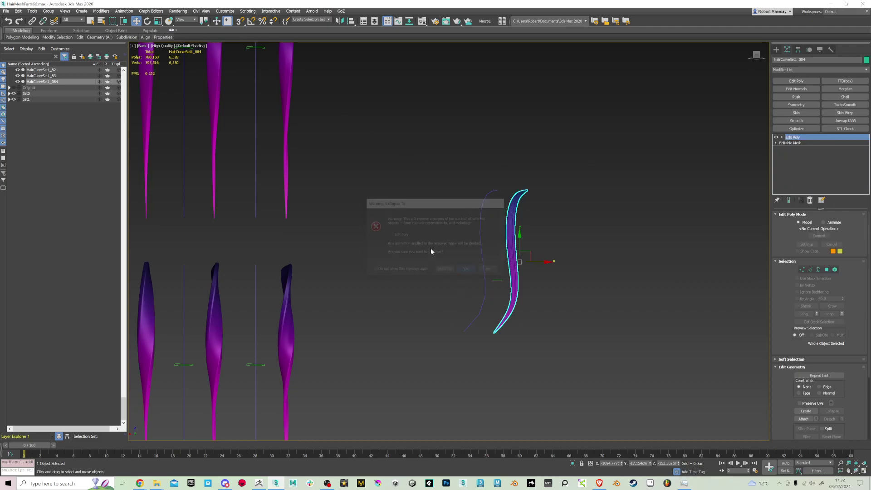
left_click(830, 50)
left_click(824, 189)
Center the pivot of the collapsed strand on the object and leave pivot editing.
left_click(798, 50)
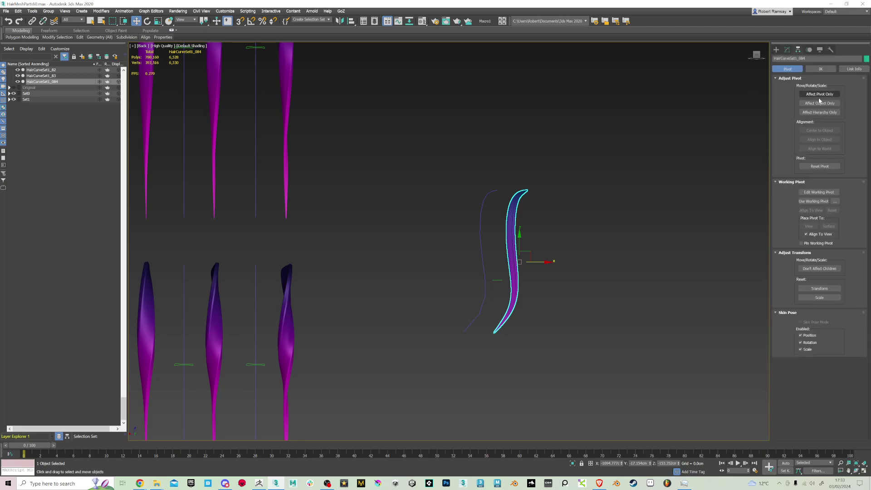
left_click(807, 96)
left_click(820, 131)
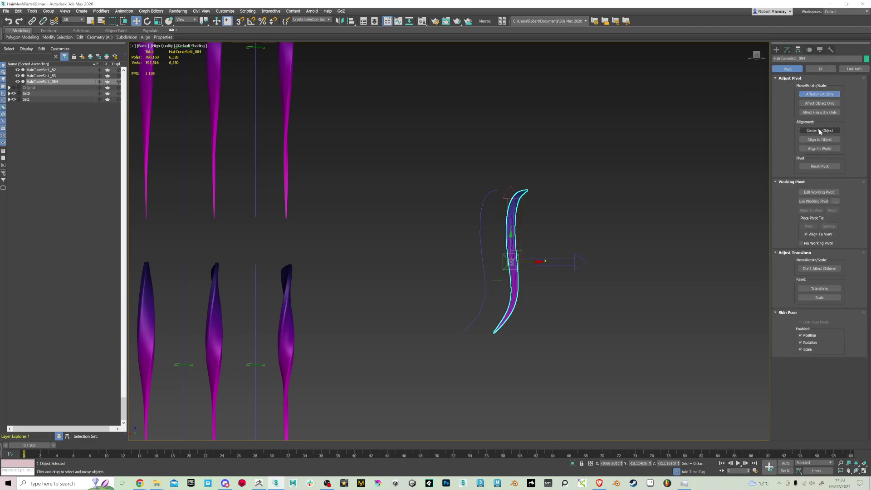
left_click(820, 94)
scroll(384, 166, "down", 5)
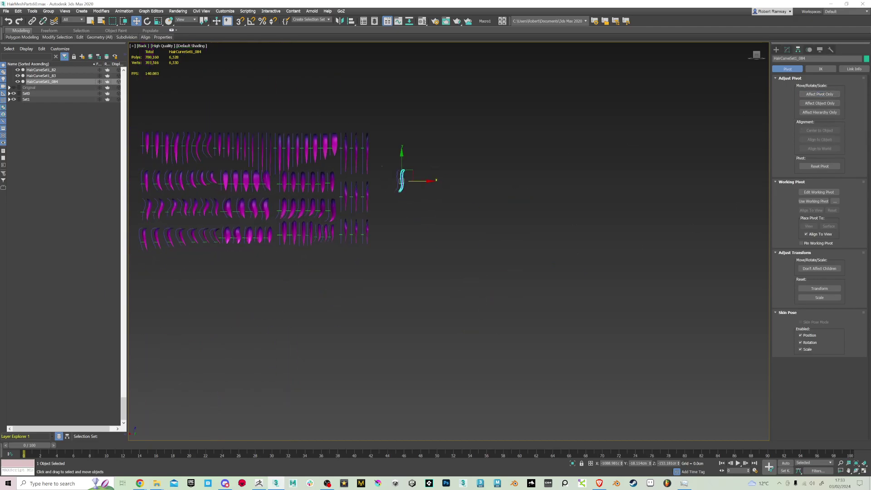
middle_click_drag(408, 183, 627, 242, "alt")
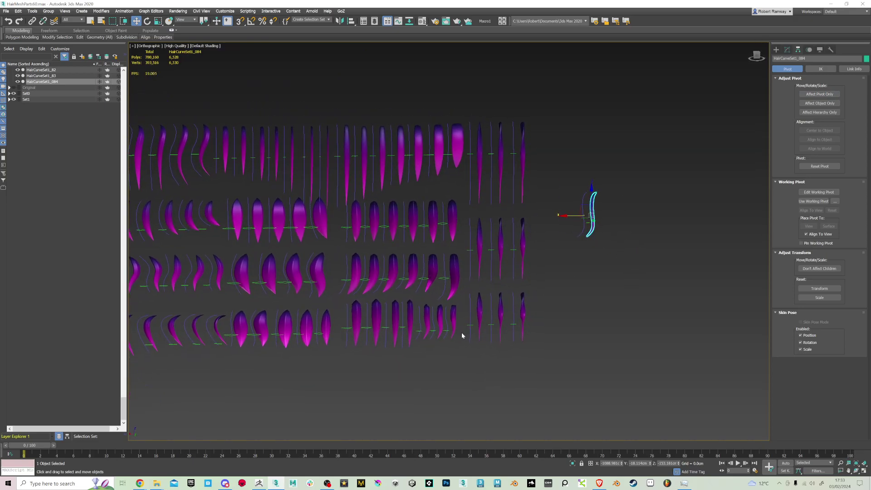
Switch to ZBrush, look over the hair curves set, and load the HEADS tool.
left_click(260, 484)
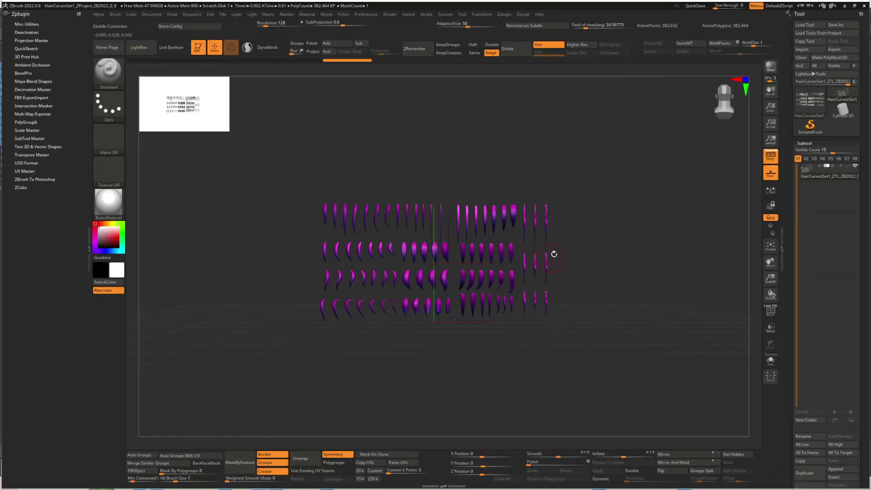
mouse_move(596, 225)
right_mouse_down()
mouse_move(609, 244)
mouse_move(593, 229)
mouse_move(603, 280)
mouse_move(644, 274)
mouse_move(631, 259)
right_mouse_up()
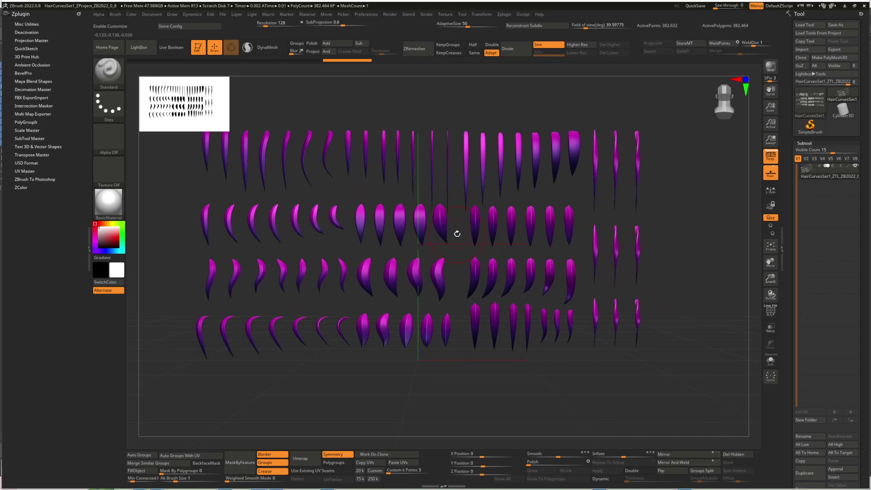
mouse_move(669, 169)
left_mouse_down()
mouse_move(680, 188)
mouse_move(673, 177)
mouse_move(673, 203)
mouse_move(689, 190)
mouse_move(667, 223)
mouse_move(673, 217)
mouse_move(716, 238)
mouse_move(713, 151)
left_mouse_up()
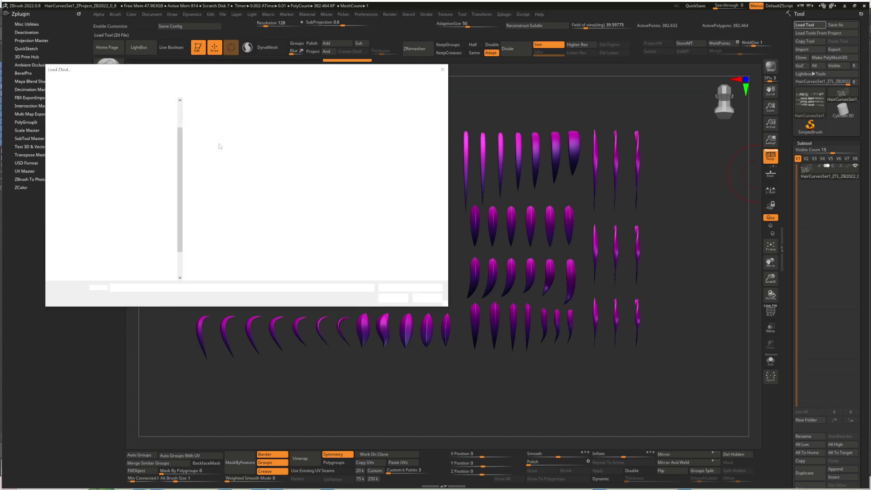
scroll(86, 147, "up", 2)
left_click(72, 107)
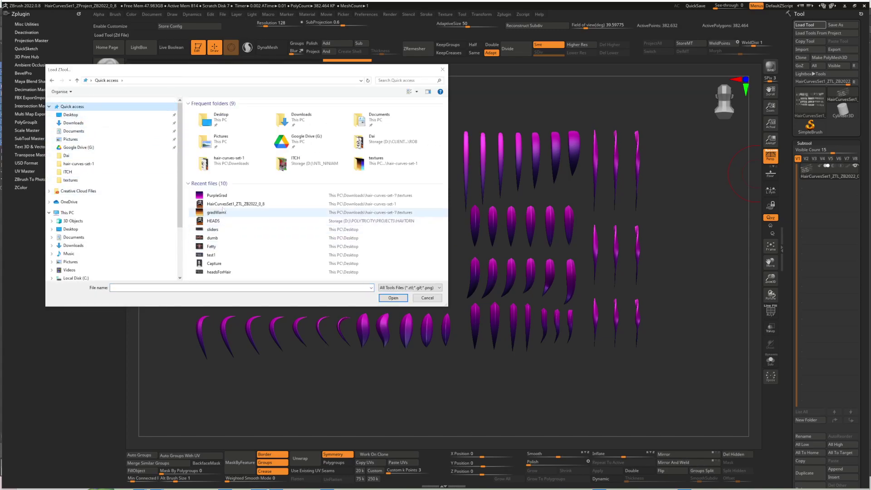
double_click(218, 222)
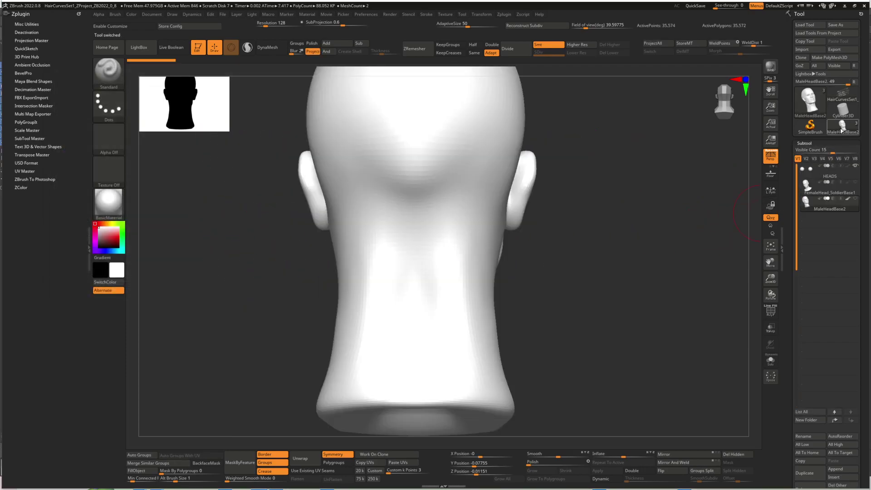
Make FemaleHead_SoldierBase1 the active subtool and turn the head to face the front.
left_click_drag(718, 202, 494, 246)
left_click_drag(713, 247, 618, 261)
left_click(807, 186)
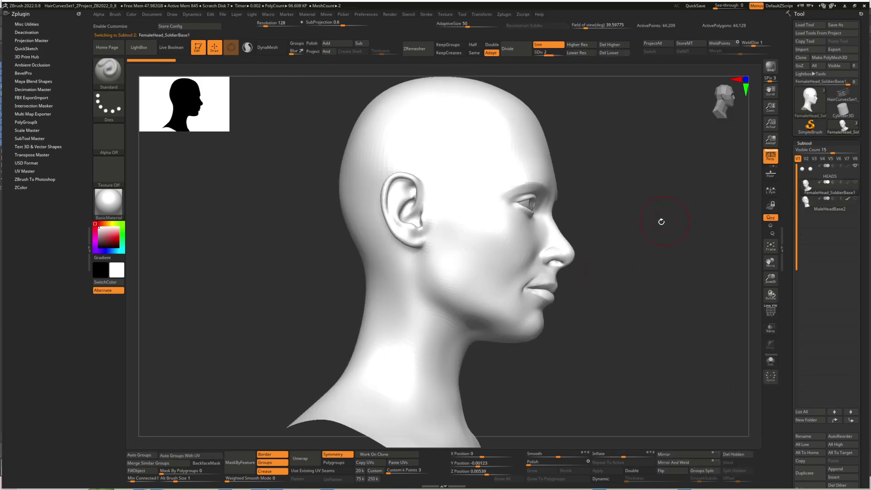
left_click_drag(664, 221, 629, 227, "shift")
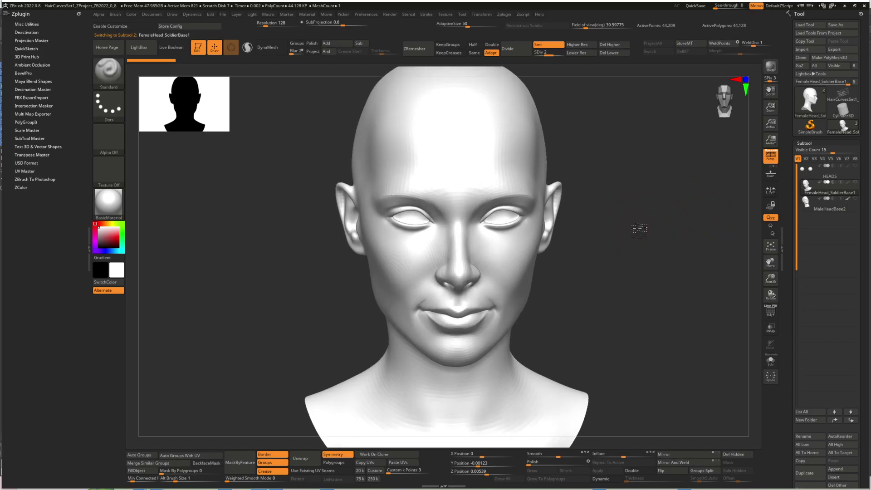
mouse_move(639, 228)
left_mouse_down()
mouse_move(646, 223)
mouse_move(636, 218)
left_mouse_up()
Change the main color to grey to darken the female head.
key("space")
left_click(529, 242)
key("space")
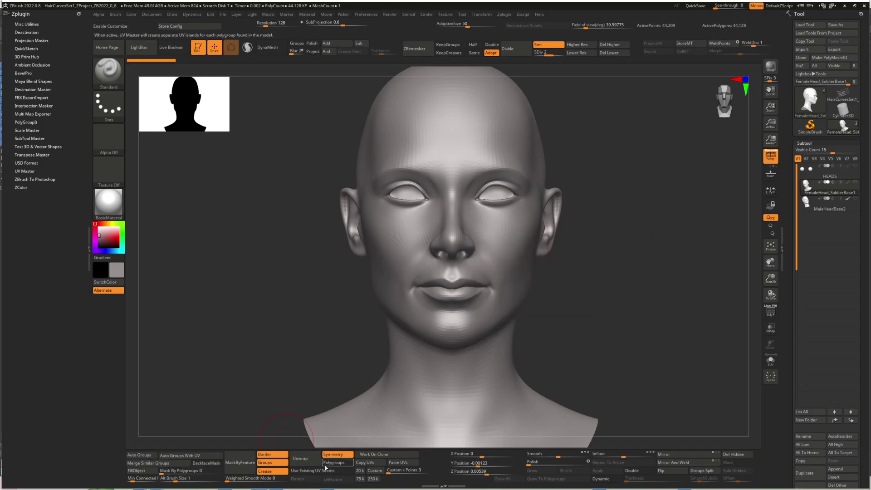
left_click_drag(708, 223, 626, 208)
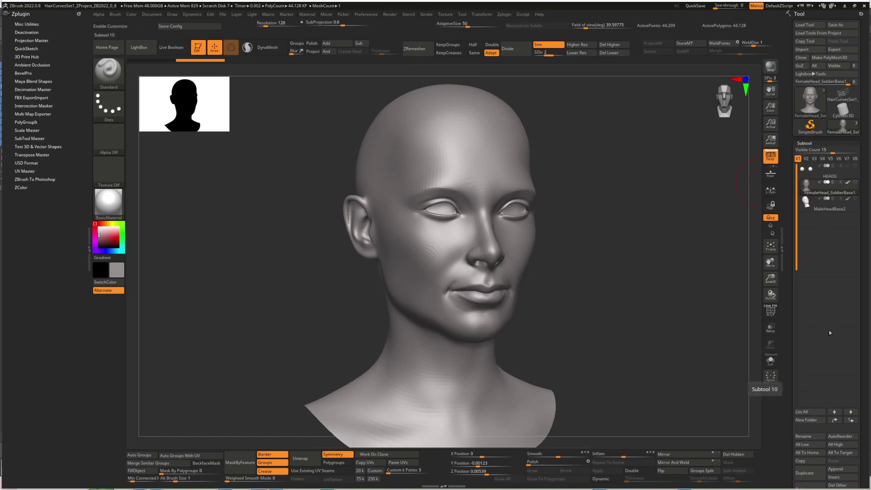
Delete the MaleHeadBase2 subtool and accept the non-undoable operation.
left_click(826, 209)
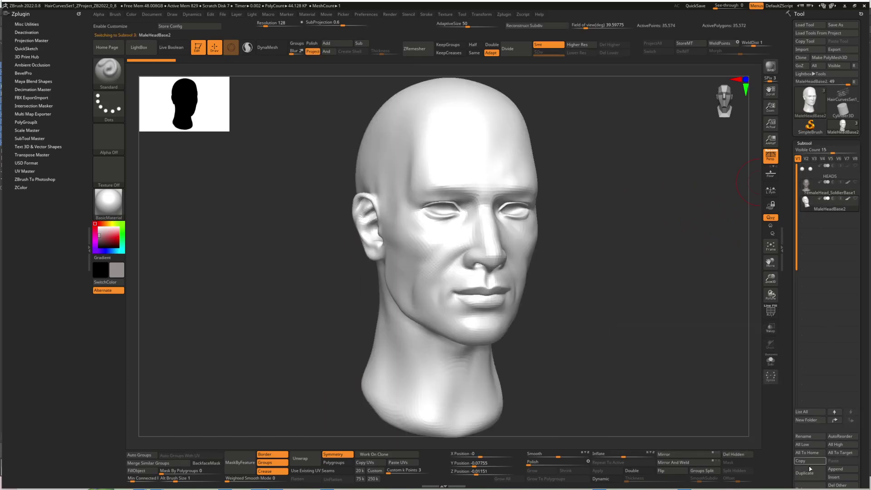
left_click_drag(788, 476, 787, 456)
left_click(803, 471)
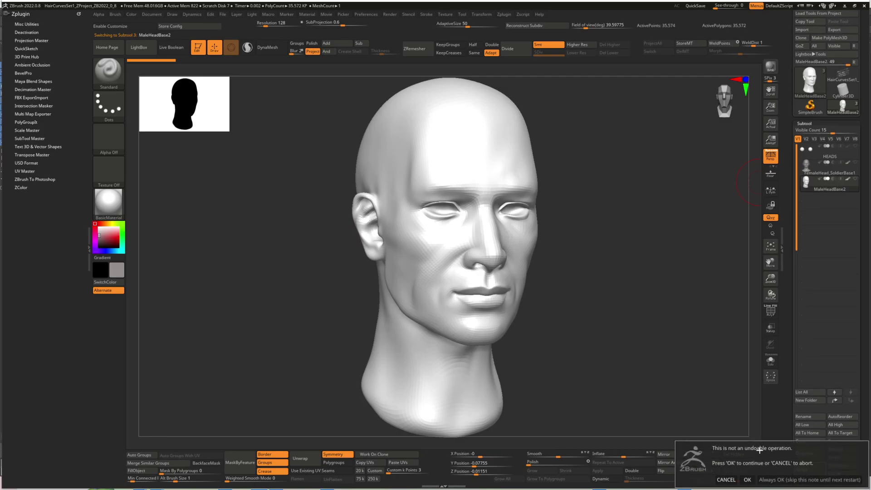
left_click(747, 480)
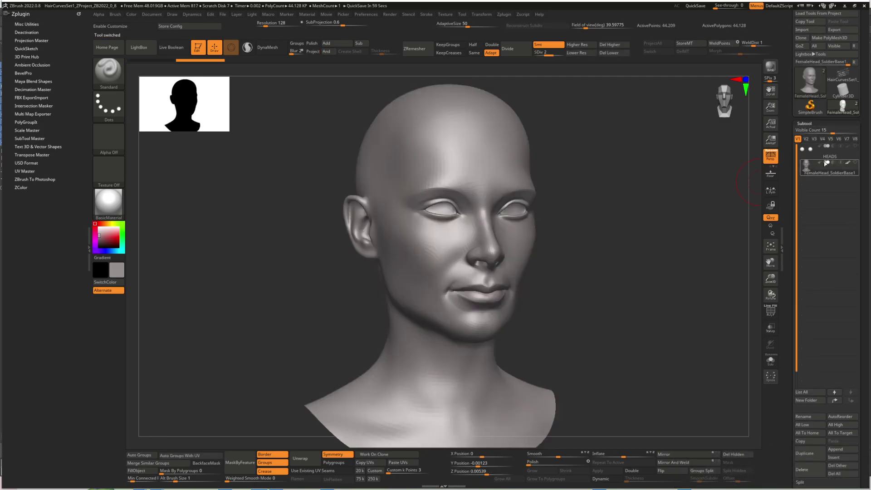
Insert the HairCurvesSet1 mesh as a new subtool below the female head and make it the active subtool.
left_click(840, 450)
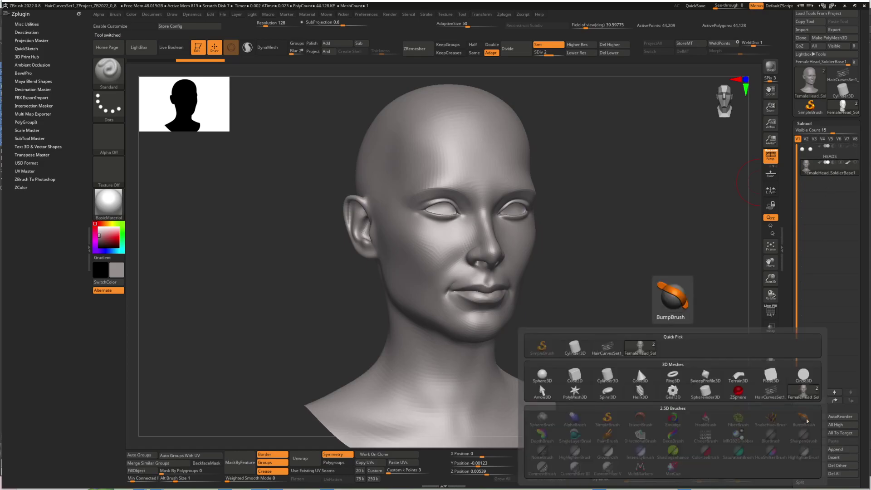
left_click(770, 391)
left_click(815, 184)
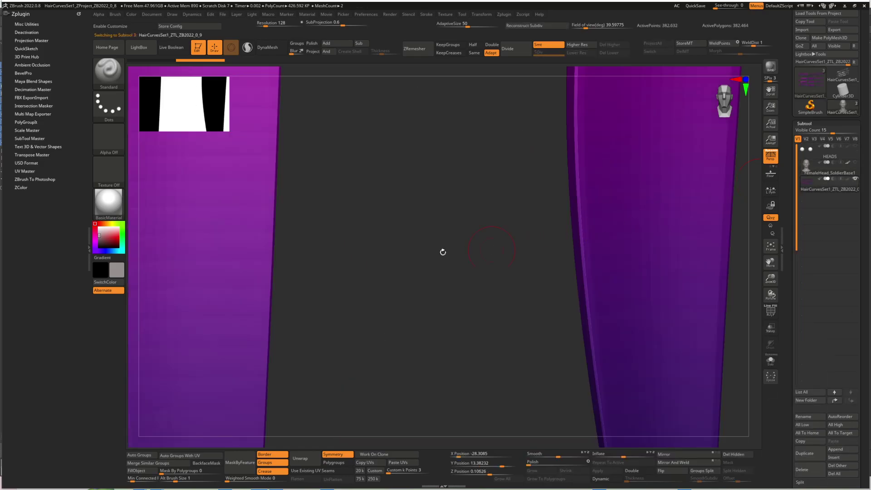
key("f")
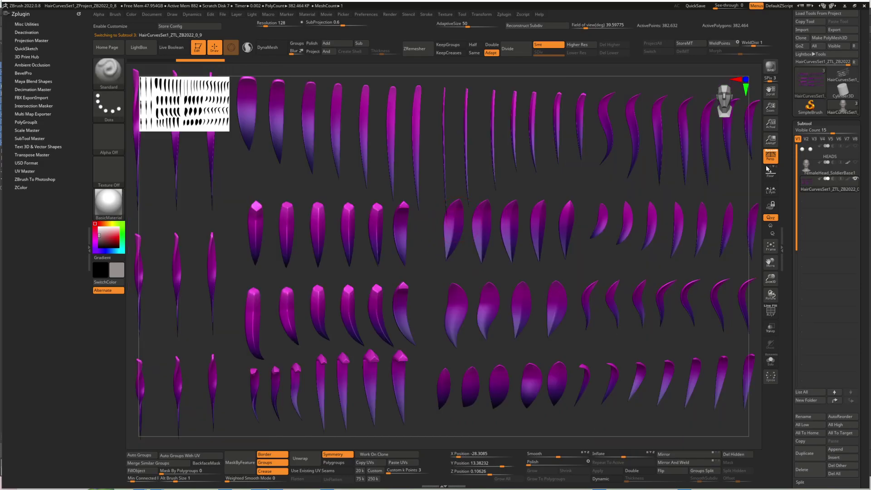
Show the FemaleHead_SoldierBase1 subtool together with the hair strands to compare their sizes.
left_click(857, 163)
left_click_drag(499, 222, 507, 230)
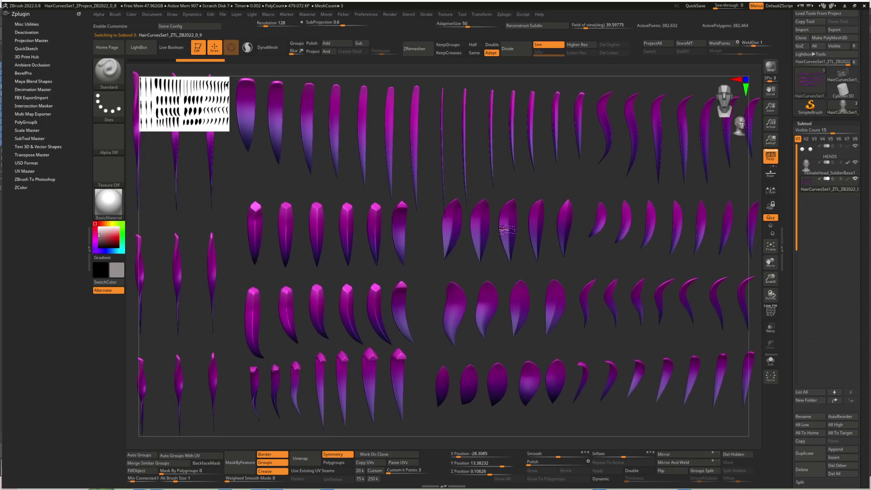
mouse_move(544, 239)
right_mouse_down("ctrl")
mouse_move(549, 146)
mouse_move(570, 278)
right_mouse_up("ctrl")
mouse_move(673, 162)
right_mouse_down()
mouse_move(675, 207)
mouse_move(610, 217)
right_mouse_up()
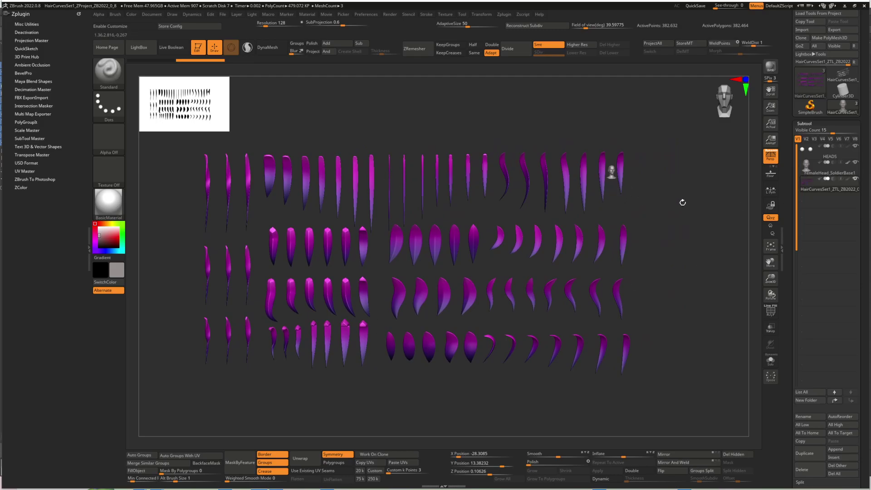
Scale the whole hair curves set down to a size closer to the female head.
key("w")
left_click_drag(612, 171, 605, 294)
key("f")
right_click_drag(596, 219, 383, 136, "ctrl")
right_click_drag(529, 199, 592, 234, "alt")
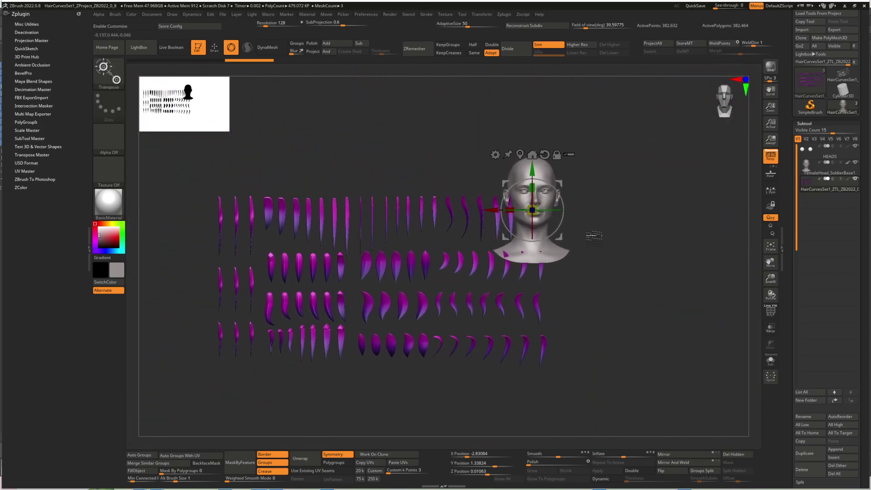
Move the hair curves set up so its rows of strands sit above the female head.
left_click_drag(535, 207, 562, 188)
left_click_drag(588, 216, 585, 275, "alt")
left_click_drag(560, 240, 613, 100)
key("ctrl+z")
left_click_drag(530, 269, 644, 75)
left_click_drag(652, 240, 620, 307, "alt")
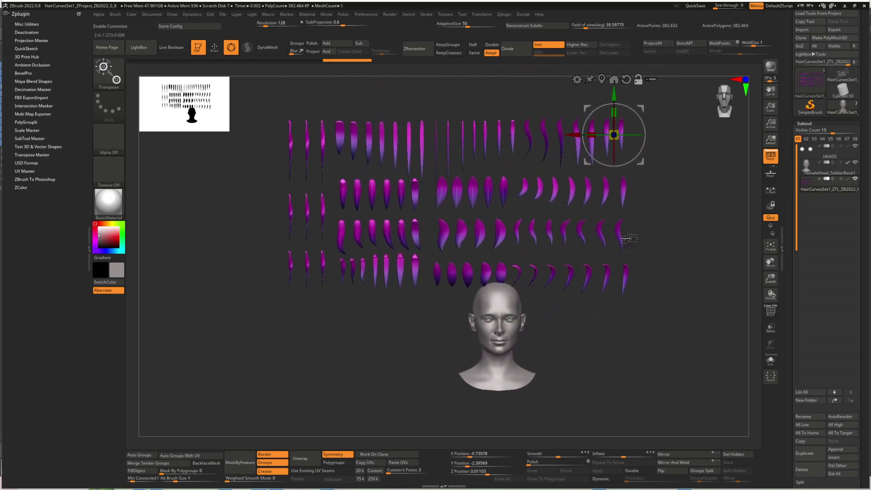
Turn the hair curves set around to show its other side and centre it above the head.
left_click_drag(640, 113, 543, 129)
left_click_drag(668, 92, 272, 115, "alt")
left_click_drag(562, 346, 670, 325, "alt")
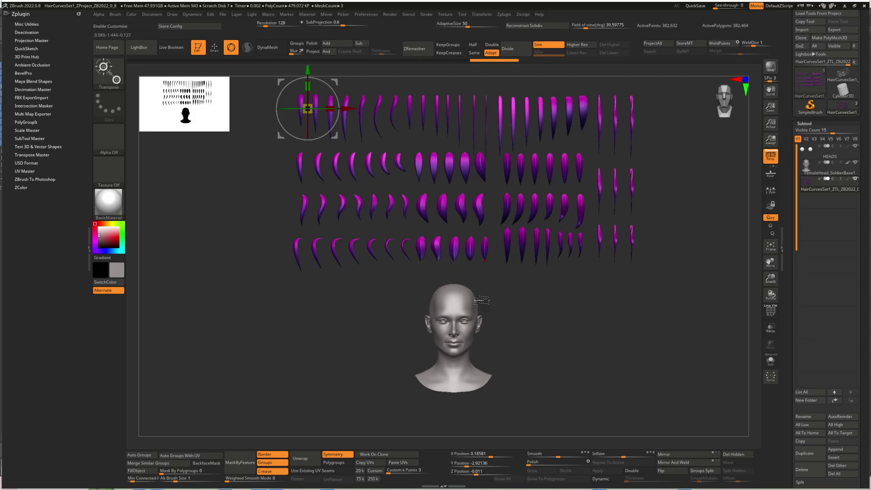
key("super")
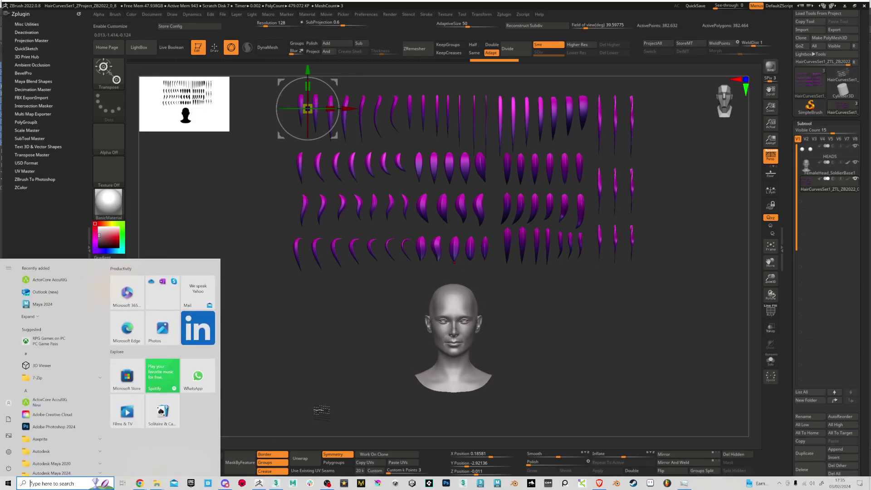
left_click(327, 483)
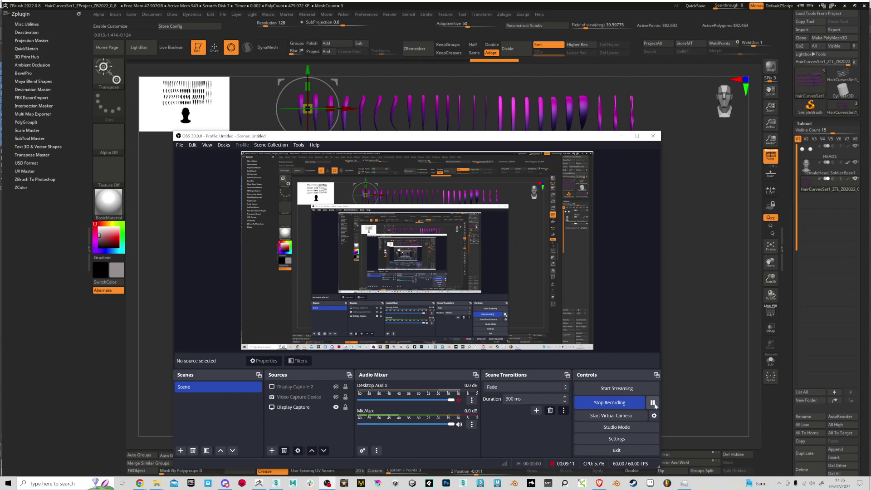
left_click(622, 136)
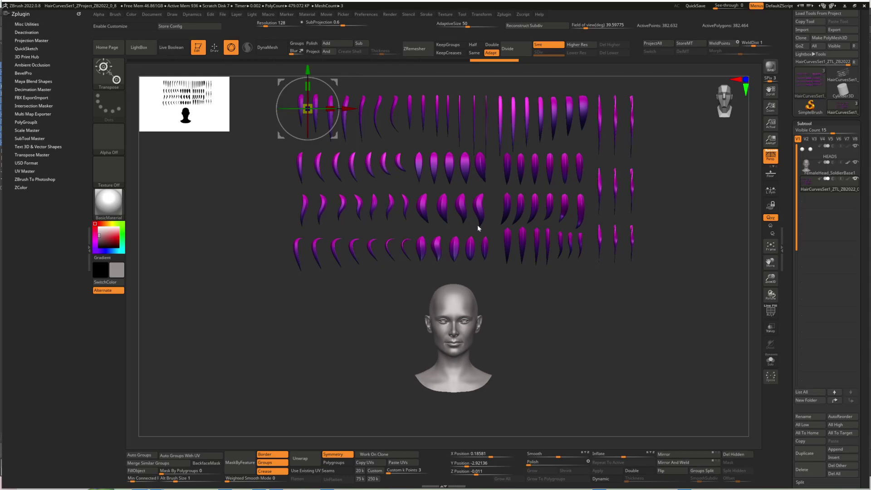
Isolate the widest strand near the end of the hair set's uppermost row, hiding all other strands.
key("q")
mouse_move(508, 292)
left_mouse_down()
mouse_move(523, 303)
mouse_move(487, 309)
mouse_move(491, 321)
mouse_move(456, 254)
mouse_move(470, 312)
mouse_move(458, 204)
left_mouse_up()
left_click_drag(469, 303, 442, 325)
left_click_drag(433, 295, 468, 254)
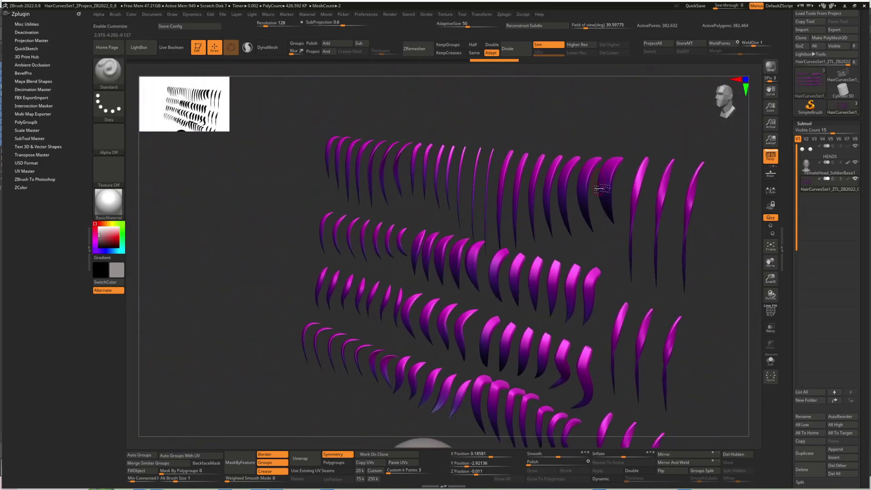
left_click_drag(596, 201, 609, 188)
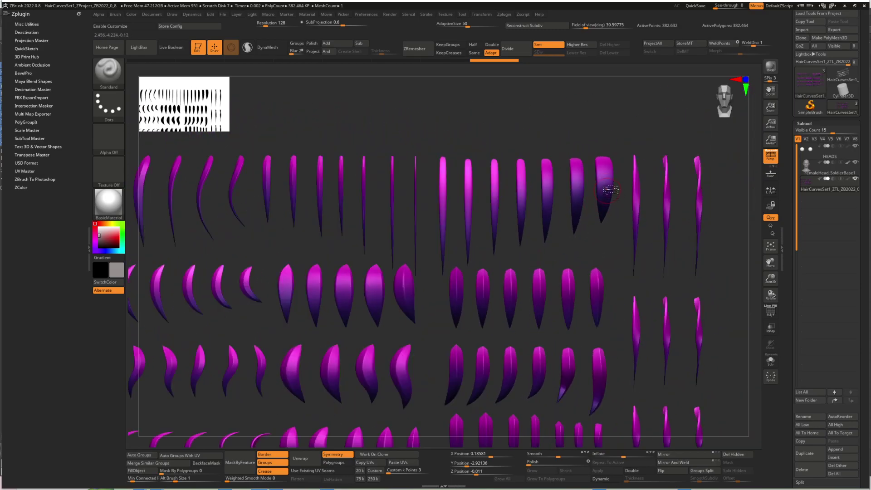
key("ctrl+shift")
left_click(605, 190, "ctrl+shift")
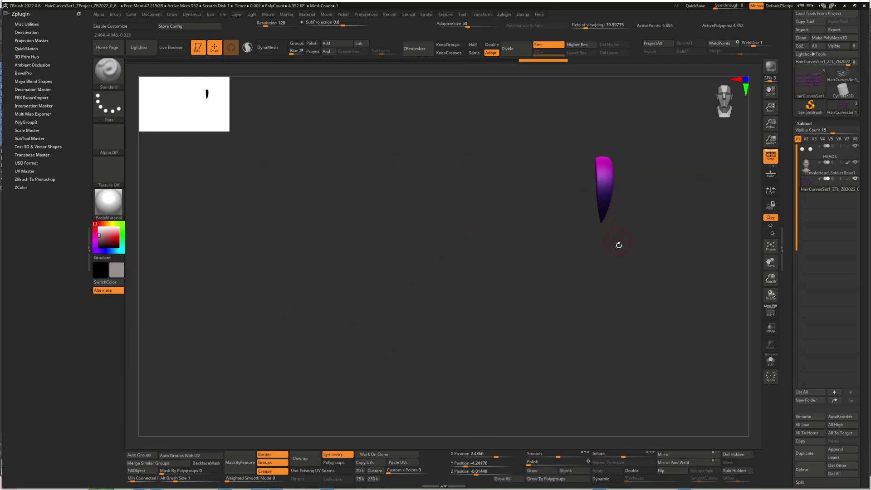
Centre the transform gizmo on the isolated strand, try to duplicate it, and unhide the rest of the set.
right_click_drag(626, 250, 587, 255, "ctrl")
key("w")
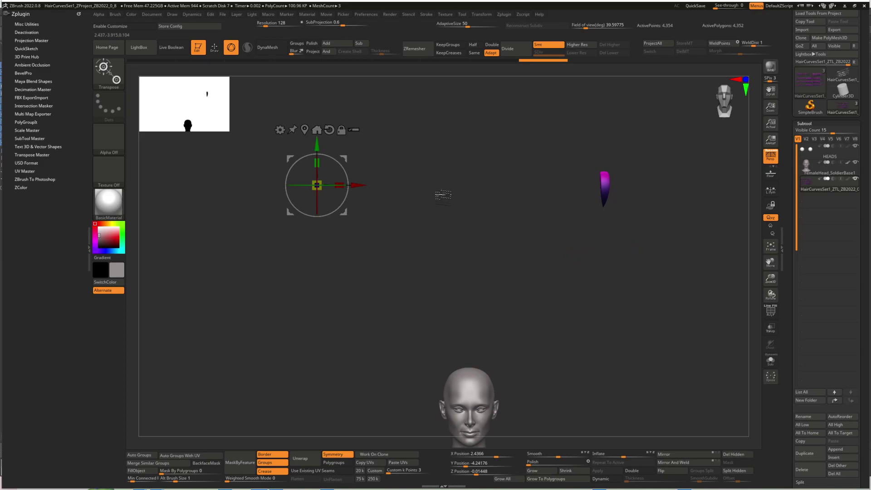
left_click(317, 130)
key("ctrl")
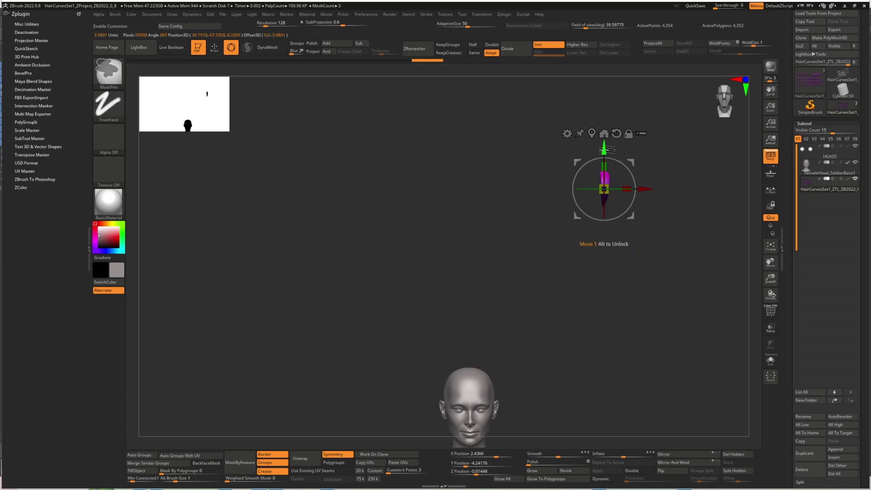
left_click_drag(614, 263, 613, 249, "ctrl")
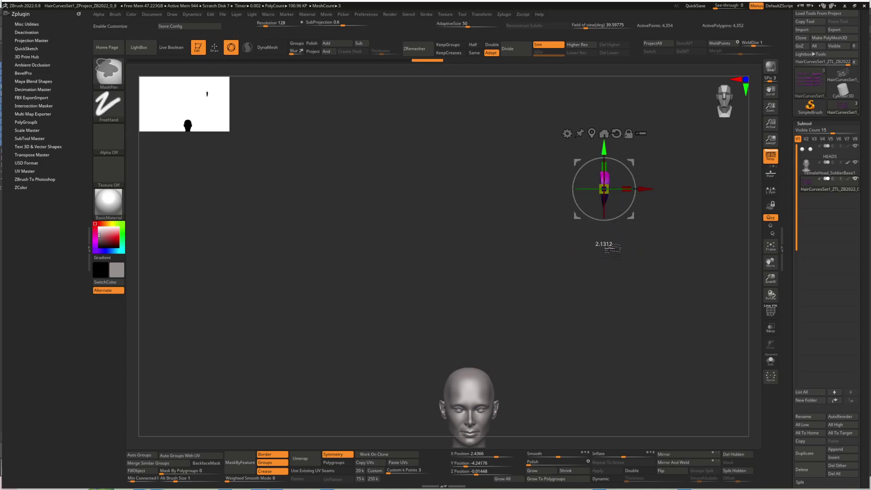
mouse_move(609, 150)
left_mouse_down()
mouse_move(607, 206)
mouse_move(609, 150)
left_mouse_up()
left_click(575, 283, "ctrl+shift")
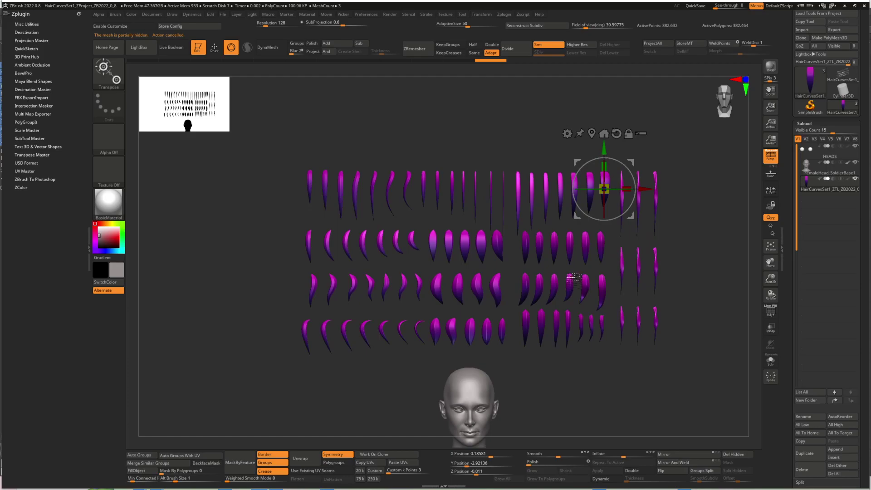
Isolate the wide strand again, try once more to duplicate it, and unhide the full set.
key("q")
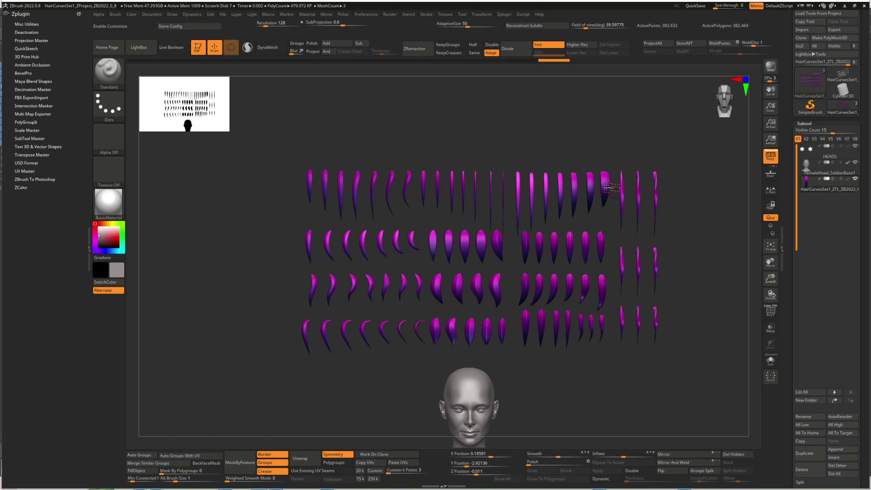
key("ctrl+shift")
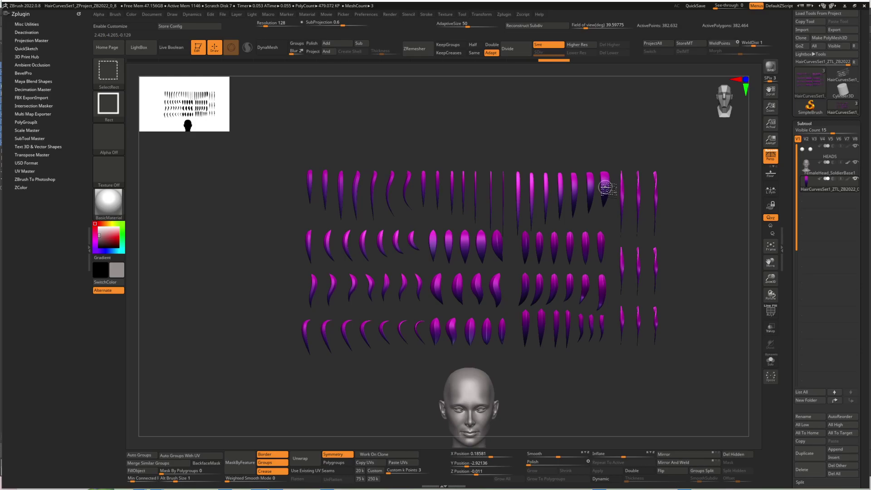
left_click(605, 187, "ctrl+shift")
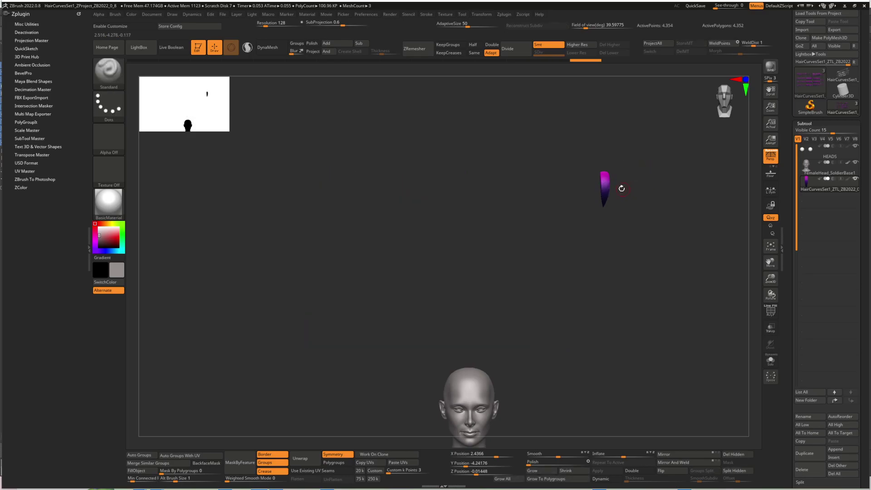
key("w")
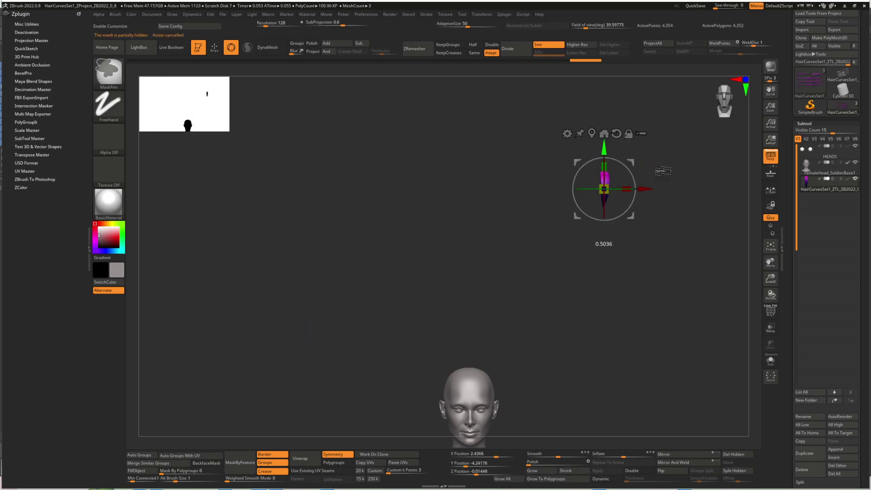
left_click(663, 171, "ctrl+shift")
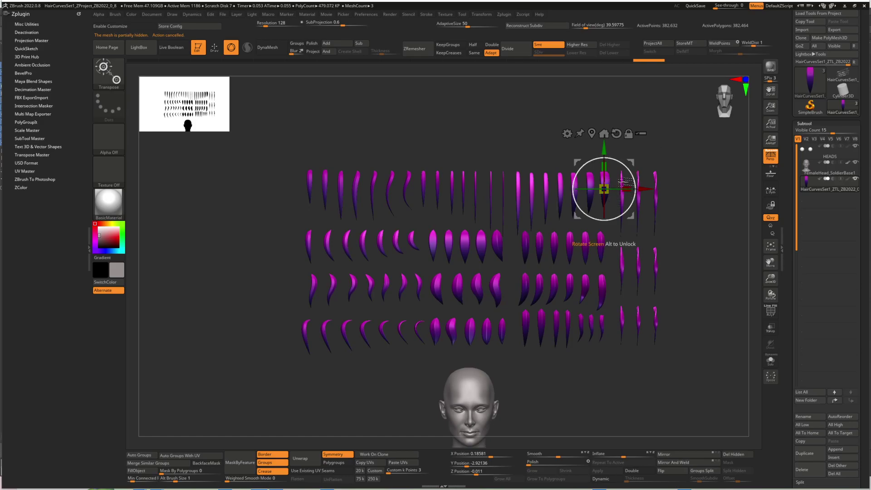
Mask every strand except the wide one in the uppermost row, keeping the whole set visible.
key("q")
left_click(605, 187, "ctrl+shift")
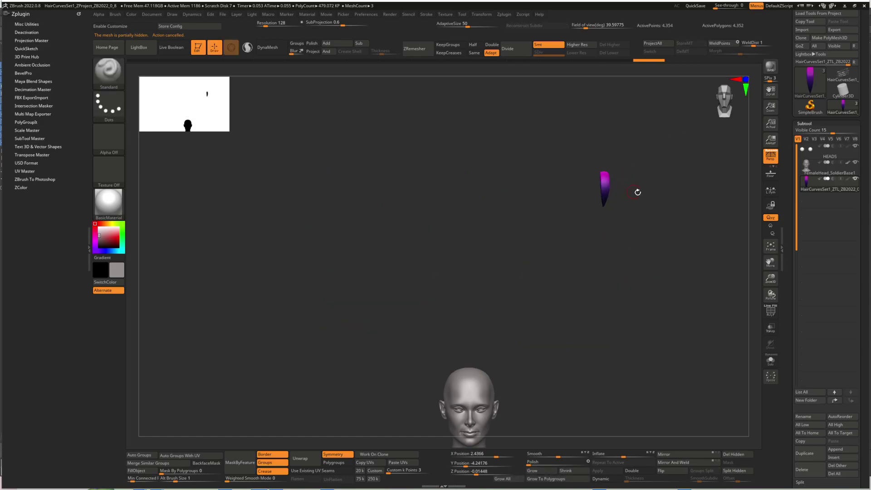
left_click(668, 188, "ctrl+shift")
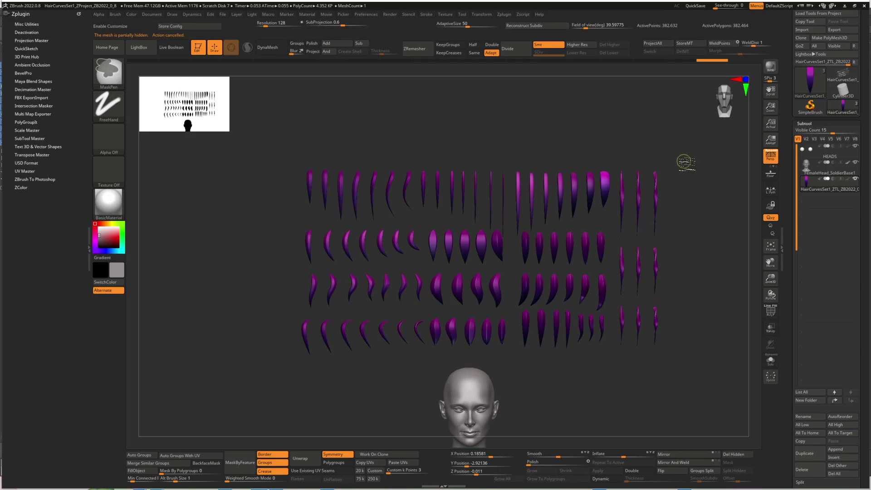
Duplicate the unmasked wide strand downward and bring the copy to the female head.
key("w")
left_click_drag(598, 149, 599, 348, "ctrl")
left_click_drag(645, 315, 638, 230, "alt")
left_click_drag(638, 277, 643, 283)
mouse_move(643, 284)
right_mouse_down("ctrl")
mouse_move(639, 289)
mouse_move(649, 275)
right_mouse_up("ctrl")
left_click_drag(645, 286, 502, 293)
Rotate and move the copied strand so it lies against the upper side of the scalp.
right_click_drag(504, 293, 596, 275, "ctrl")
left_click_drag(596, 274, 564, 283)
left_click_drag(537, 255, 520, 262)
mouse_move(520, 261)
right_mouse_down()
mouse_move(535, 251)
mouse_move(515, 278)
right_mouse_up()
left_click_drag(470, 302, 480, 302)
right_click_drag(506, 266, 507, 281, "ctrl")
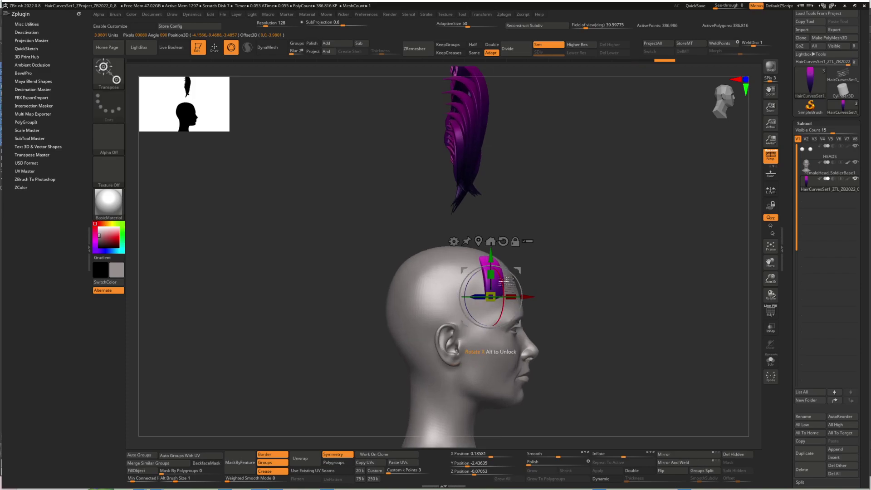
left_click_drag(501, 274, 512, 252)
right_click_drag(586, 265, 546, 266)
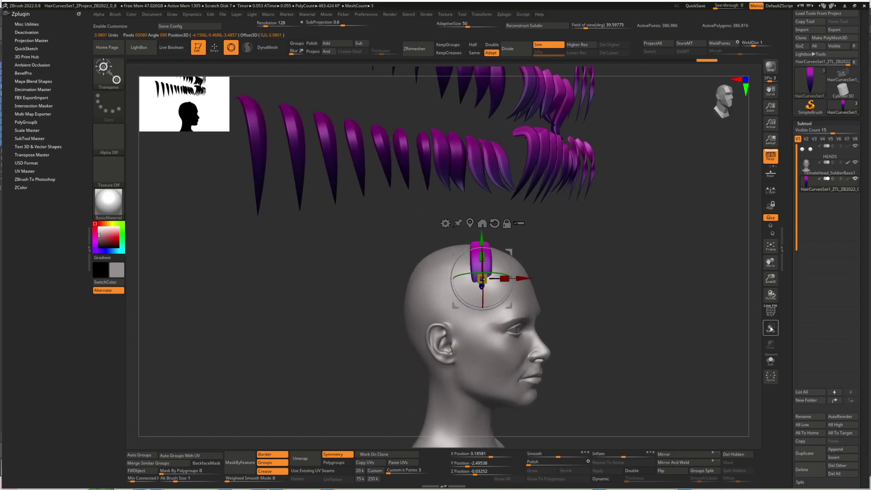
Turn on transparency and adjust the strand's angle and position to follow the curve of the scalp.
left_click(771, 329)
right_click_drag(671, 332, 518, 264)
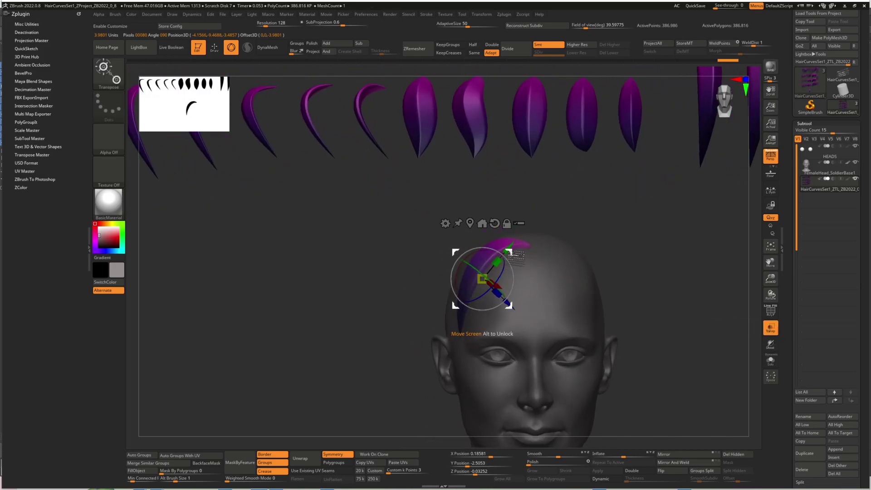
mouse_move(509, 241)
left_mouse_down()
mouse_move(551, 266)
mouse_move(540, 266)
mouse_move(564, 271)
mouse_move(511, 258)
left_mouse_up()
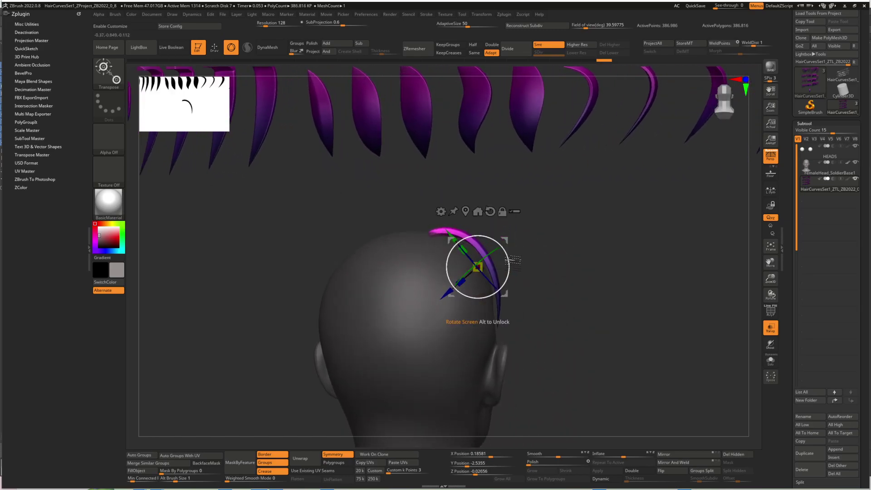
left_click_drag(507, 255, 495, 313)
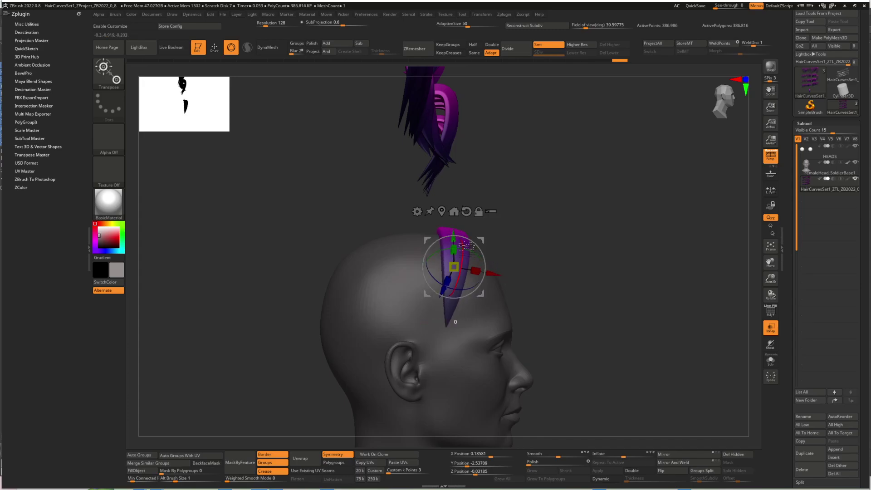
Duplicate the fitted strand twice toward the back of the head and angle the copies to overlap along the scalp.
left_click_drag(484, 239, 568, 224)
mouse_move(514, 267)
left_mouse_down()
mouse_move(507, 261)
mouse_move(540, 271)
mouse_move(503, 271)
left_mouse_up()
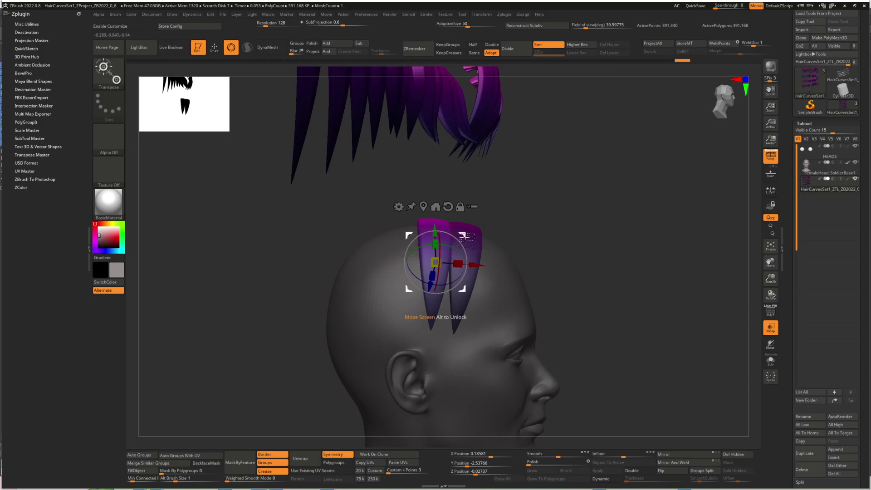
right_click_drag(465, 241, 491, 250)
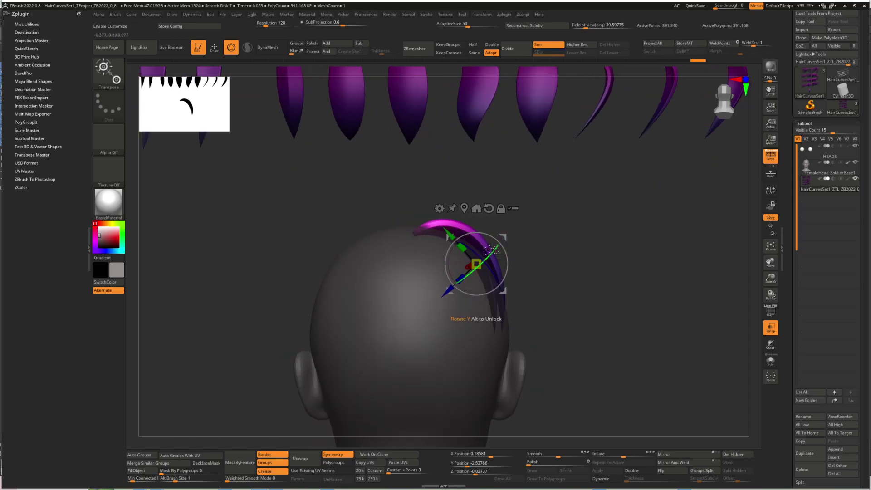
left_click_drag(491, 258, 467, 262)
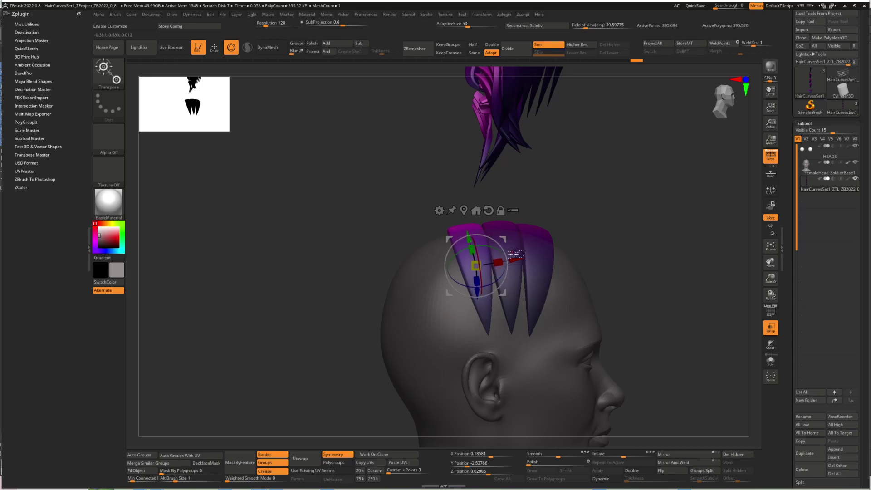
Clear the mask on the hair set and select the Move brush for reshaping the strands on the head.
key("q")
left_click_drag(589, 257, 579, 267)
left_click_drag(613, 190, 621, 200, "ctrl")
key("b")
key("m")
key("v")
key("space")
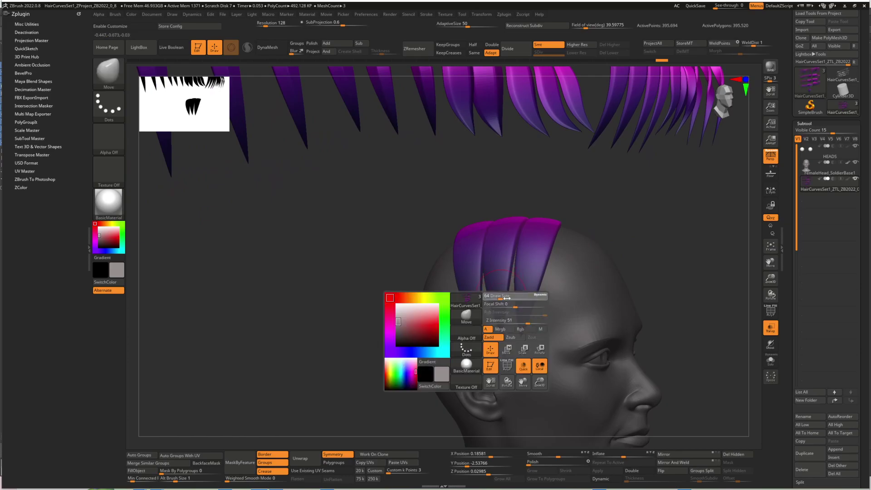
mouse_move(541, 296)
right_mouse_down("shift")
mouse_move(502, 317)
mouse_move(522, 324)
right_mouse_up("shift")
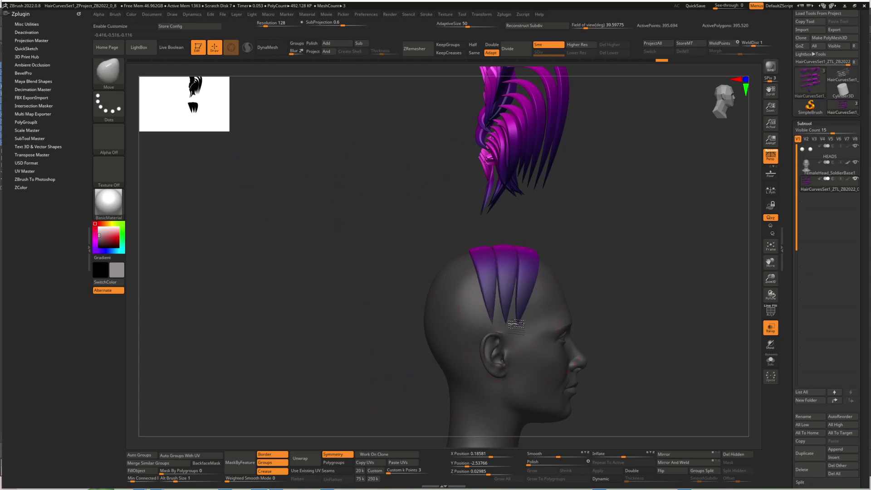
Bend the three strands fitted on the head with the Move brush so they overlap more smoothly along the side of the scalp.
left_click_drag(504, 299, 513, 297)
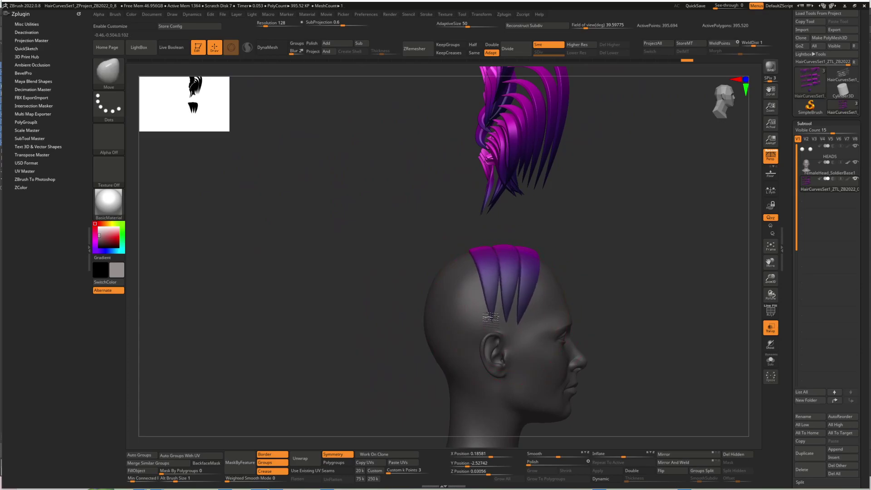
key("space")
left_click_drag(495, 289, 478, 289)
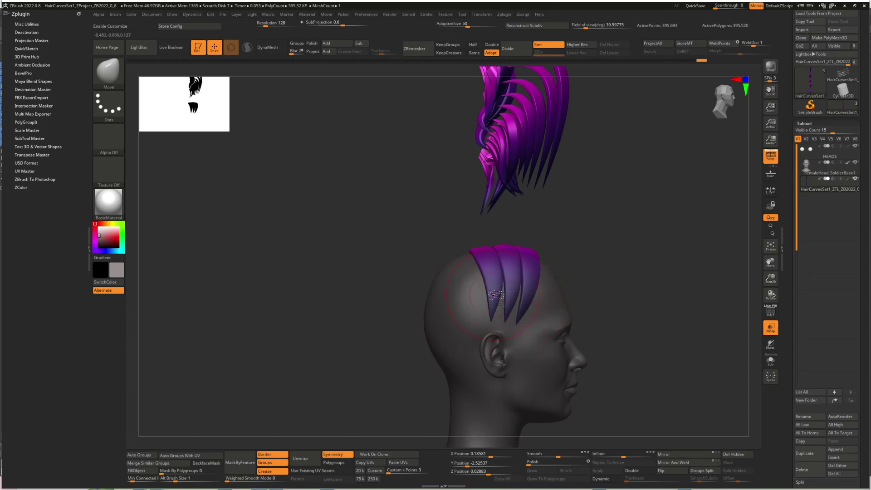
mouse_move(493, 312)
right_mouse_down()
mouse_move(504, 303)
mouse_move(500, 288)
mouse_move(538, 296)
mouse_move(489, 281)
mouse_move(522, 274)
mouse_move(490, 280)
mouse_move(502, 275)
right_mouse_up()
left_click_drag(561, 204, 413, 370, "ctrl")
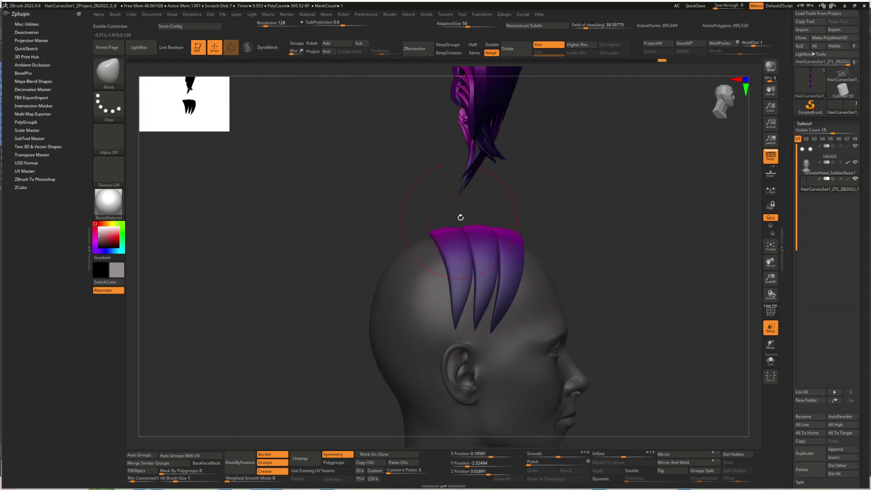
Apply a Deformer Soft cage around the three strands fitted on the head.
key("w")
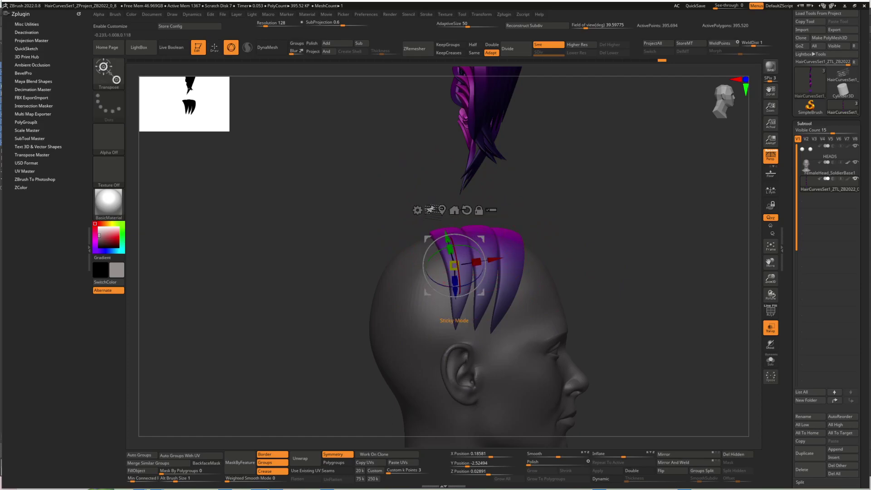
left_click(422, 211)
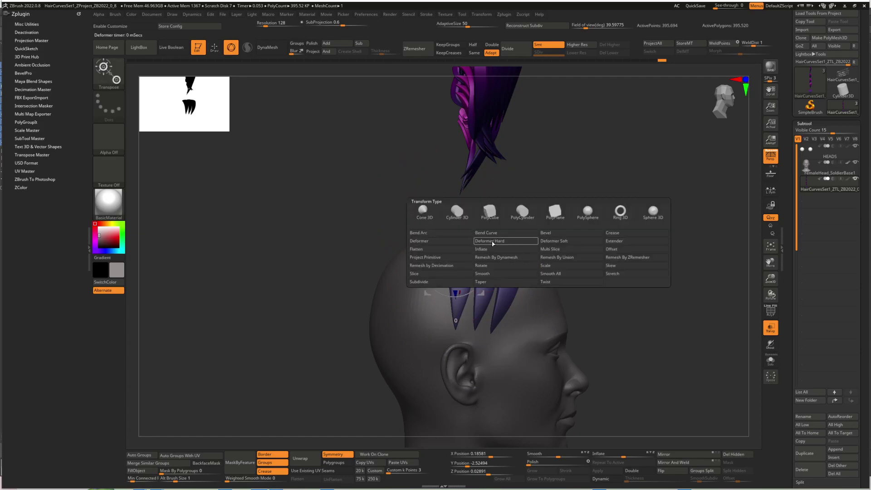
left_click(563, 241)
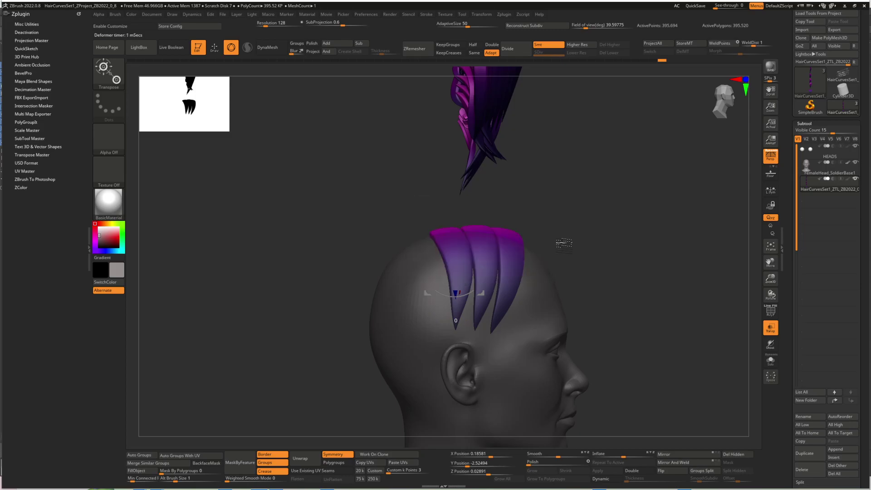
right_click_drag(518, 317, 533, 307, "alt")
left_click_drag(536, 307, 512, 307)
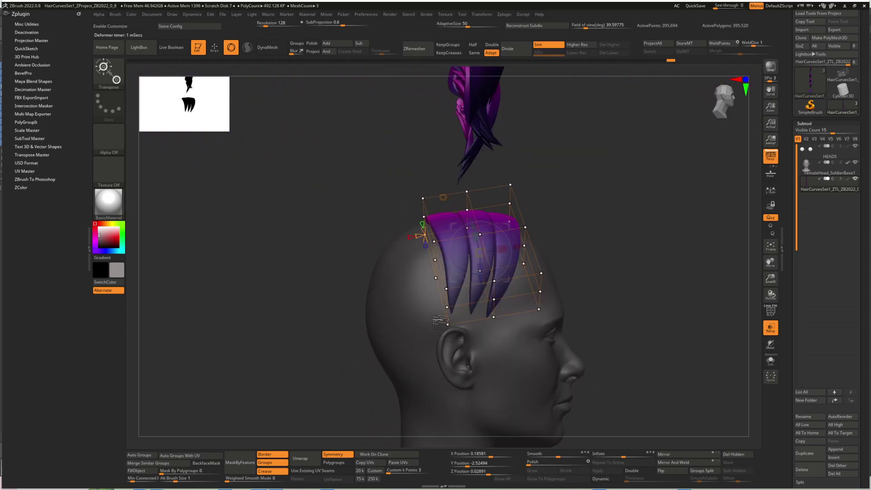
mouse_move(343, 383)
left_mouse_down("ctrl")
mouse_move(541, 314)
mouse_move(561, 296)
left_mouse_up("ctrl")
key("ctrl+z")
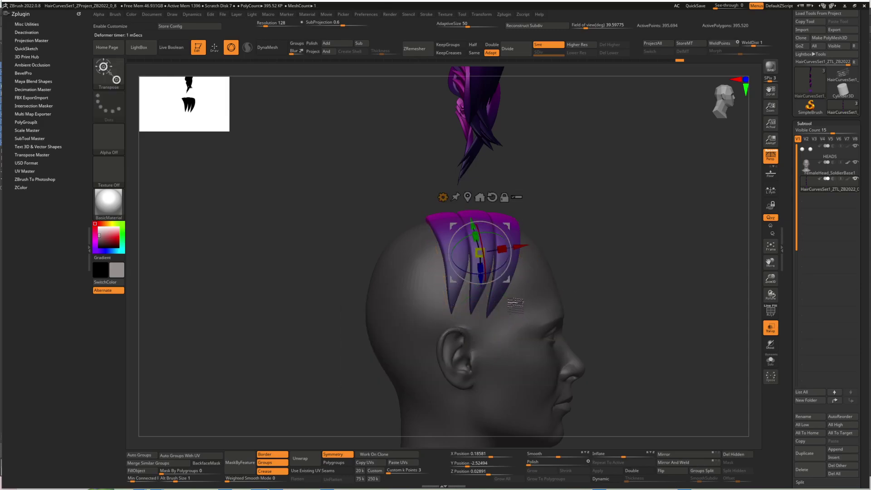
left_click(444, 198)
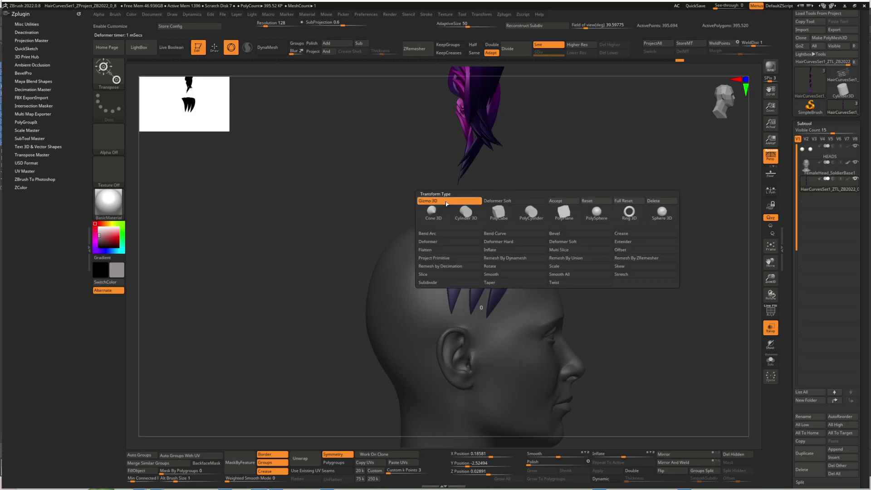
left_click(566, 242)
Select the lower control points of the deformer cage and shift them to sweep the strand tips down and back toward the ear.
left_click_drag(413, 343, 547, 267, "ctrl")
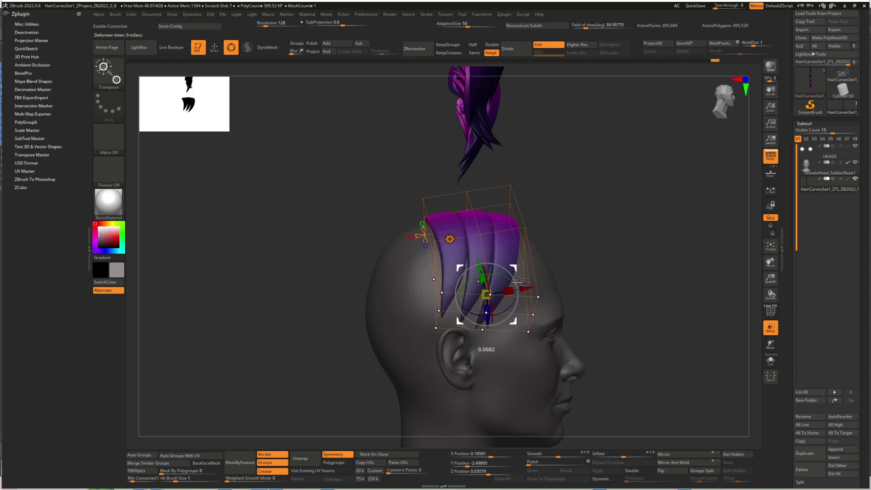
left_click_drag(521, 285, 522, 285)
left_click_drag(548, 276, 563, 255)
right_click_drag(563, 253, 535, 257)
key("q")
Refine the three strands with the Move brush from the side, back and front so they hug the scalp.
mouse_move(568, 232)
right_mouse_down()
mouse_move(590, 245)
mouse_move(570, 241)
mouse_move(522, 273)
mouse_move(506, 270)
right_mouse_up()
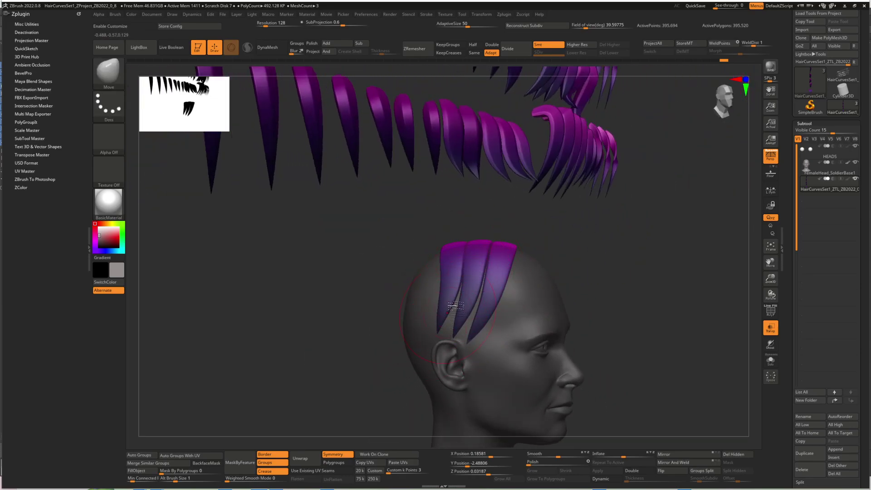
right_click_drag(466, 307, 485, 297)
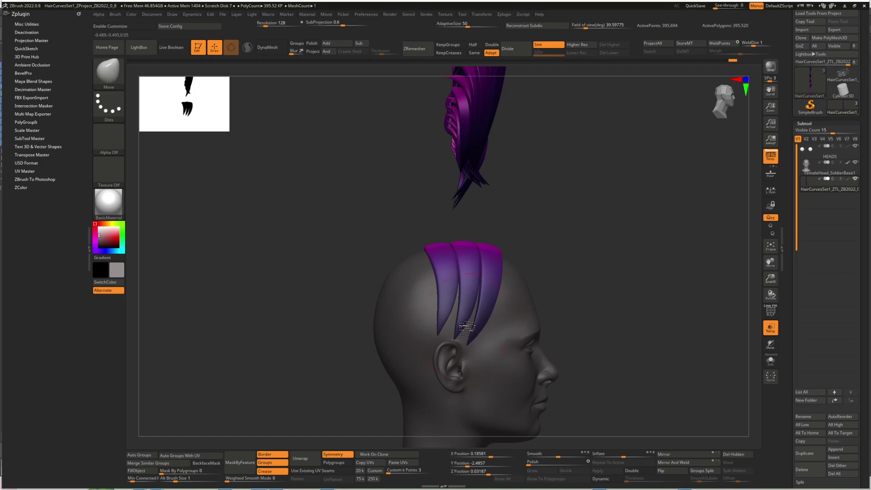
right_click_drag(451, 323, 492, 314)
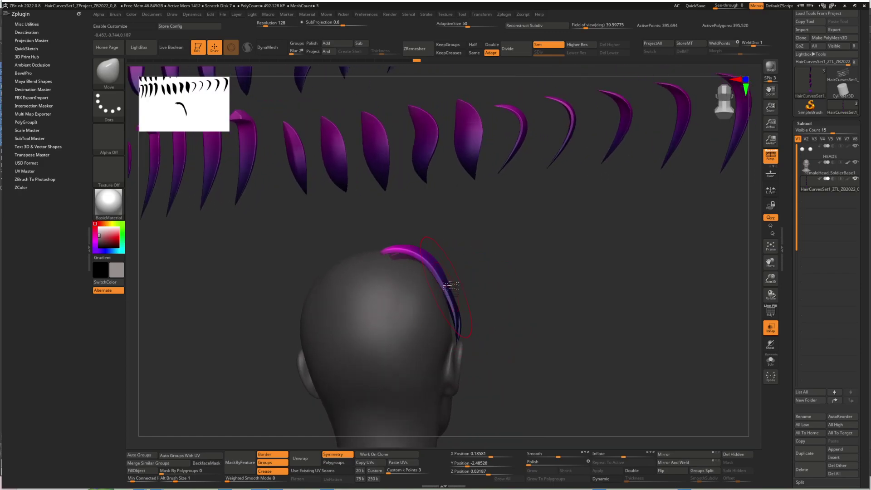
right_click_drag(454, 289, 493, 295)
key("space")
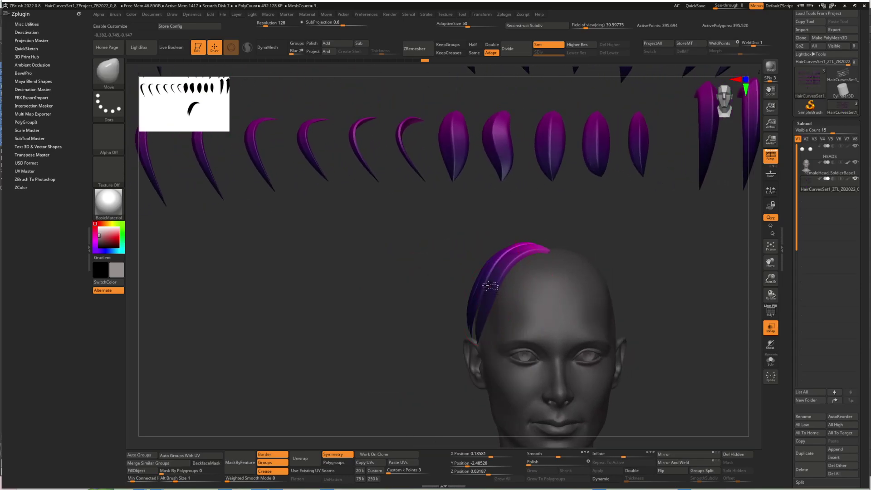
right_click_drag(513, 278, 461, 302, "alt")
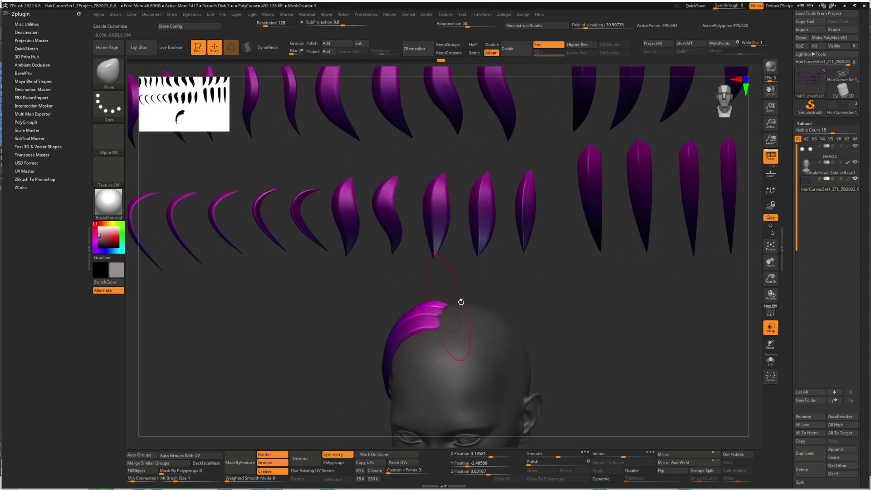
Turn off transparency and adjust the strand roots where they meet the top of the head.
left_click(776, 331)
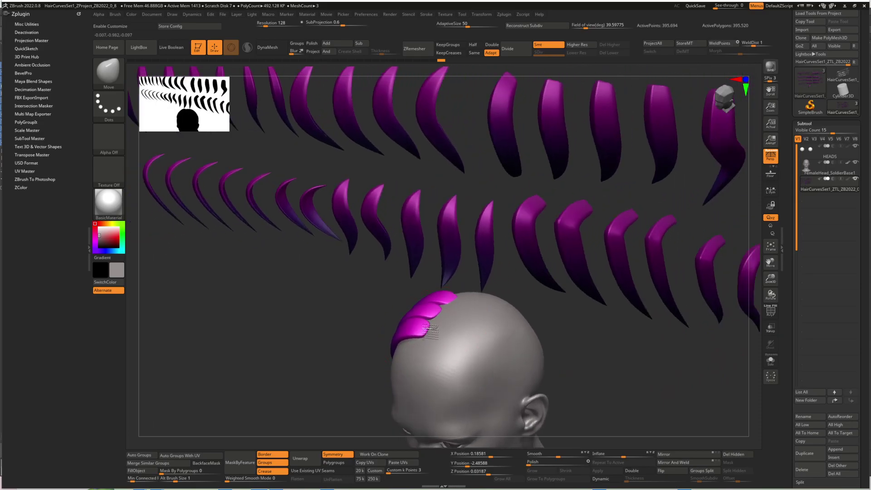
right_click_drag(461, 312, 416, 343)
mouse_move(502, 350)
right_mouse_down("alt")
mouse_move(472, 309)
mouse_move(441, 324)
mouse_move(446, 301)
mouse_move(448, 319)
mouse_move(429, 321)
mouse_move(436, 333)
mouse_move(497, 314)
mouse_move(481, 307)
mouse_move(464, 401)
mouse_move(550, 198)
right_mouse_up("alt")
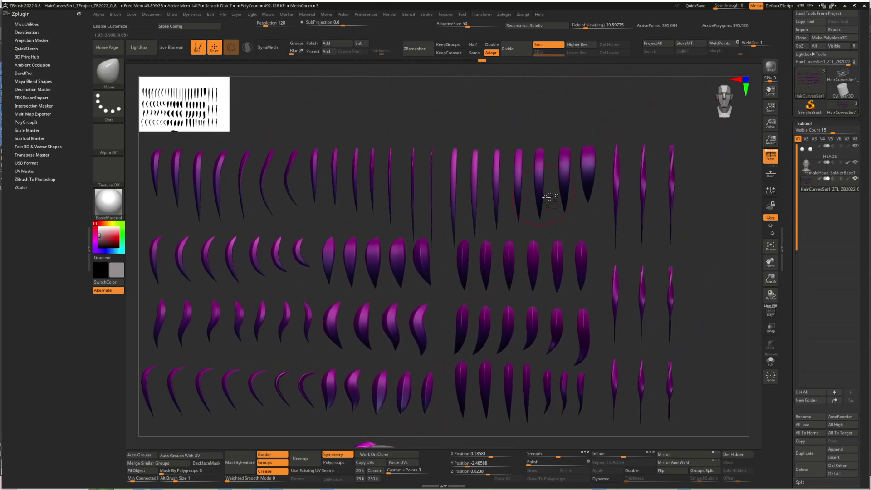
Isolate the wide strand near the end of the set's first row, and unhide the whole hair set again.
left_click(565, 175, "ctrl+shift")
mouse_move(572, 224)
right_mouse_down()
mouse_move(517, 284)
mouse_move(547, 231)
right_mouse_up()
left_click(578, 178, "ctrl+shift")
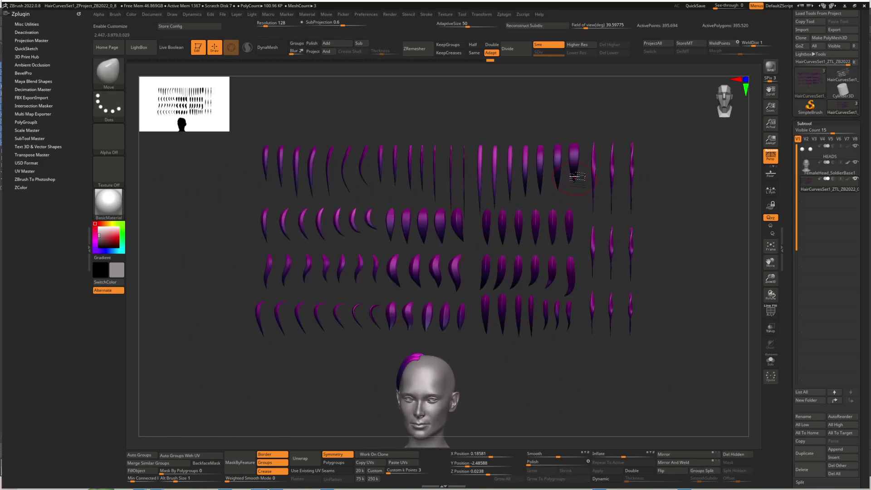
left_click(575, 159, "ctrl+shift")
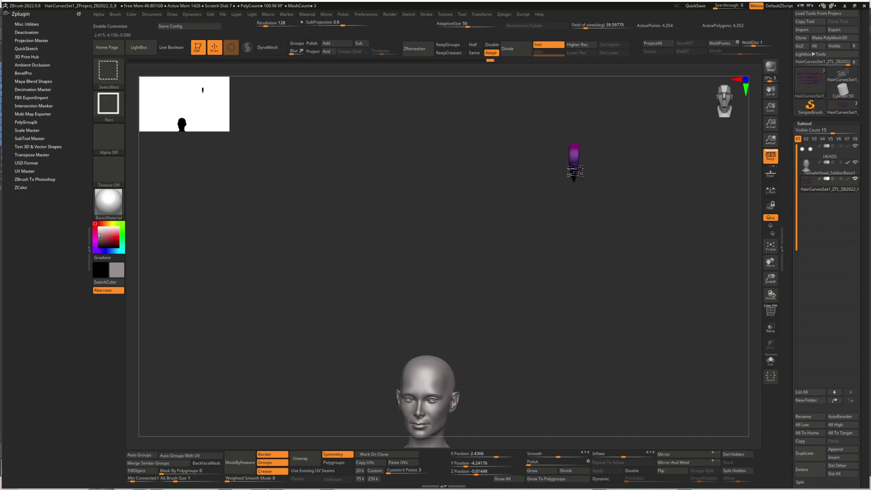
left_click(573, 215, "ctrl+shift")
left_click(575, 198, "ctrl+shift")
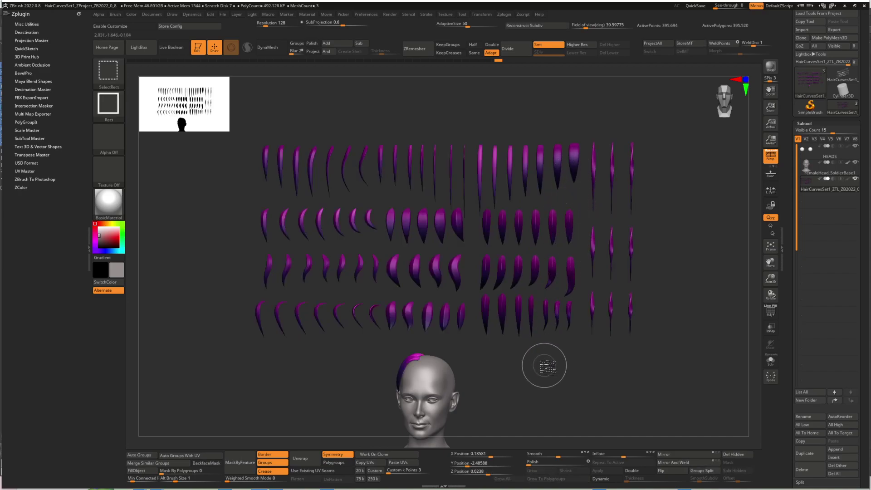
Isolate the strands fitted on the head, and bring the rest of the hair set back into view.
left_click(418, 360, "ctrl+shift")
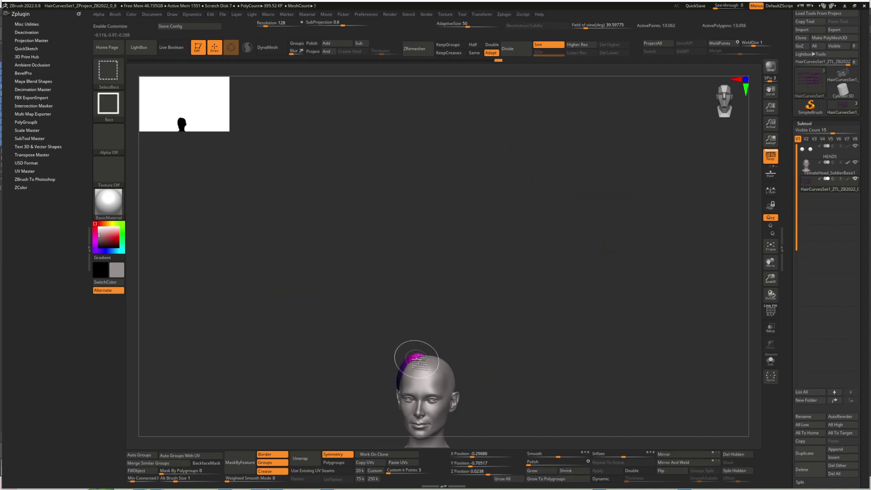
mouse_move(568, 338)
left_mouse_down()
mouse_move(546, 334)
mouse_move(521, 306)
mouse_move(552, 339)
mouse_move(561, 319)
mouse_move(531, 344)
mouse_move(535, 302)
mouse_move(528, 345)
left_mouse_up()
left_click(526, 348, "ctrl+shift")
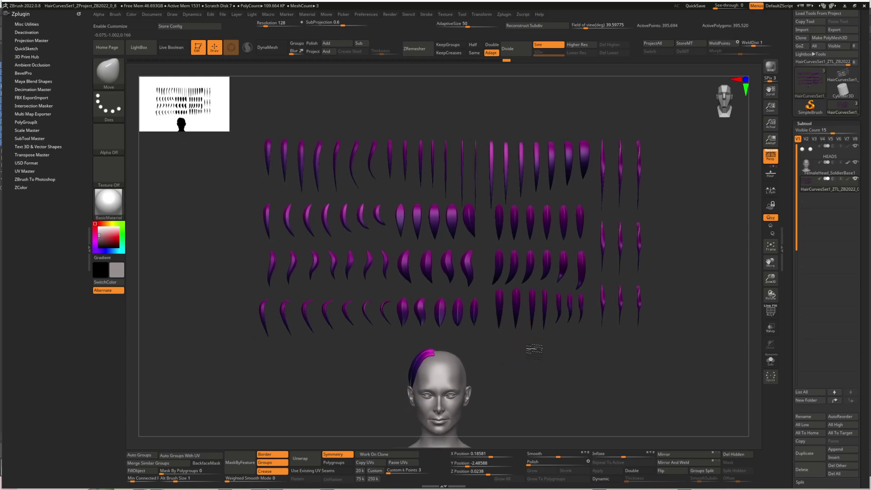
left_click_drag(577, 181, 570, 215)
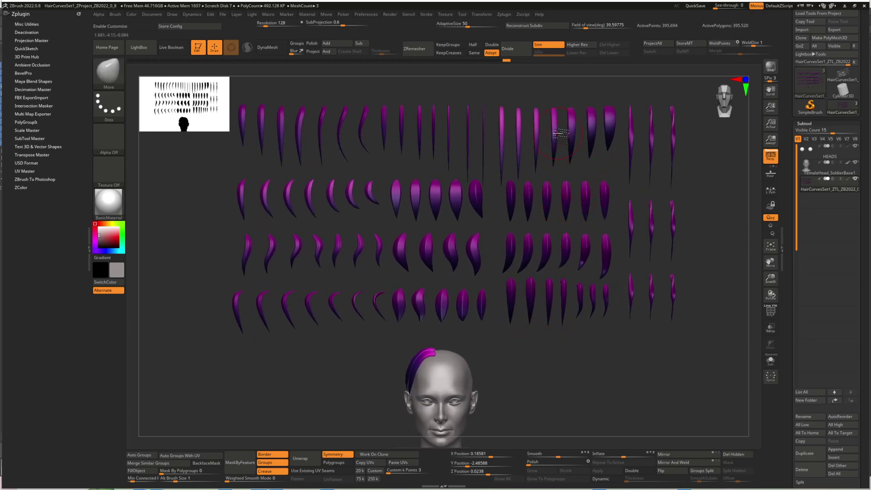
key("ctrl+shift")
mouse_move(555, 134)
left_mouse_down()
mouse_move(539, 164)
mouse_move(538, 207)
mouse_move(479, 208)
left_mouse_up()
mouse_move(663, 175)
right_mouse_down("ctrl")
mouse_move(611, 189)
mouse_move(534, 178)
right_mouse_up("ctrl")
left_click_drag(534, 178, 507, 158)
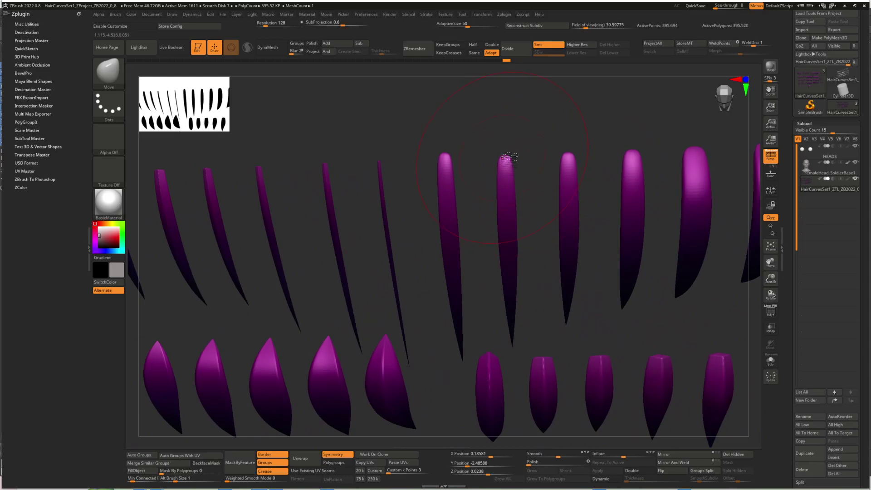
mouse_move(512, 164)
right_mouse_down()
mouse_move(483, 206)
mouse_move(451, 201)
mouse_move(443, 219)
mouse_move(432, 196)
mouse_move(456, 244)
mouse_move(559, 243)
mouse_move(462, 268)
mouse_move(503, 272)
mouse_move(488, 273)
mouse_move(451, 321)
mouse_move(459, 321)
mouse_move(444, 322)
mouse_move(453, 331)
mouse_move(536, 292)
mouse_move(466, 291)
mouse_move(461, 275)
mouse_move(486, 296)
mouse_move(449, 271)
mouse_move(457, 268)
right_mouse_up()
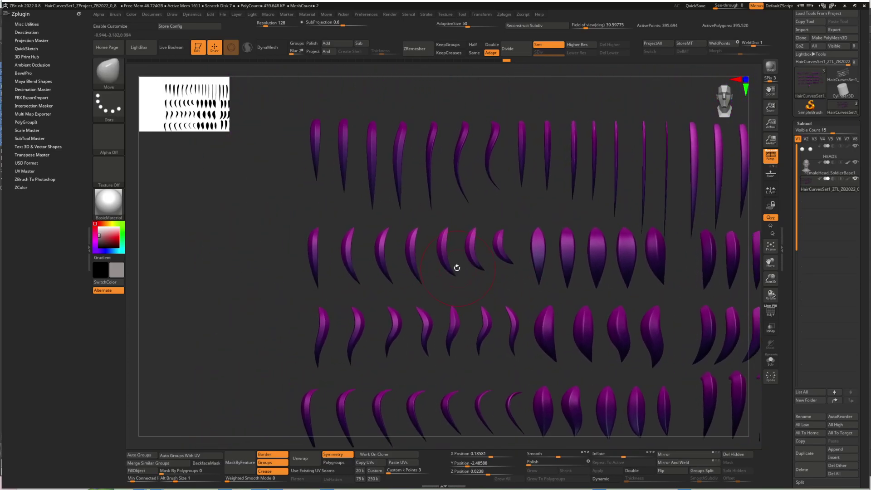
Isolate the third curved strand in the second row and unhide the set with the other row strands masked.
mouse_move(387, 249)
right_mouse_down()
mouse_move(404, 270)
mouse_move(383, 256)
mouse_move(377, 272)
mouse_move(387, 302)
right_mouse_up()
left_click(381, 256, "ctrl+shift")
mouse_move(386, 302)
right_mouse_down("alt")
mouse_move(428, 280)
mouse_move(426, 236)
right_mouse_up("alt")
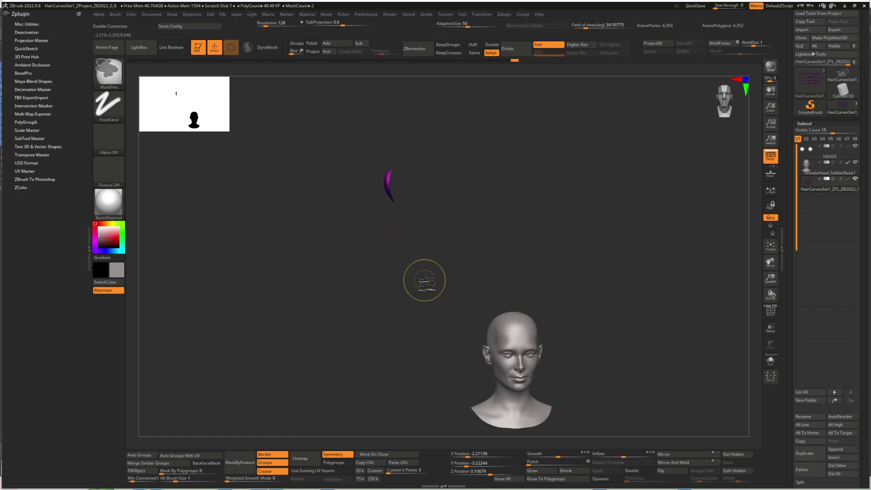
left_click(424, 284, "ctrl+shift")
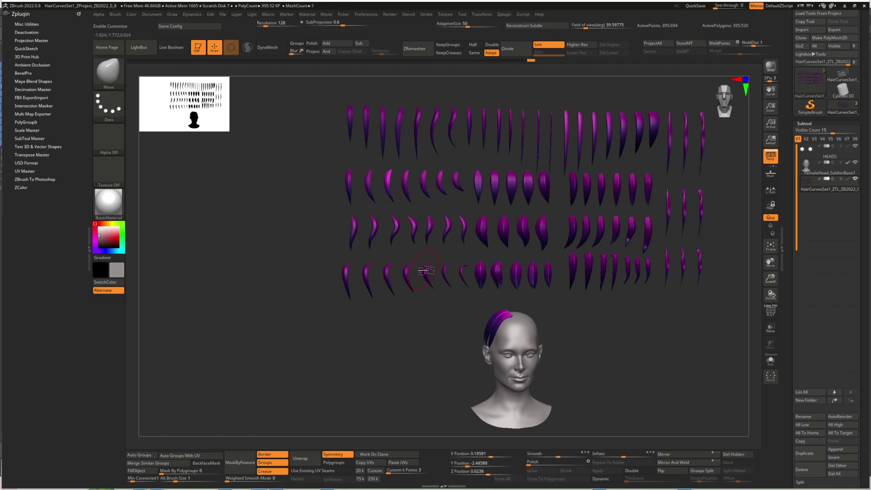
Mask the strands on the head, center the transform gizmo on the unmasked second-row strand and reset the gizmo's orientation.
key("r")
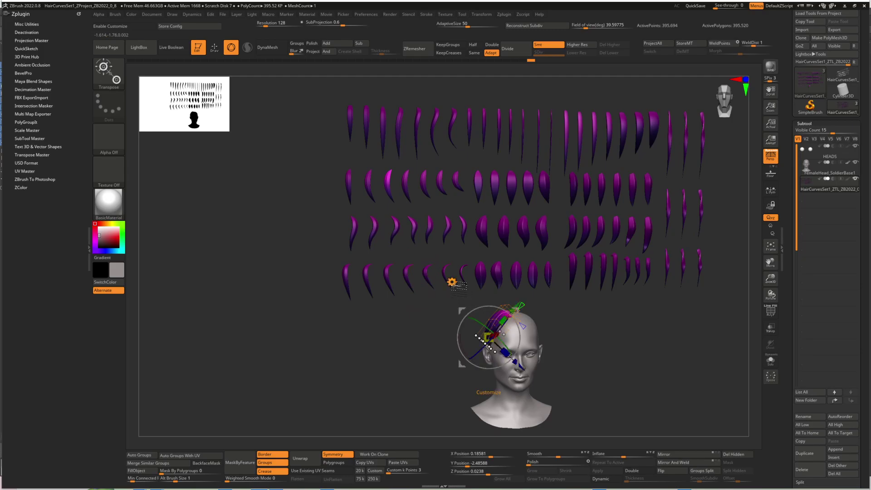
left_click(453, 282)
left_click(580, 284)
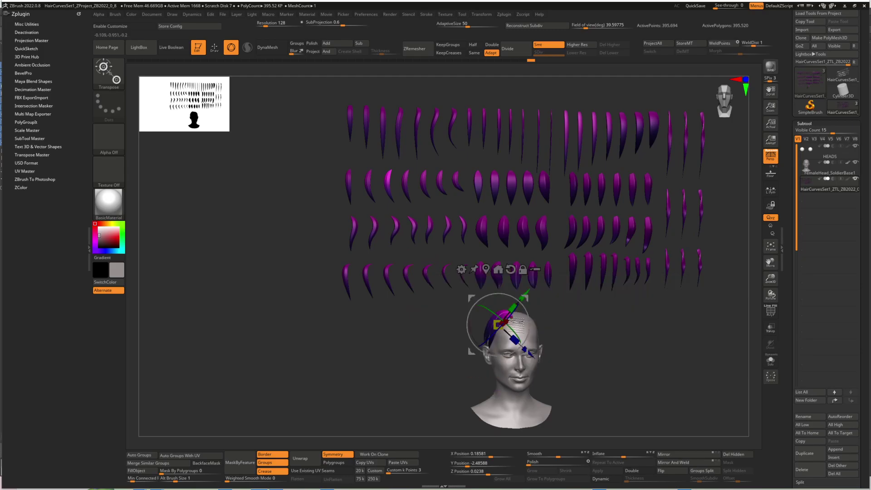
left_click(489, 273)
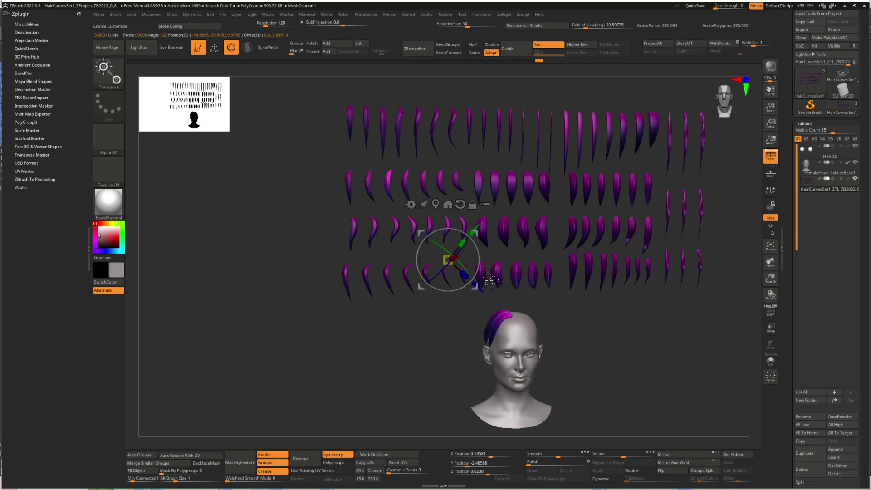
key("q")
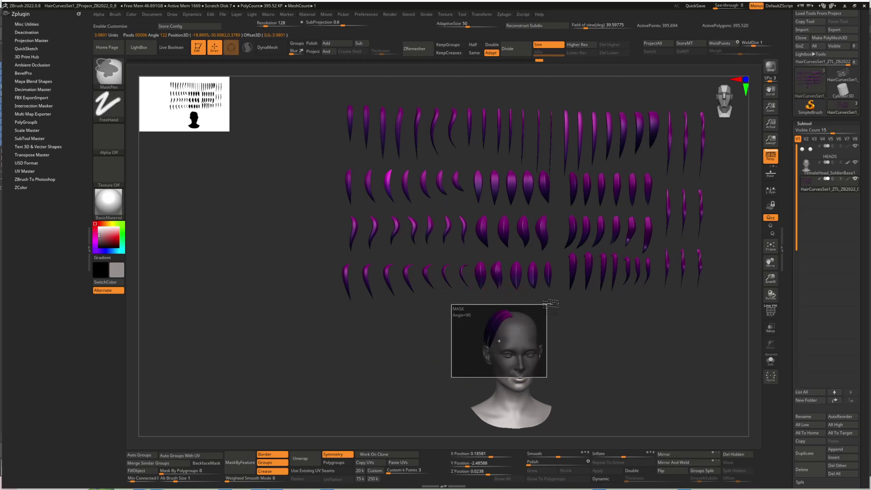
key("w")
left_click(435, 203)
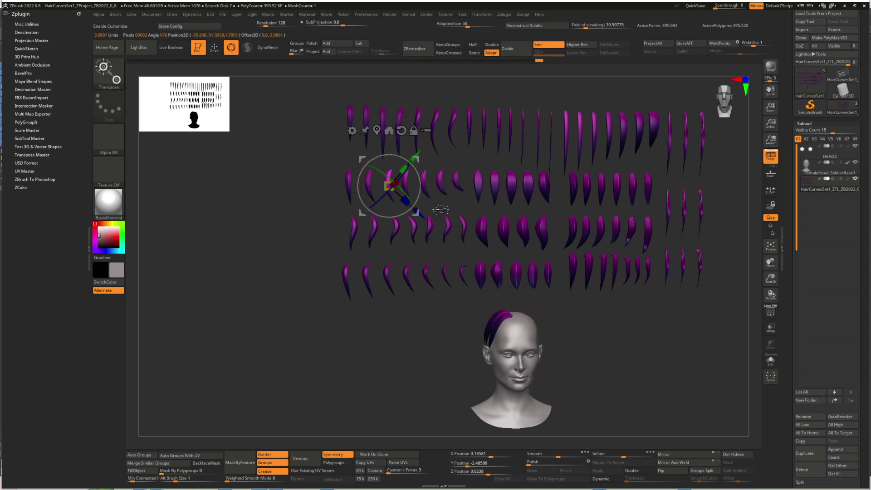
left_click(401, 132)
left_click(413, 130)
Duplicate the unmasked curved strand onto the side of the head and angle the copy across the fitted strands.
left_click_drag(417, 162, 510, 308, "ctrl")
right_click_drag(510, 307, 582, 307)
left_click_drag(509, 312, 538, 344)
right_click_drag(538, 343, 526, 315)
left_click_drag(495, 285, 490, 286)
right_click_drag(498, 310, 448, 360, "ctrl")
key("q")
Open the Texture Map settings of the hair set.
scroll(790, 317, "down", 5)
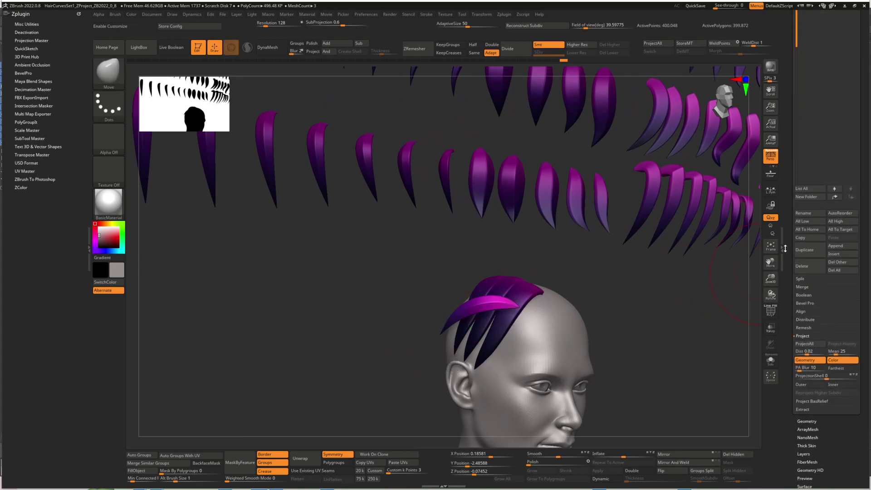
scroll(802, 439, "down", 2)
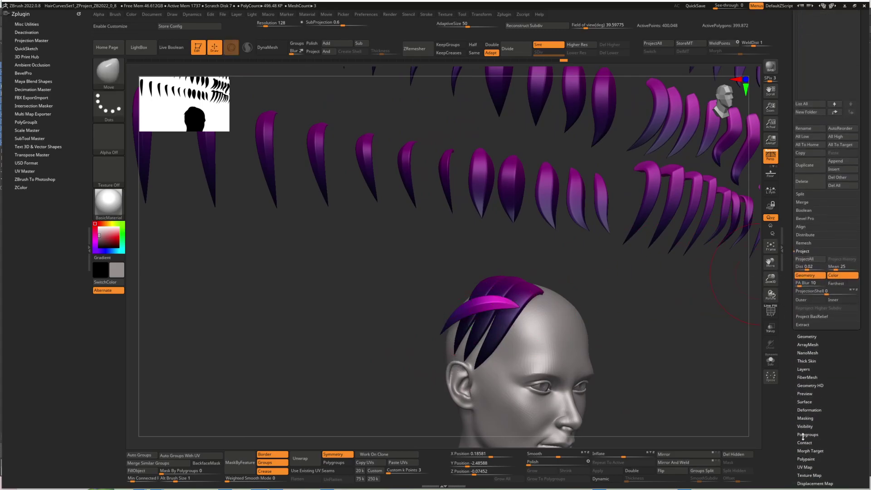
scroll(795, 463, "down", 1)
left_click(806, 456)
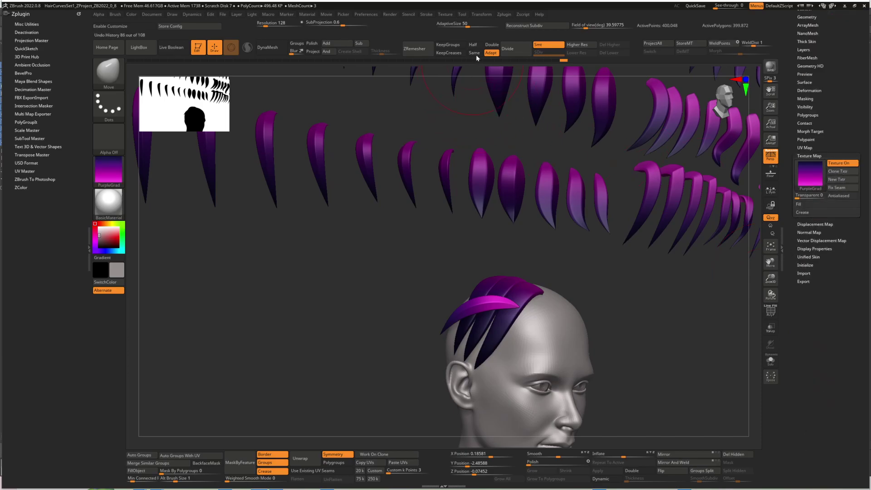
Flip the PurpleGrad texture vertically and apply it as the texture map of the hair set.
left_click(444, 15)
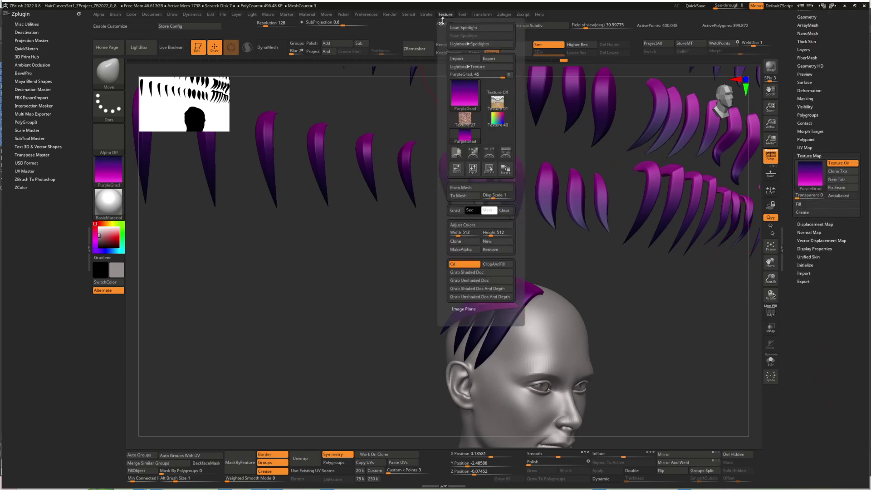
left_click(490, 169)
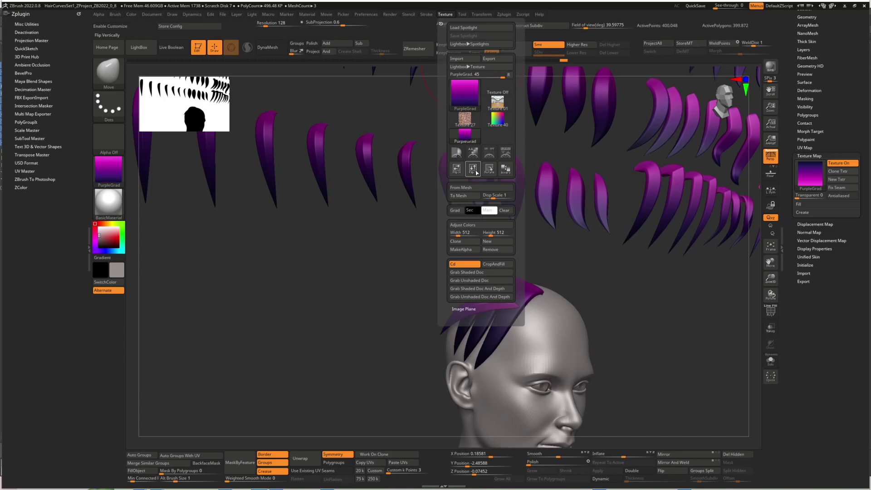
left_click(817, 186)
left_click(645, 271)
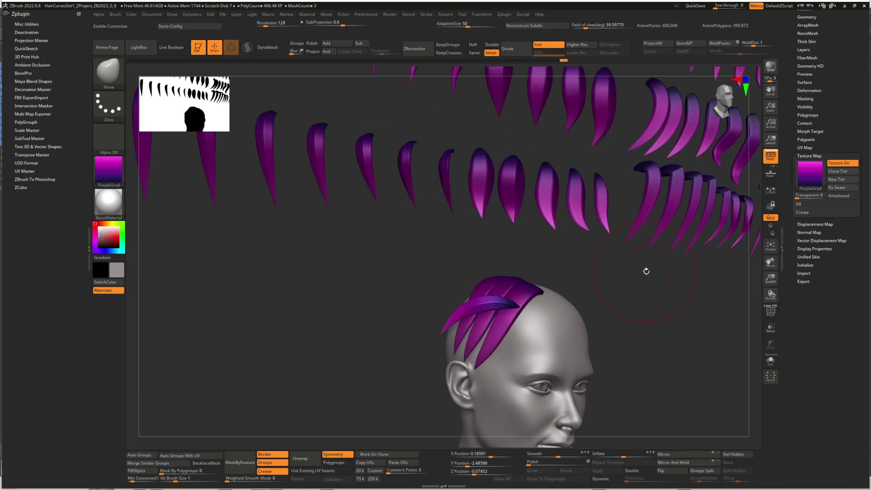
Move the crossing strand against the side of the head and rotate it with the transform gizmo to follow the scalp.
left_click_drag(578, 248, 653, 217)
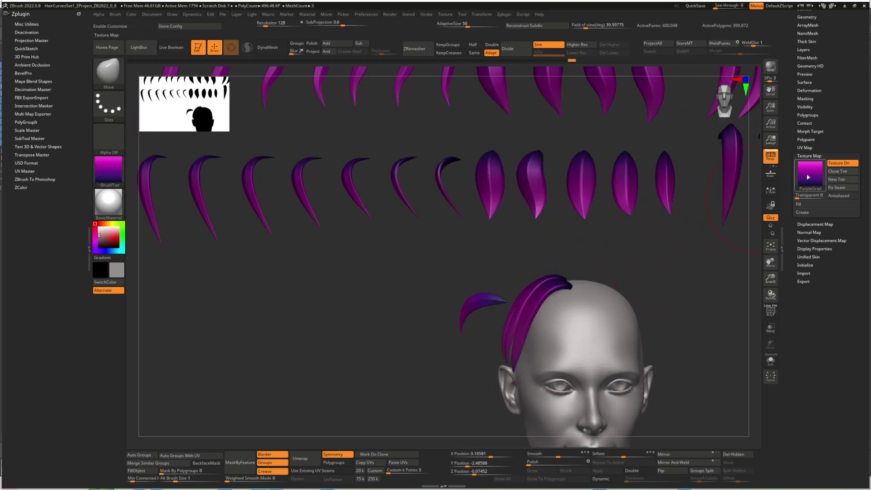
left_click_drag(481, 277, 526, 268)
left_click_drag(447, 309, 500, 306)
key("w")
right_click_drag(511, 309, 428, 313)
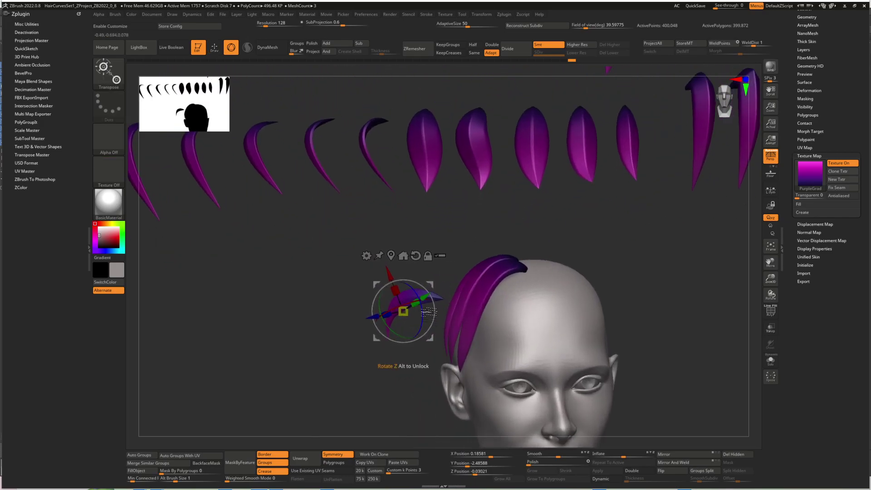
left_click_drag(415, 304, 476, 290)
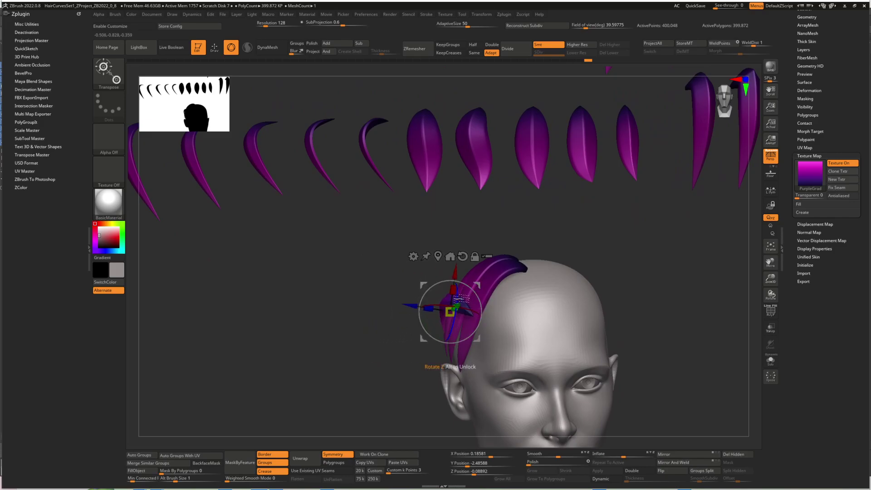
left_click_drag(461, 310, 459, 312)
Fine-tune the crossing strand's angle and position so it lies above the ear, close to the fitted strands.
right_click_drag(458, 312, 525, 271)
left_click_drag(519, 268, 473, 289)
right_click_drag(475, 305, 467, 320, "ctrl")
mouse_move(439, 339)
left_mouse_down()
mouse_move(447, 333)
mouse_move(438, 339)
left_mouse_up()
right_click_drag(439, 340, 460, 322)
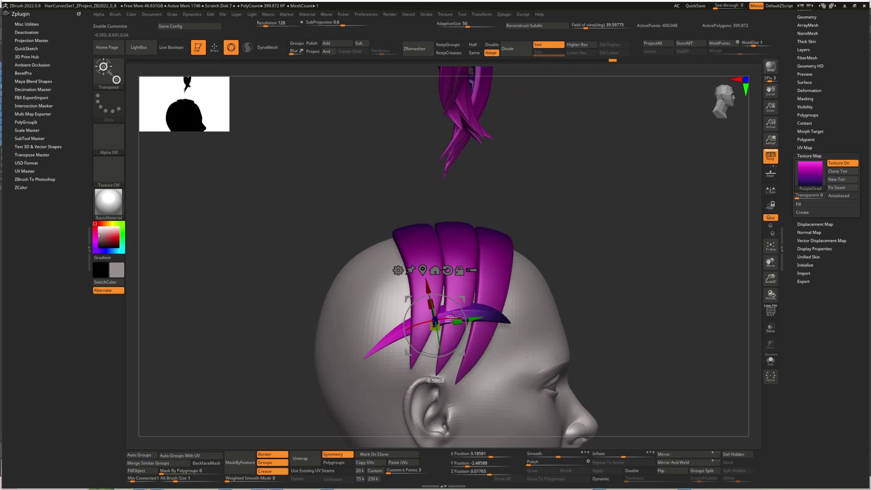
right_click_drag(457, 322, 501, 318)
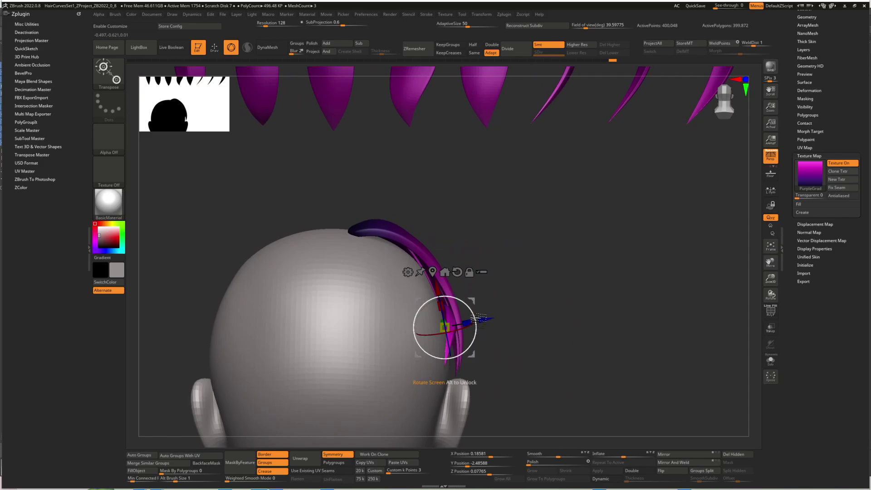
Tuck the front of the crossing strand under the fitted strands with the Move brush.
key("q")
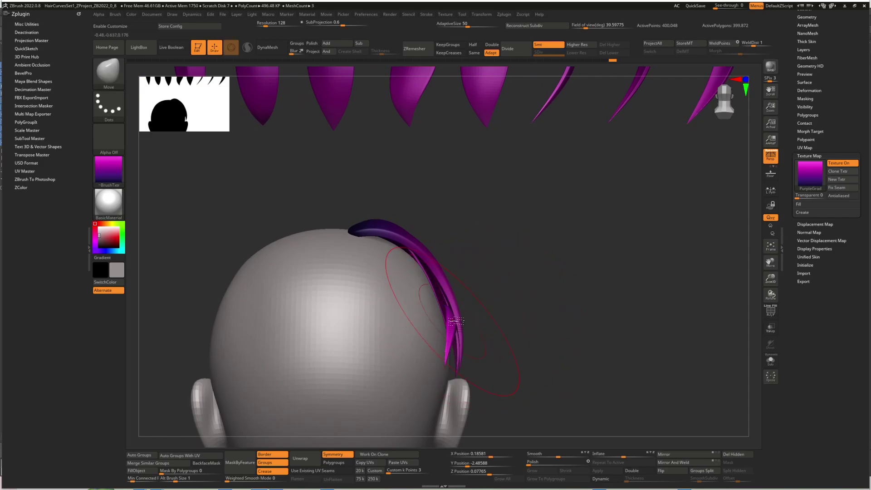
right_click_drag(455, 355, 404, 347)
left_click_drag(559, 314, 548, 319)
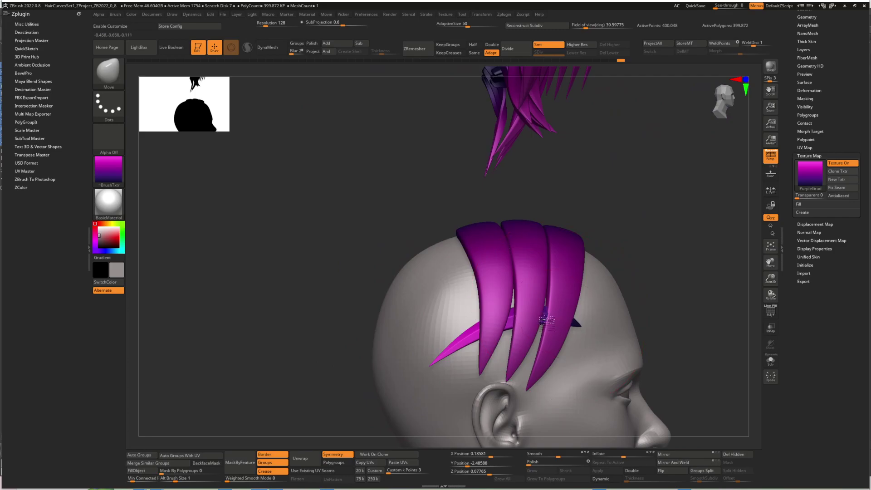
right_click_drag(546, 317, 442, 339)
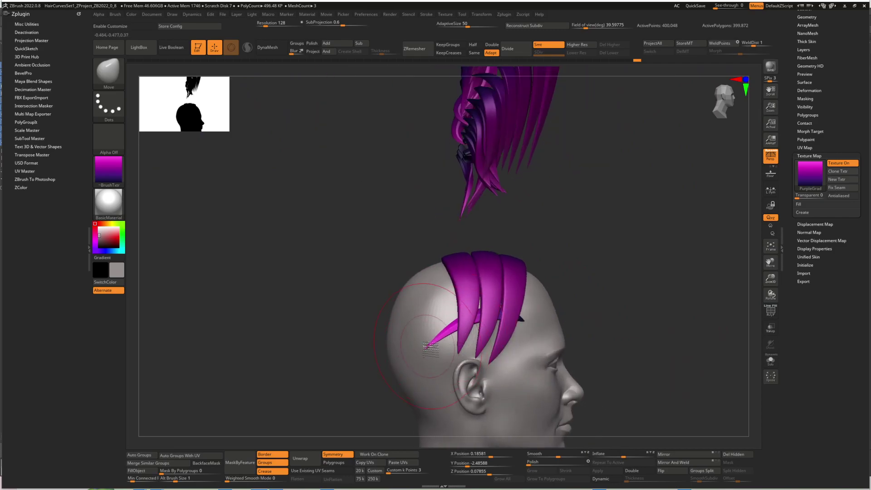
Pull the crossing strand's tip down behind the ear with a resized SnakeHook brush and fit it to the head.
key("b")
key("s")
key("h")
left_click(448, 356)
key("space")
left_click(463, 378)
key("space")
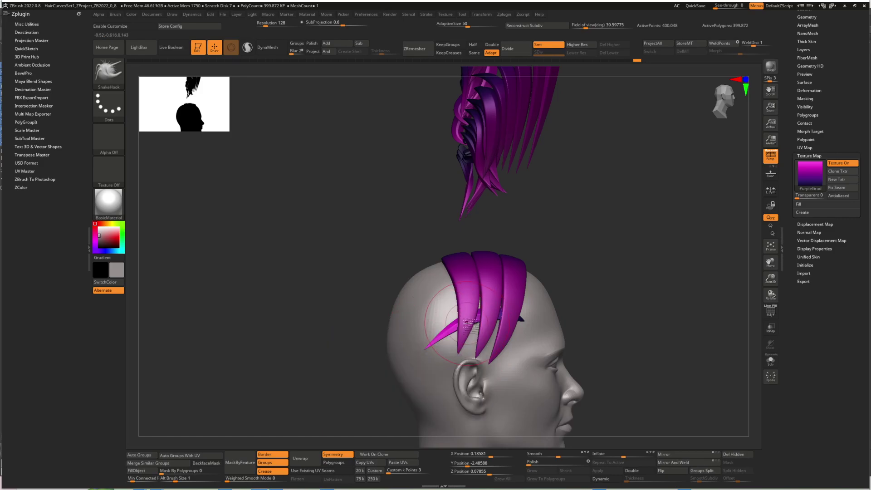
mouse_move(431, 348)
right_mouse_down()
mouse_move(418, 348)
mouse_move(445, 350)
mouse_move(430, 336)
right_mouse_up()
right_click_drag(423, 366, 407, 338)
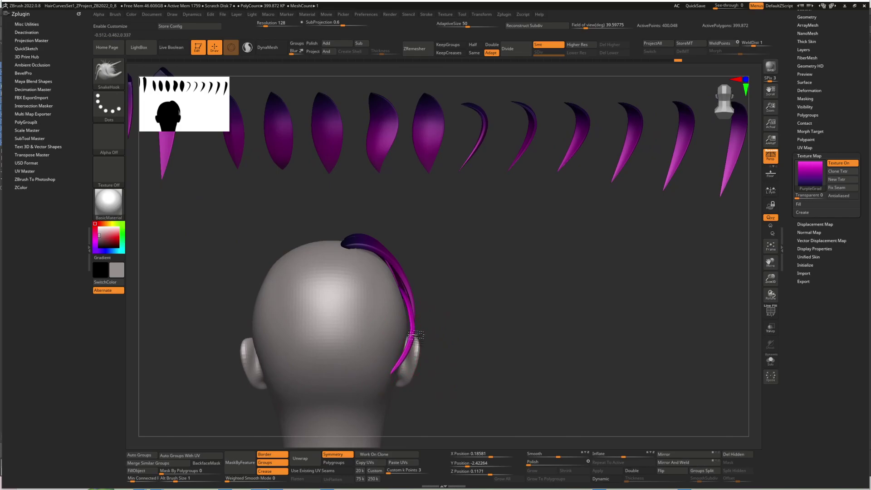
mouse_move(413, 336)
right_mouse_down()
mouse_move(411, 312)
mouse_move(425, 350)
mouse_move(420, 388)
mouse_move(400, 359)
mouse_move(481, 311)
mouse_move(467, 292)
mouse_move(447, 291)
mouse_move(557, 256)
mouse_move(525, 222)
mouse_move(576, 267)
mouse_move(599, 226)
mouse_move(592, 188)
right_mouse_up()
mouse_move(640, 202)
right_mouse_down()
mouse_move(550, 250)
mouse_move(482, 243)
mouse_move(464, 224)
mouse_move(488, 345)
mouse_move(462, 324)
right_mouse_up()
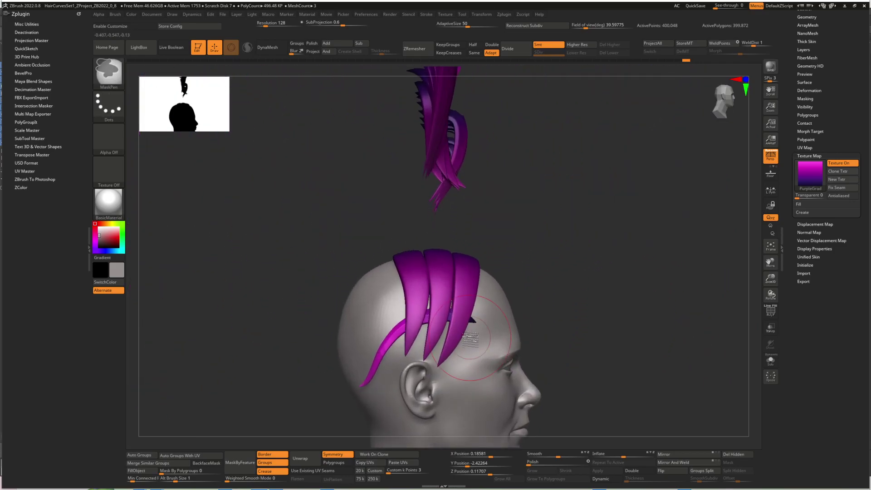
Duplicate the crossing strand just below itself and rotate the copy to follow the side of the head.
key("r")
left_click_drag(416, 287, 421, 300, "ctrl")
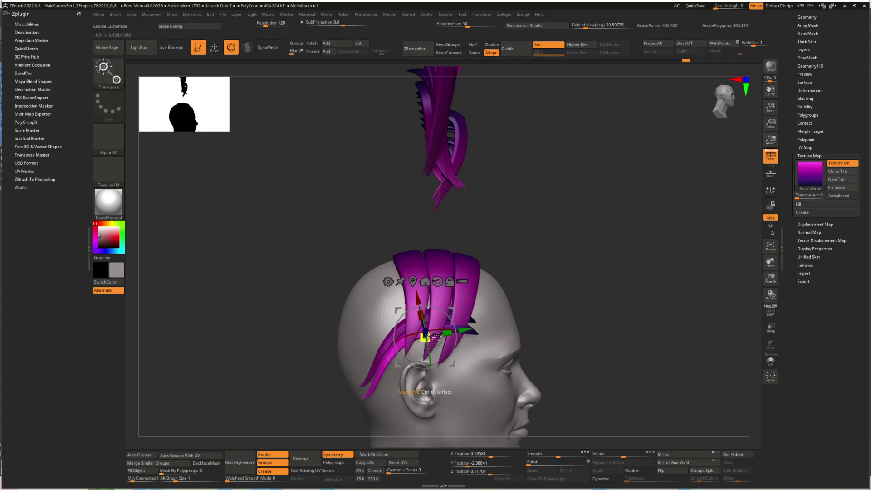
left_click_drag(425, 336, 423, 335)
right_click_drag(450, 311, 479, 325)
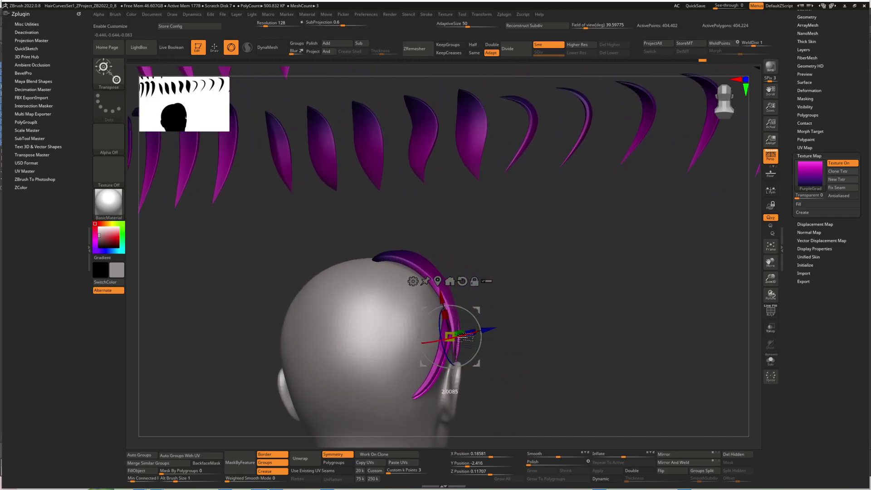
right_click_drag(468, 337, 431, 338)
Reshape the duplicated side strand with a resized Move brush so it sits beneath the fitted strands.
key("q")
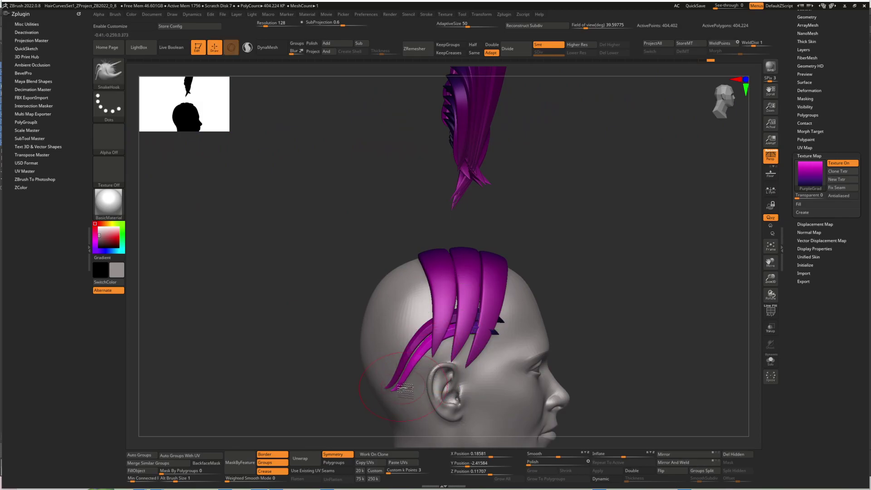
key("space")
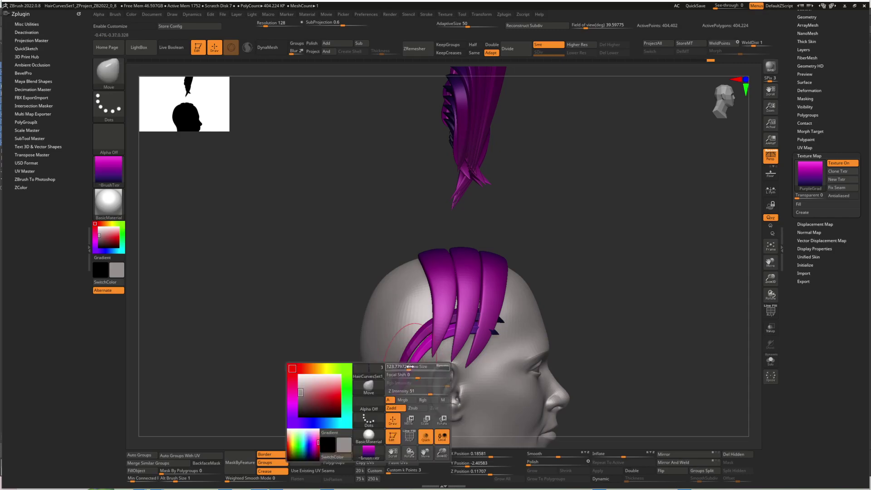
mouse_move(477, 334)
right_mouse_down()
mouse_move(443, 330)
mouse_move(487, 317)
mouse_move(480, 305)
mouse_move(506, 306)
mouse_move(474, 351)
mouse_move(463, 343)
right_mouse_up()
key("space")
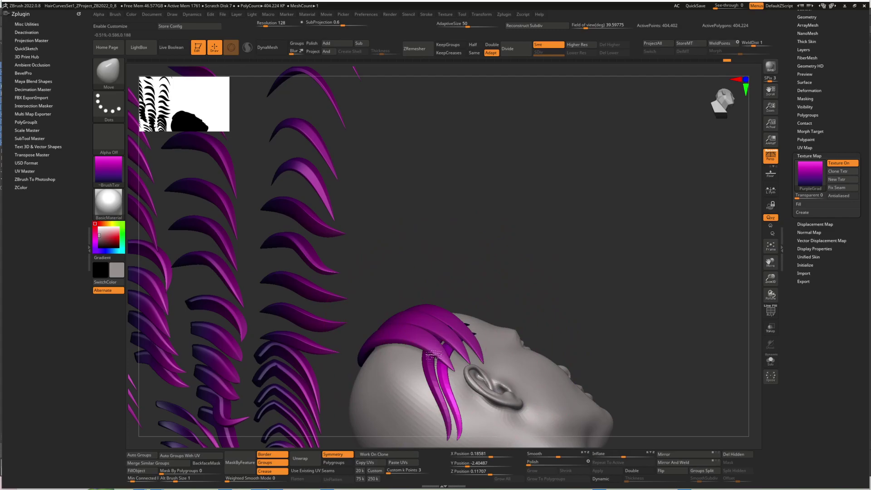
right_click_drag(470, 325, 470, 308, "ctrl")
mouse_move(471, 308)
right_mouse_down()
mouse_move(488, 322)
mouse_move(470, 349)
mouse_move(466, 320)
right_mouse_up()
Duplicate the side strand again above the ear and adjust the new copy's position and rotation.
key("w")
left_click_drag(457, 280, 456, 292, "ctrl")
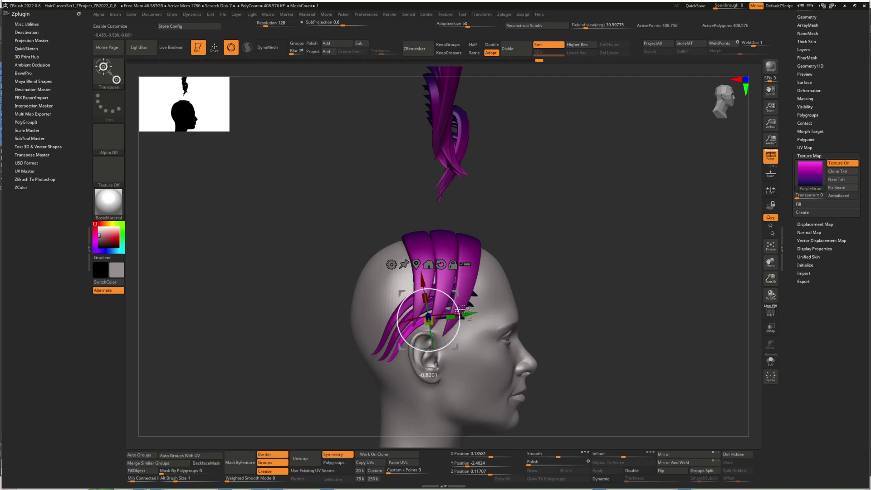
left_click_drag(428, 318, 430, 318)
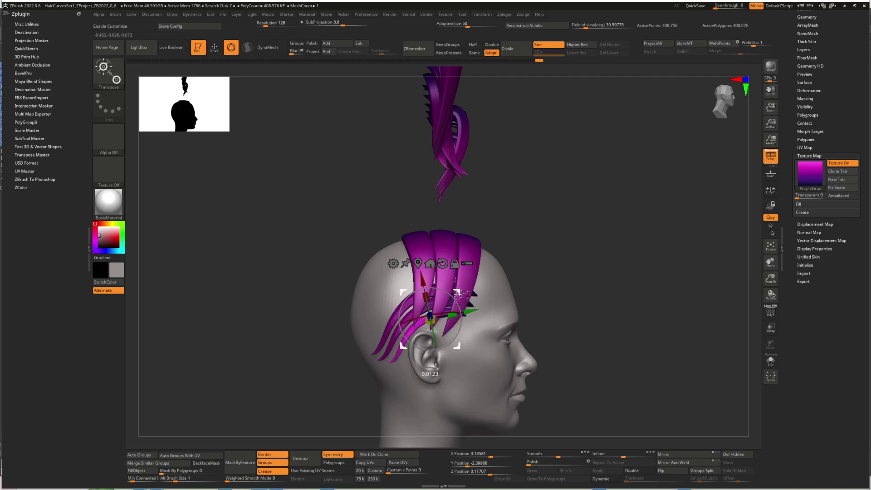
Adjust the newest side strand against the back of the head with the Move brush and undo one stroke.
key("q")
right_click_drag(430, 335, 507, 331)
mouse_move(414, 336)
right_mouse_down()
mouse_move(432, 311)
mouse_move(432, 325)
mouse_move(414, 333)
right_mouse_up()
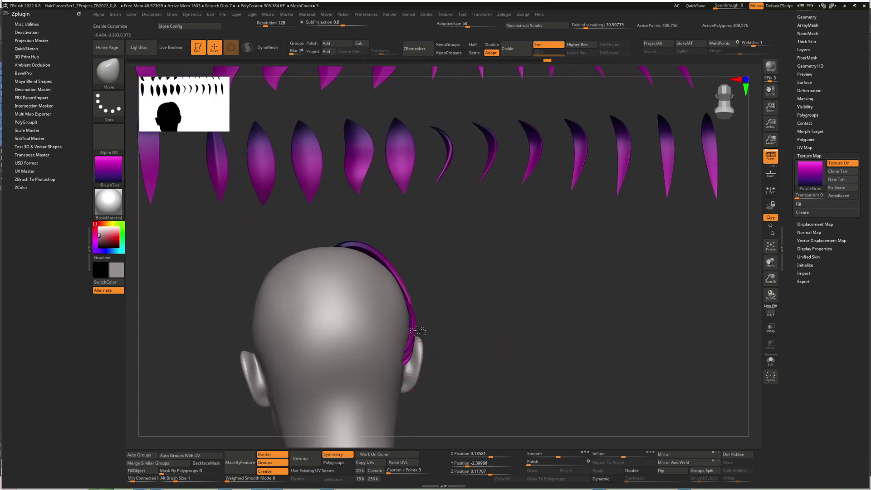
key("ctrl+z")
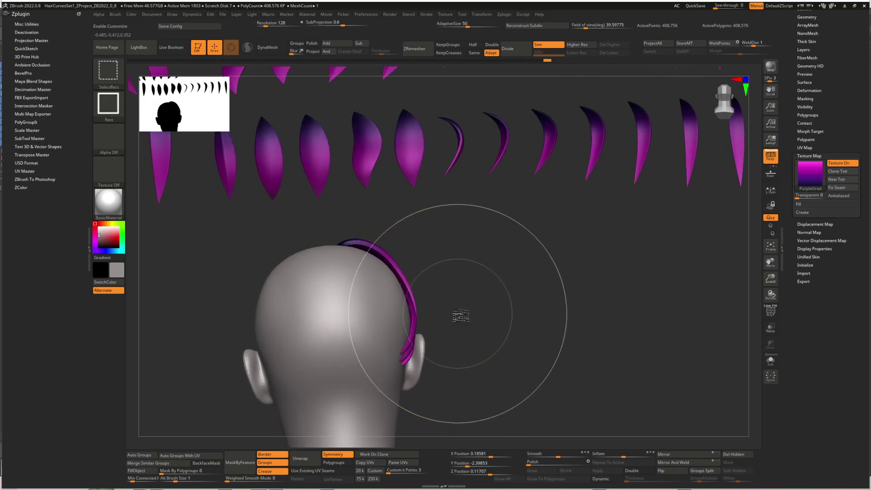
mouse_move(423, 324)
right_mouse_down()
mouse_move(415, 330)
mouse_move(430, 322)
right_mouse_up()
Isolate the side strands, give each its own polygroup with Auto Groups and isolate the uppermost one.
left_click(415, 330, "ctrl+shift")
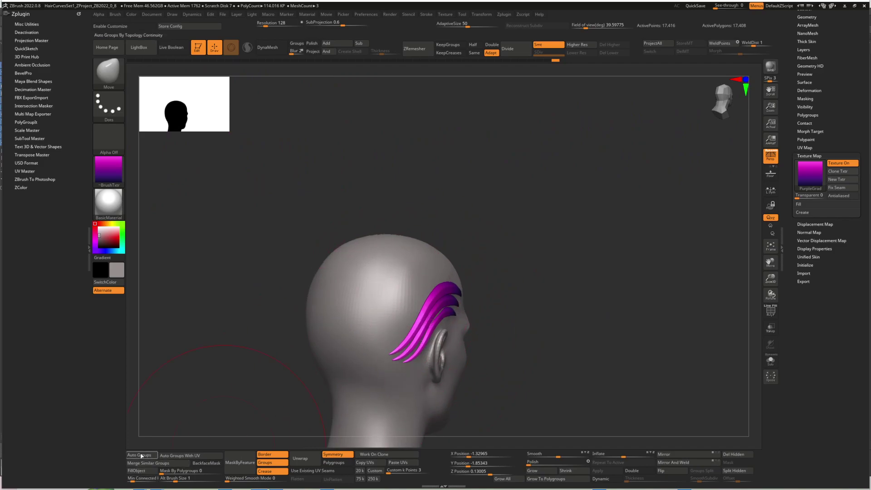
left_click(437, 294, "ctrl+shift")
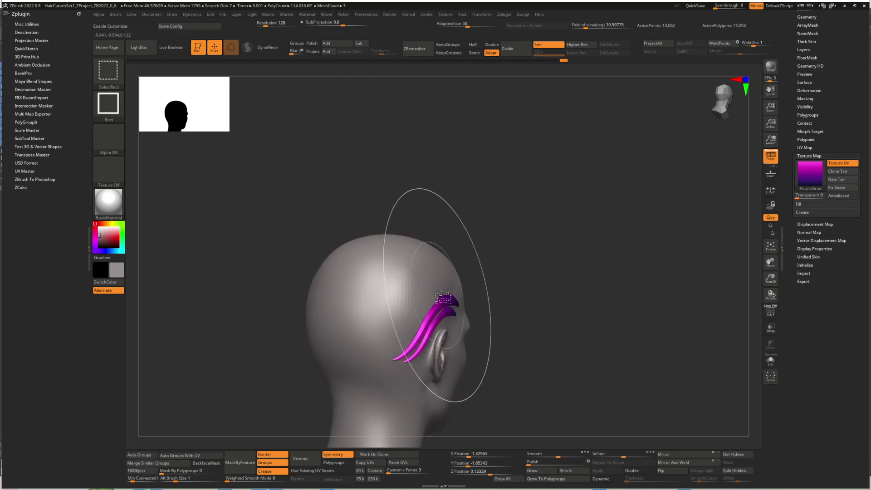
left_click(505, 271, "ctrl+shift")
left_click(416, 320, "ctrl+shift")
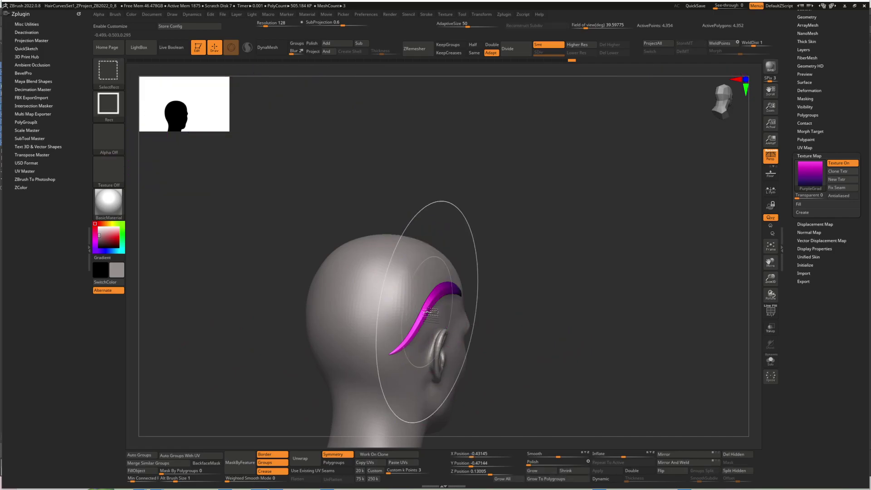
Push the isolated uppermost side strand closer to the head with the Move brush.
right_click_drag(468, 310, 522, 314)
right_click_drag(458, 343, 457, 333, "alt")
key("space")
left_click_drag(457, 332, 447, 333)
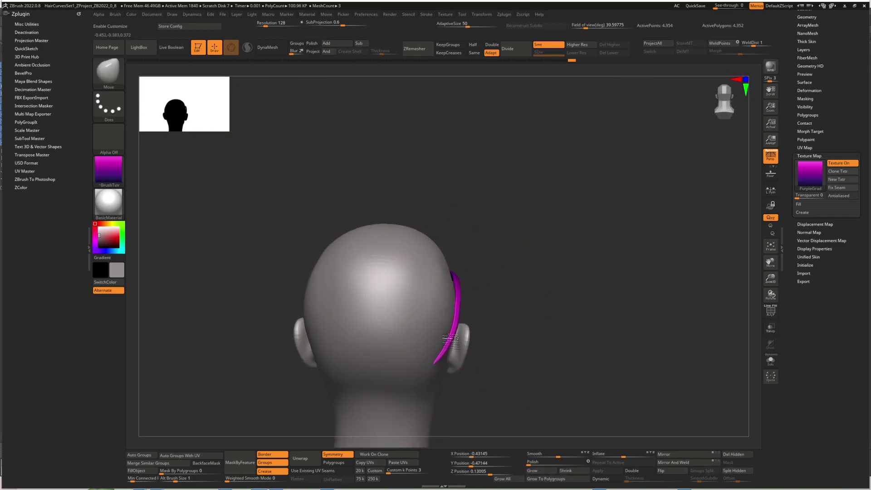
Mask the isolated strand, unhide the whole hair set and invert the mask.
key("ctrl")
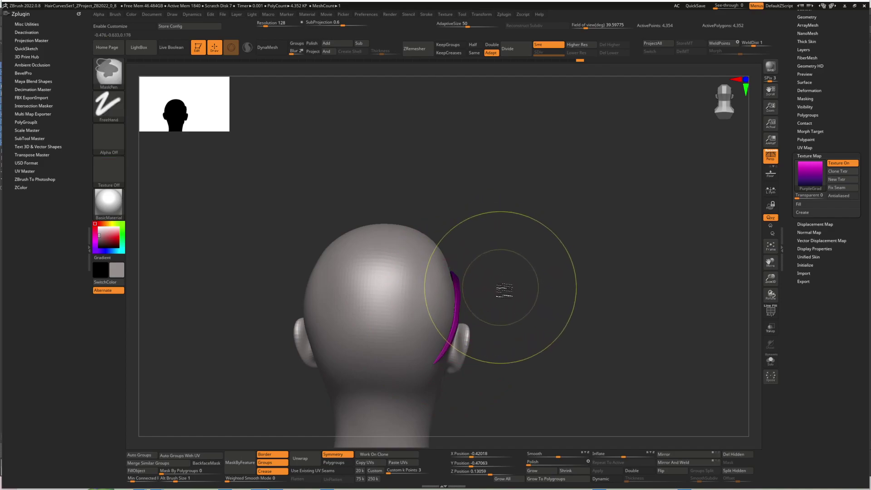
right_click_drag(496, 274, 473, 276)
left_click(532, 259, "ctrl+shift")
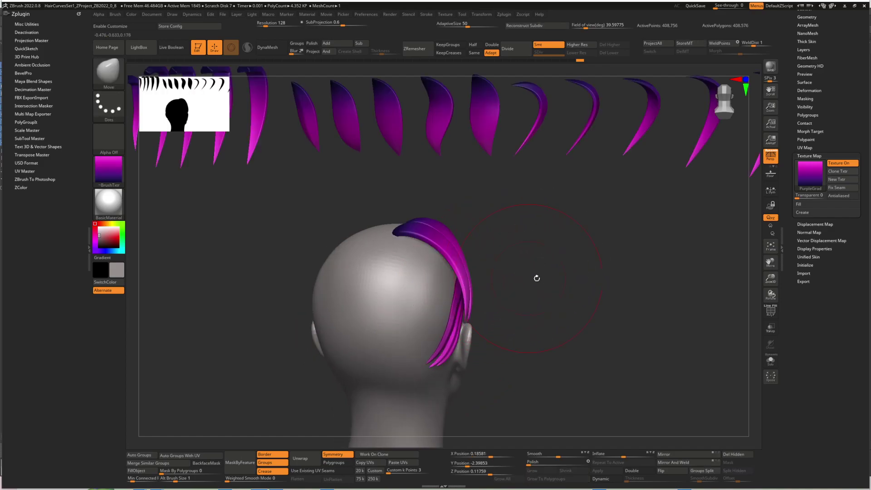
left_click(542, 252, "ctrl")
Refine the unmasked side strand behind the ear with the Move brush and clear the mask.
right_click_drag(429, 303, 464, 307)
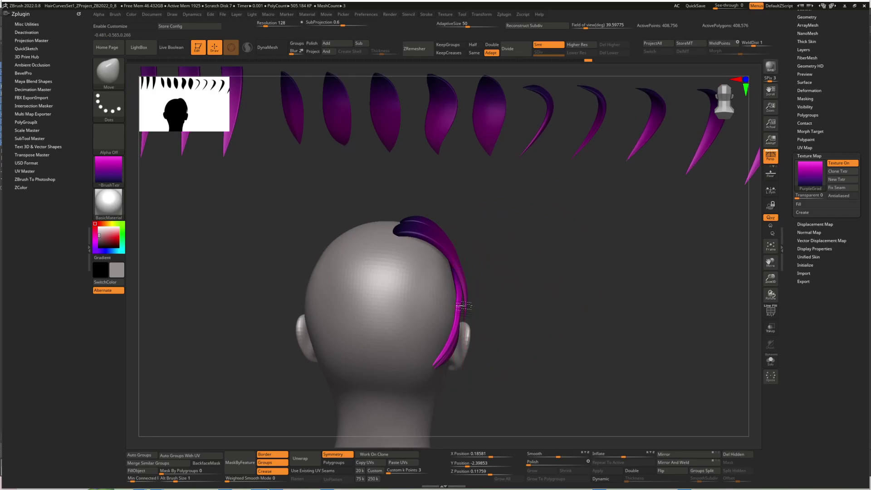
right_click_drag(446, 346, 400, 340)
right_click(389, 376)
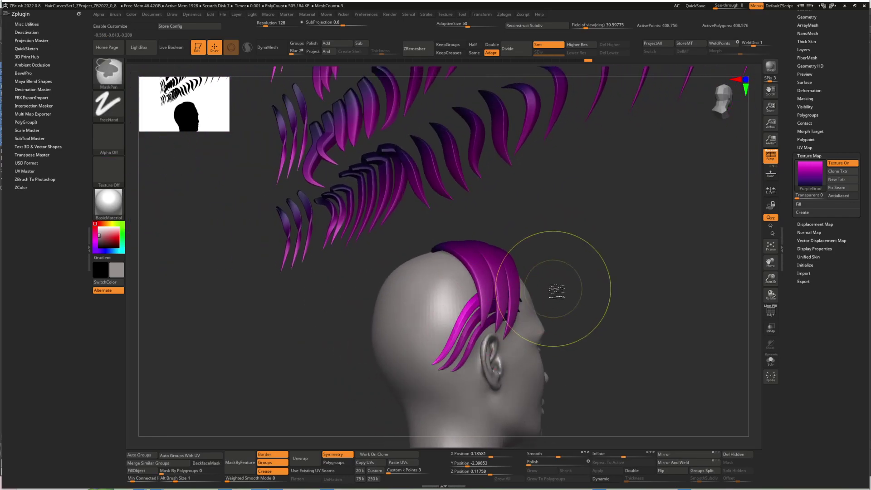
left_click_drag(556, 291, 568, 284, "ctrl")
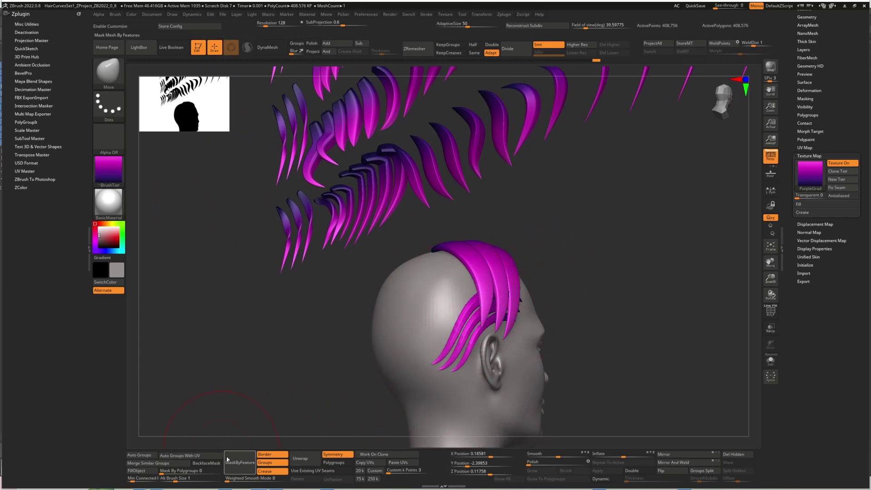
Set Mask By Polygroups to 100 and fit the side strands to the back of the head with the Move brush.
left_click_drag(168, 471, 239, 468)
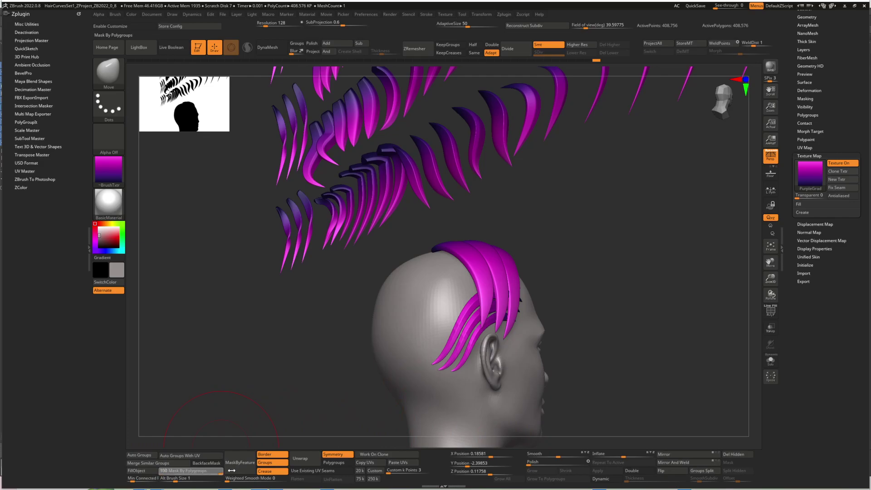
right_click_drag(504, 322, 559, 325)
right_click(428, 371)
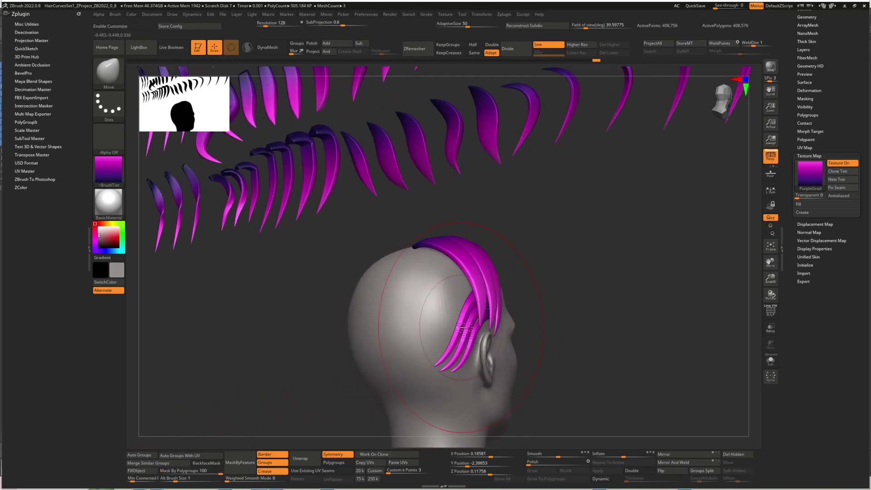
right_click_drag(463, 329, 463, 313)
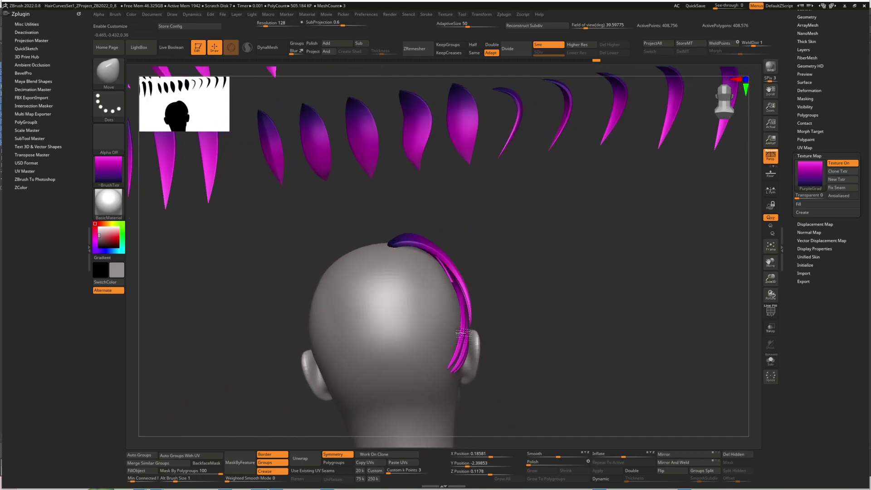
Adjust the Move brush's Draw Size for refining the side strands behind the ear.
key("space")
left_click_drag(464, 309, 453, 310)
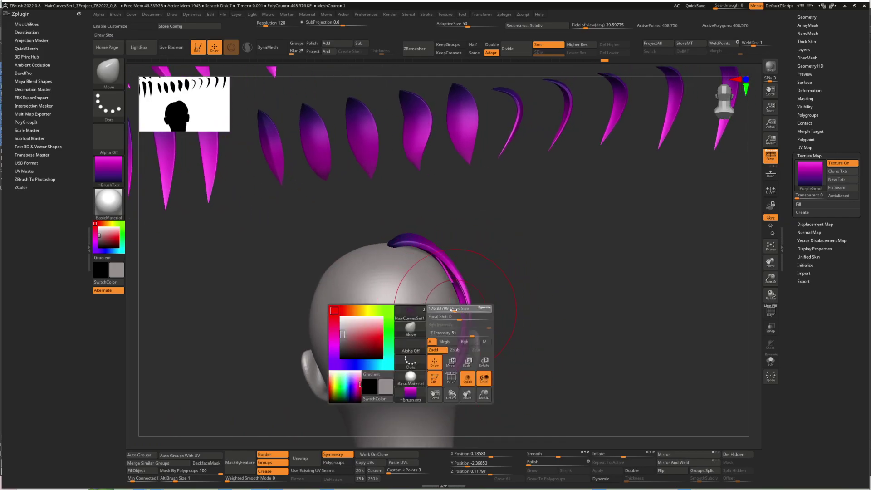
right_click_drag(461, 292, 458, 312)
right_click_drag(498, 289, 408, 267, "ctrl")
right_click_drag(510, 220, 439, 309, "alt")
right_click_drag(484, 271, 466, 288, "alt")
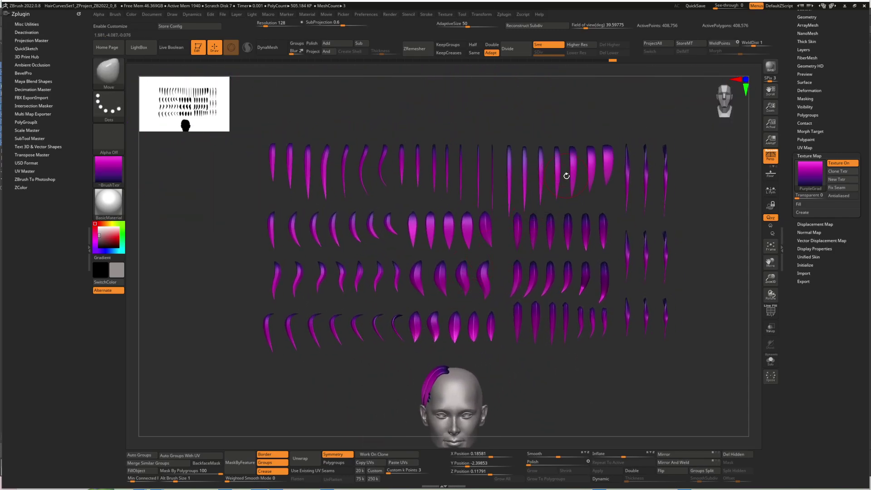
key("r")
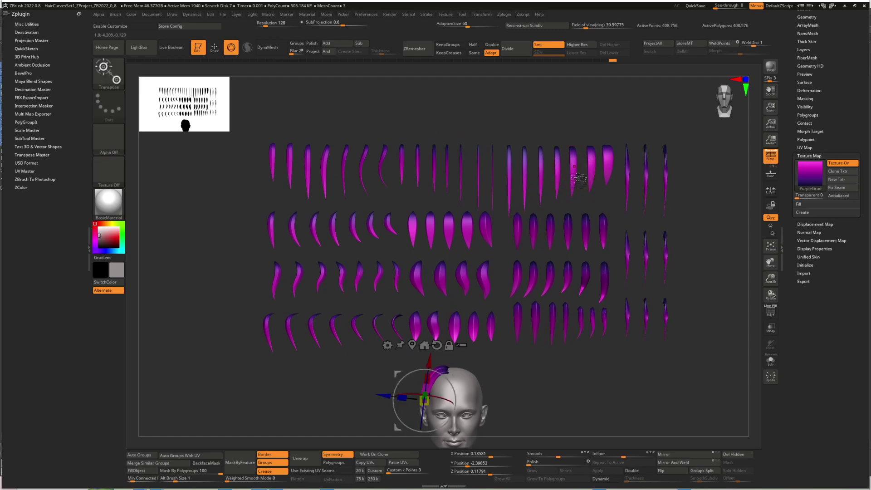
left_click(573, 170, "alt")
left_click_drag(573, 132, 572, 183, "ctrl")
key("ctrl+z")
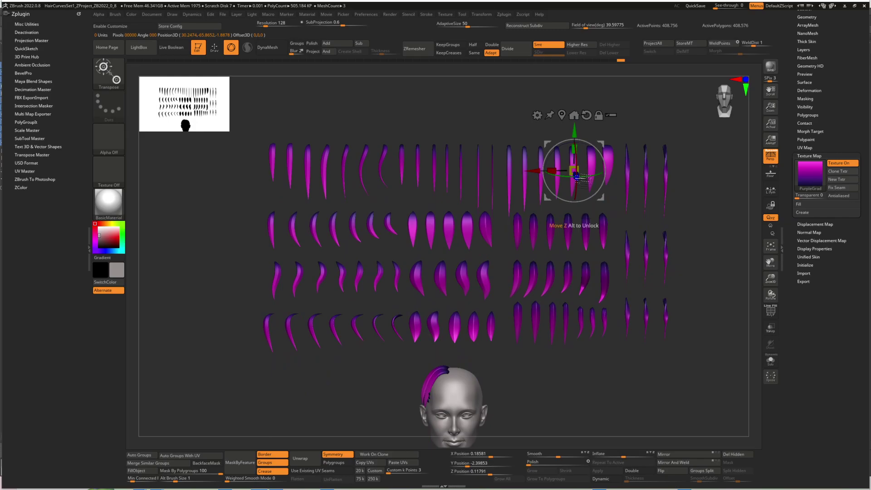
left_click(576, 175, "ctrl+shift")
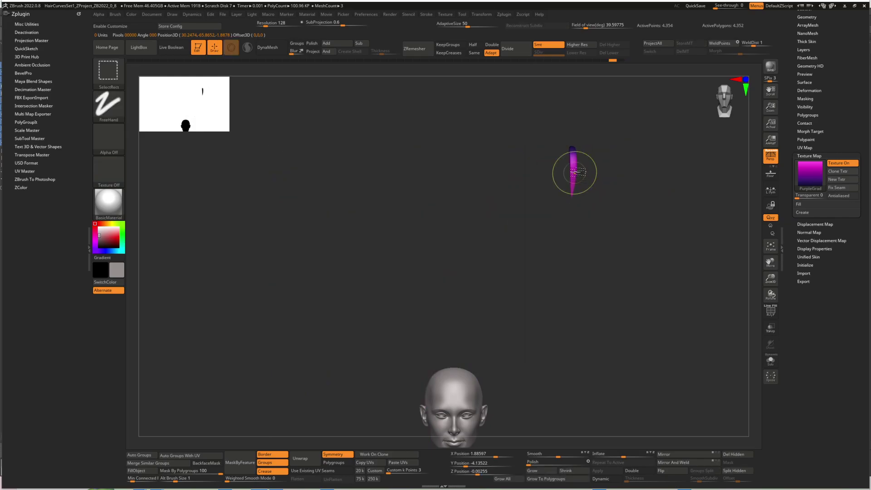
left_click(575, 133)
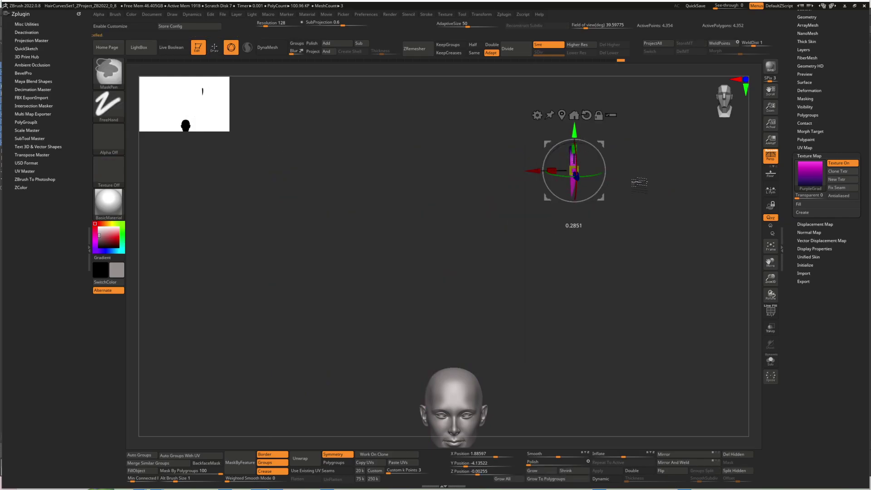
left_click(635, 176, "ctrl+shift")
Mask the whole hair set except the first leaf-shaped strand of the second row and ready the gizmo for it.
key("q")
mouse_move(485, 356)
left_mouse_down()
mouse_move(486, 317)
mouse_move(507, 327)
mouse_move(483, 336)
left_mouse_up()
mouse_move(442, 177)
left_mouse_down("ctrl+shift")
mouse_move(462, 232)
mouse_move(461, 212)
mouse_move(446, 184)
mouse_move(458, 229)
mouse_move(468, 231)
left_mouse_up("ctrl+shift")
key("w")
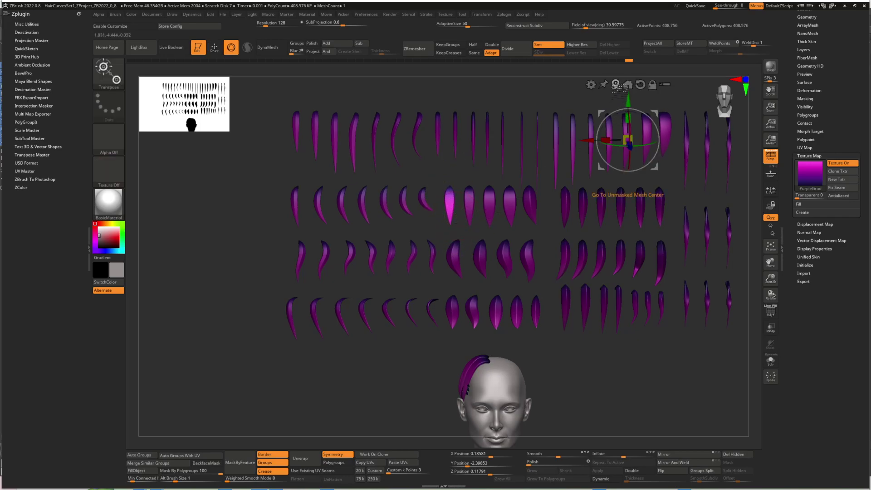
Duplicate the unmasked leaf-shaped strand onto the head and rotate and move it over the existing side strands.
left_click_drag(475, 178, 476, 339, "ctrl")
right_click_drag(478, 339, 451, 318)
left_click_drag(451, 310, 525, 325)
right_click_drag(525, 325, 488, 331)
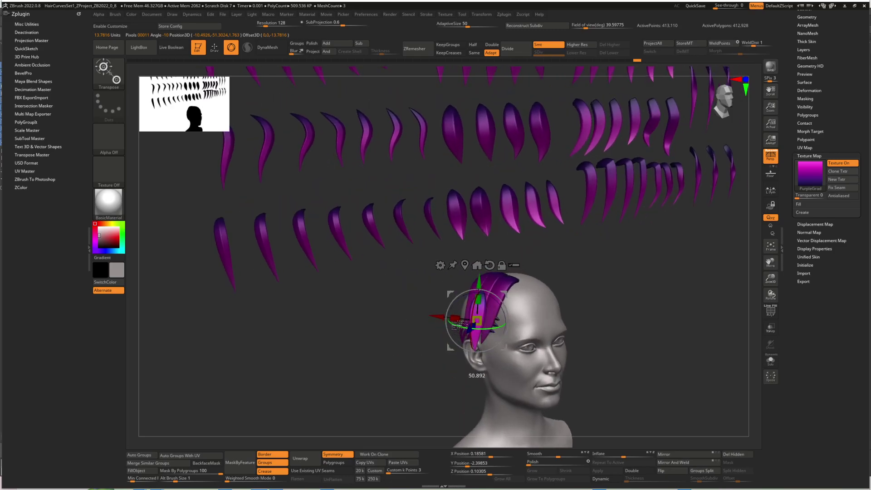
right_click_drag(486, 299, 495, 318)
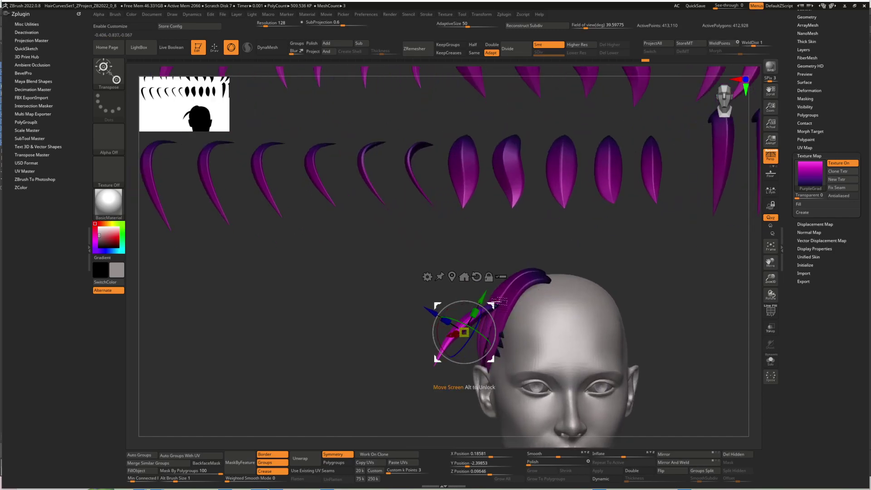
left_click_drag(527, 274, 544, 260)
right_click_drag(526, 273, 564, 286)
Bend the duplicated strand toward the crown with the Move brush and regroup the hair with Auto Groups.
mouse_move(546, 323)
right_mouse_down("alt")
mouse_move(477, 304)
mouse_move(522, 298)
mouse_move(503, 300)
right_mouse_up("alt")
key("q")
left_click_drag(501, 298, 460, 301)
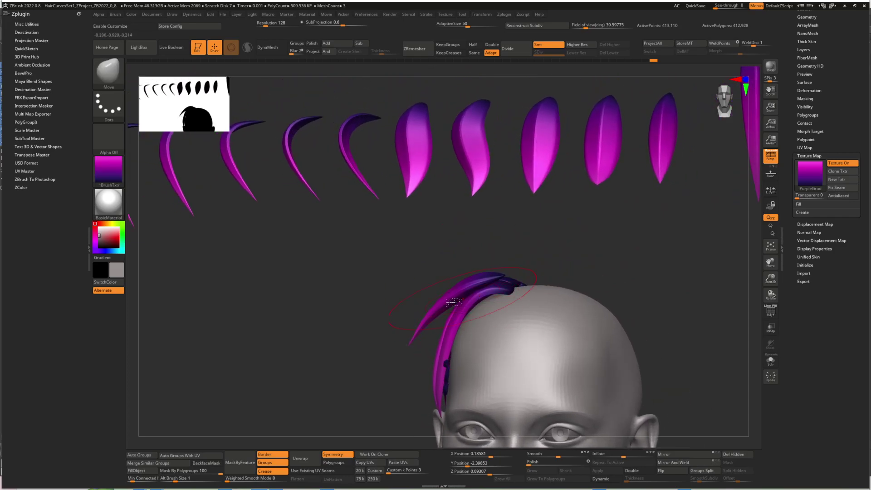
left_click(143, 455)
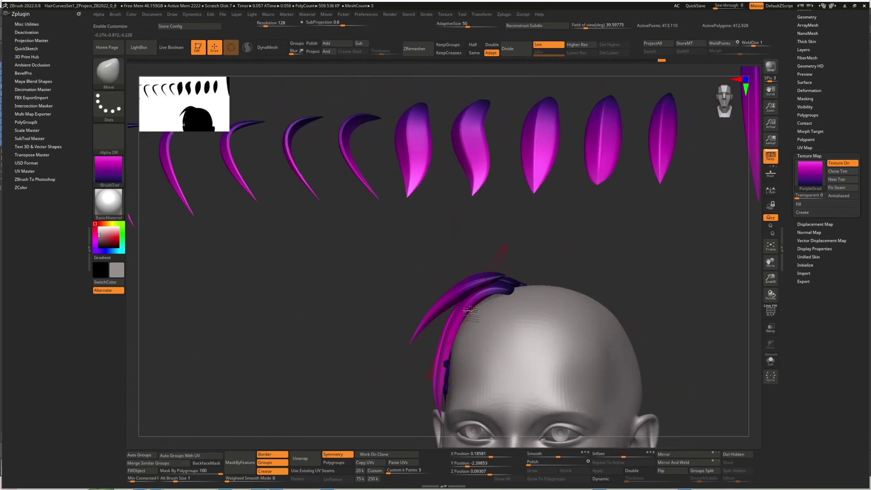
key("space")
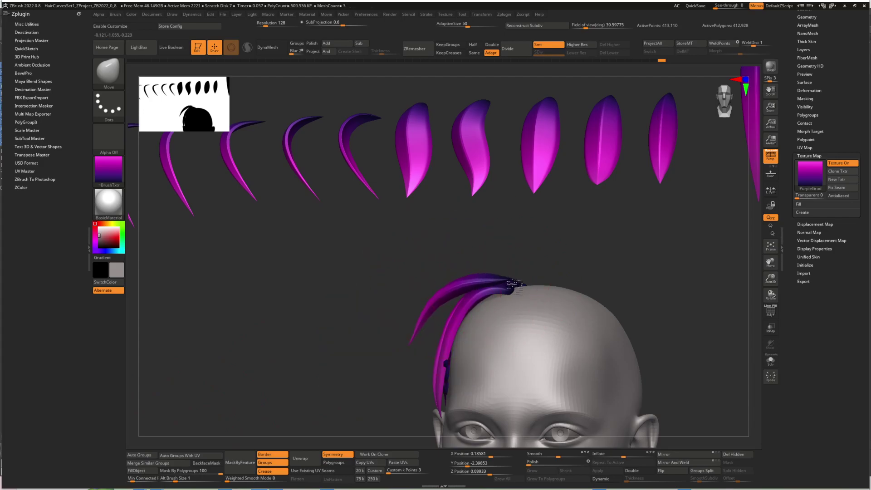
left_click_drag(515, 282, 490, 310)
Try Deformer Soft on the new strand, isolating the strand to check it and unhiding the hair set.
key("r")
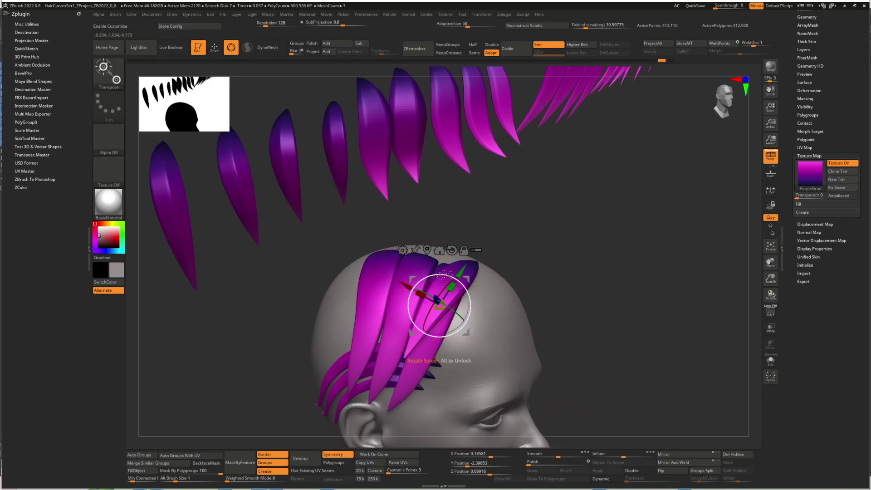
left_click(403, 251)
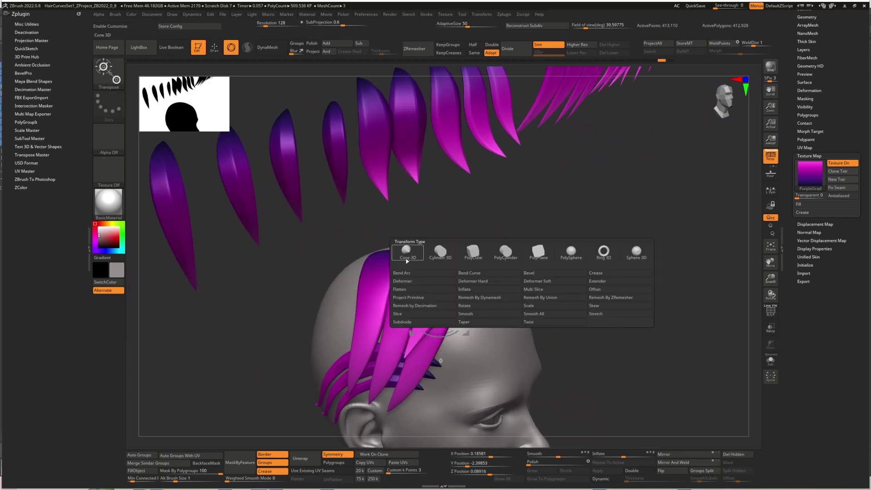
left_click(537, 281)
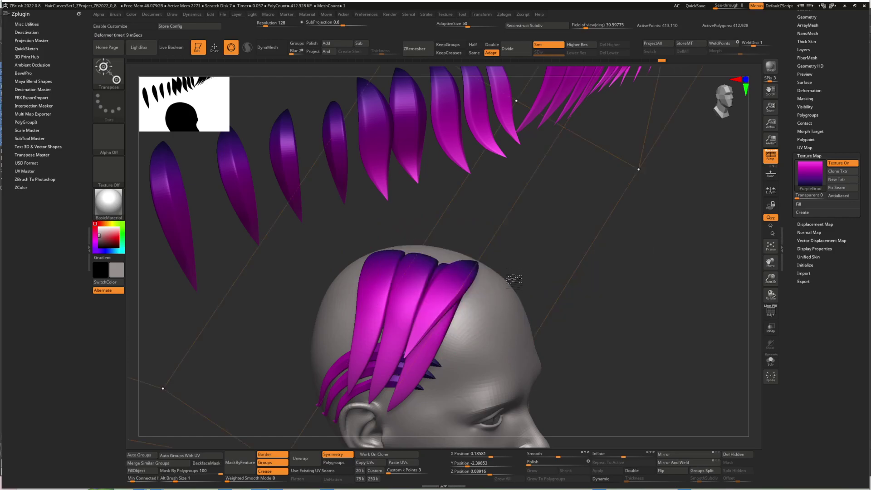
key("q")
left_click(429, 272, "ctrl+shift")
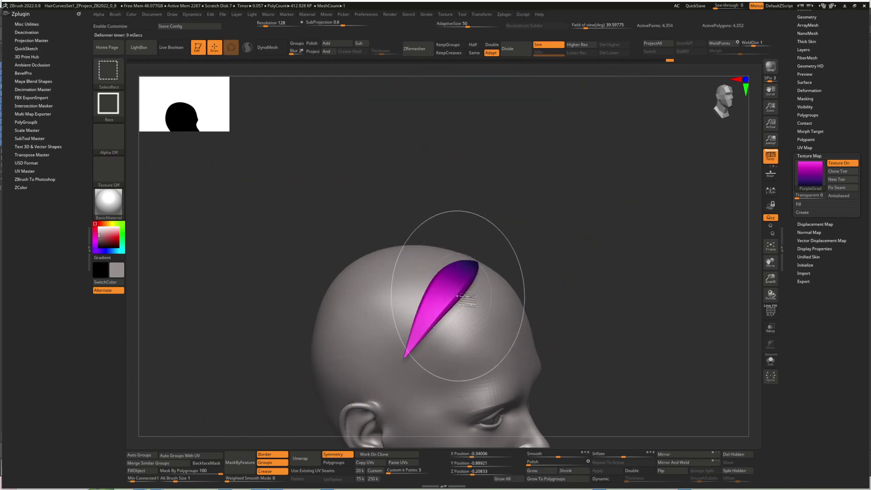
left_click(537, 256, "ctrl+shift")
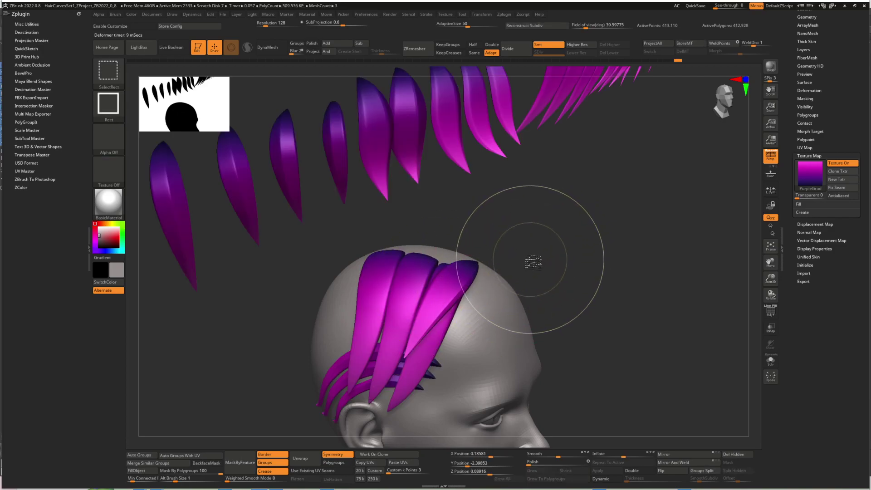
left_click(455, 291, "ctrl+shift")
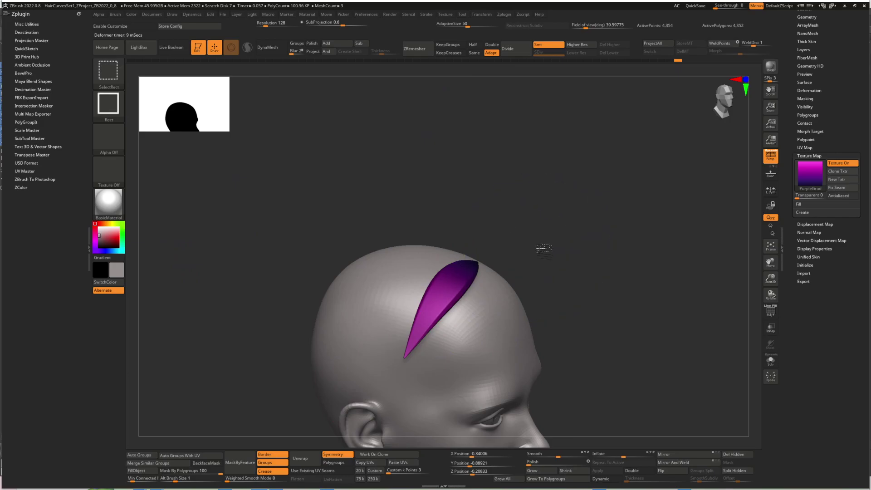
left_click(542, 251, "ctrl+shift")
Fully reset the Deformer Soft cage on the hair set.
right_click_drag(445, 286, 454, 288)
key("w")
right_click_drag(521, 263, 461, 270, "ctrl")
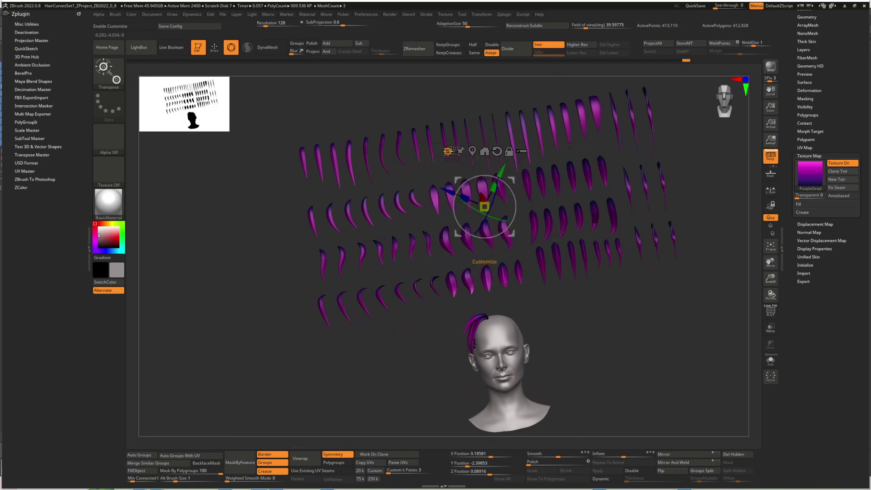
left_click(448, 151)
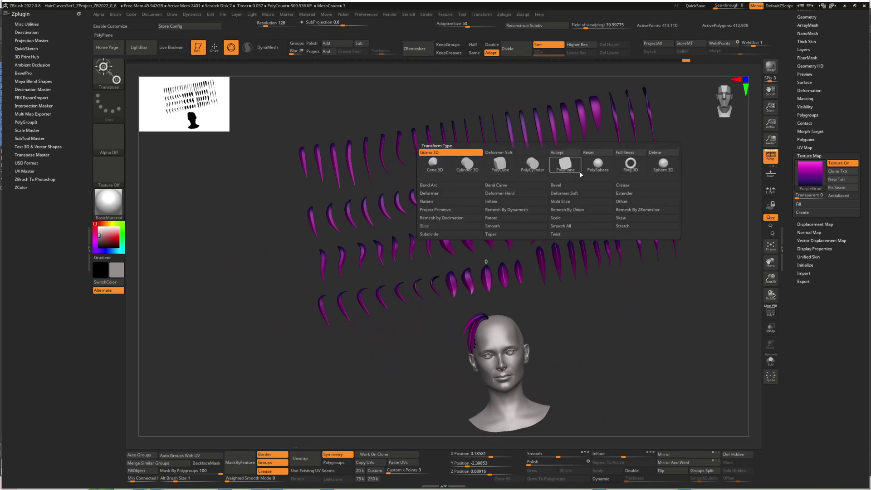
left_click(625, 152)
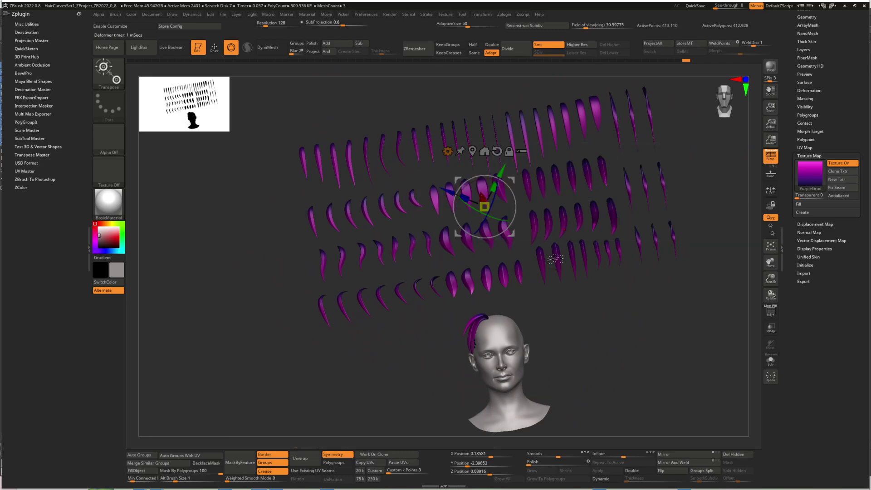
Isolate the new uppermost strand on the head and centre the gizmo on its unmasked mesh.
key("q")
mouse_move(545, 307)
right_mouse_down()
mouse_move(537, 323)
mouse_move(551, 327)
right_mouse_up()
mouse_move(474, 331)
right_mouse_down("ctrl")
mouse_move(477, 345)
mouse_move(491, 320)
mouse_move(454, 292)
right_mouse_up("ctrl")
left_click(492, 320, "ctrl+shift")
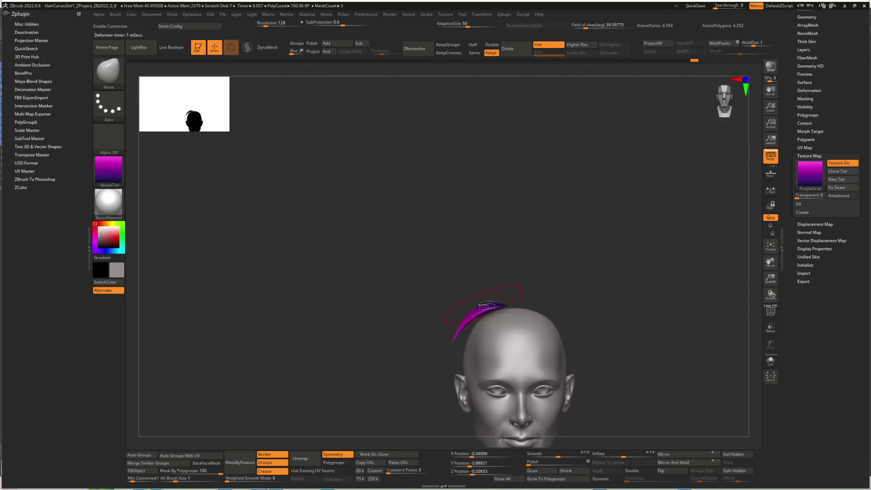
key("w")
right_click_drag(533, 155, 526, 237, "alt")
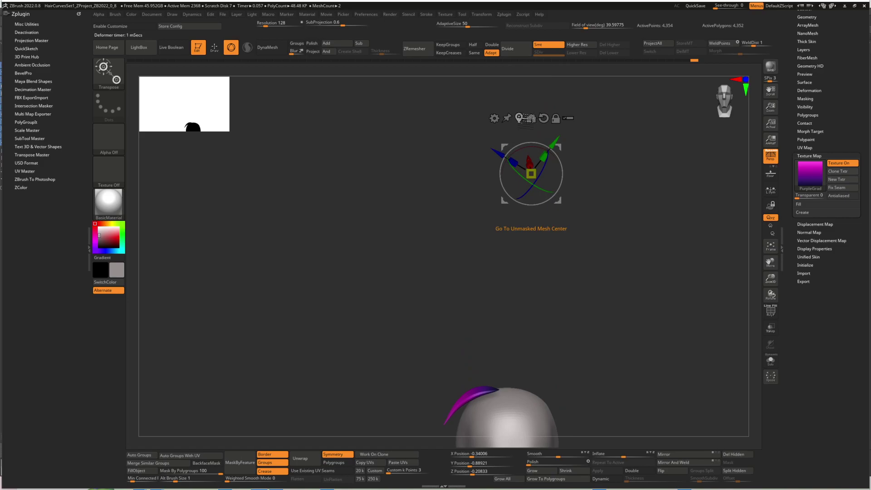
left_click(519, 118)
right_click_drag(471, 343, 476, 306, "alt")
Try to apply Deformer Soft to the isolated strand and unhide the whole hair set.
left_click(442, 313)
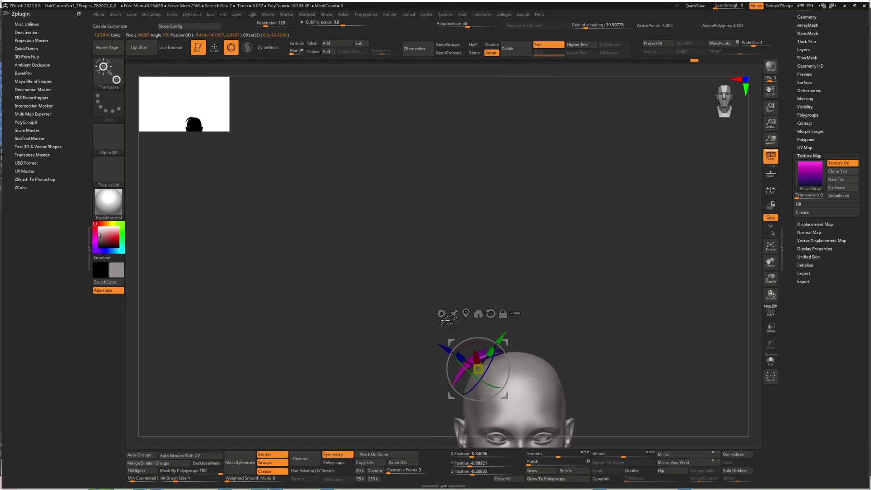
left_click(443, 313)
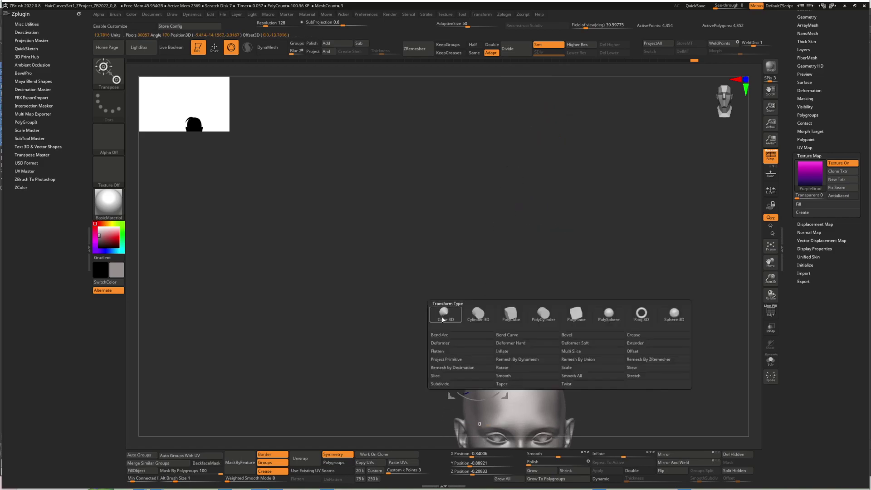
left_click(571, 343)
mouse_move(535, 348)
right_mouse_down("alt")
mouse_move(537, 307)
mouse_move(572, 307)
right_mouse_up("alt")
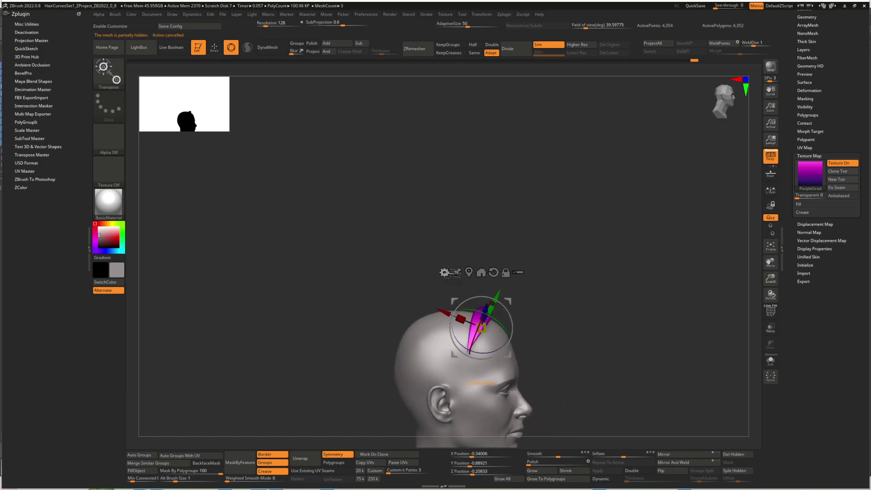
left_click(444, 272)
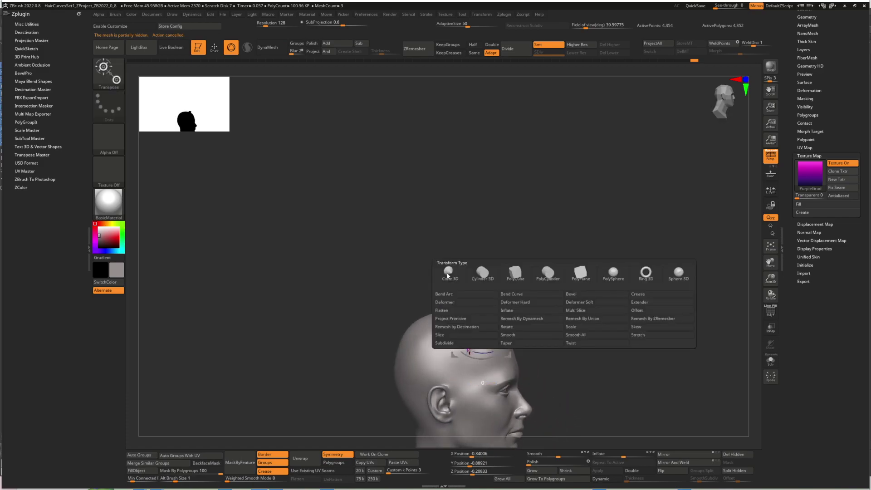
left_click(583, 304)
right_click_drag(571, 293, 506, 279, "ctrl")
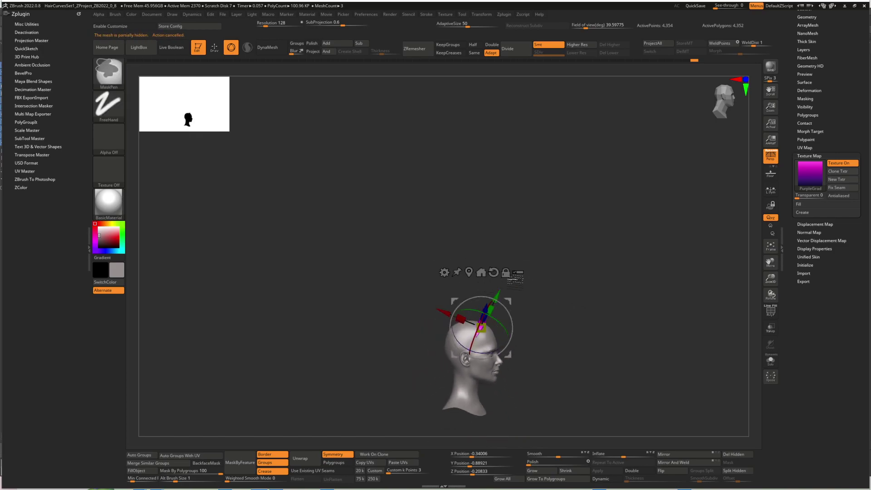
left_click_drag(549, 278, 554, 281, "ctrl")
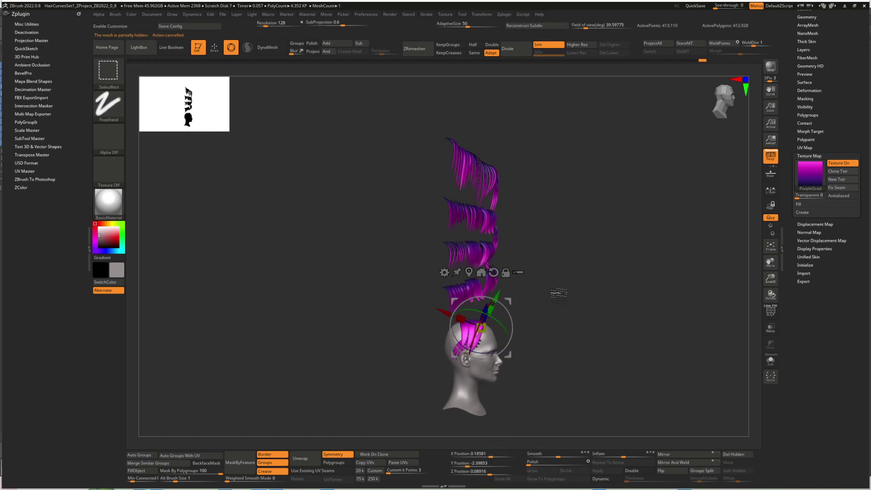
Mask all hair except the new uppermost strand, centre the gizmo on it and reshape it with Deformer Soft.
right_click_drag(503, 326, 494, 326)
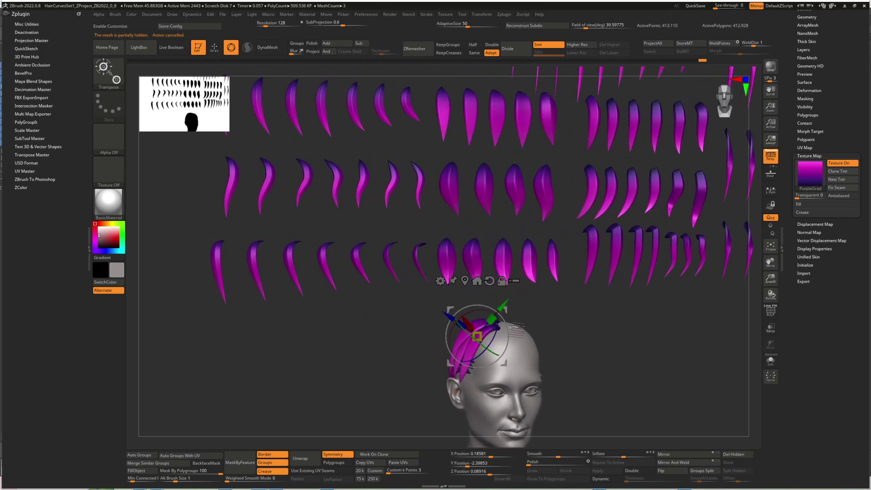
key("q")
left_click(480, 330, "ctrl+shift")
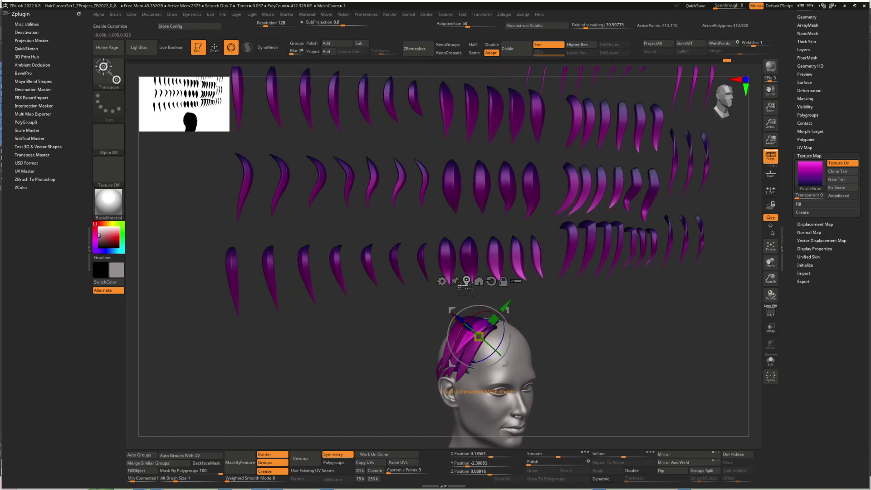
left_click(443, 282)
left_click(570, 309)
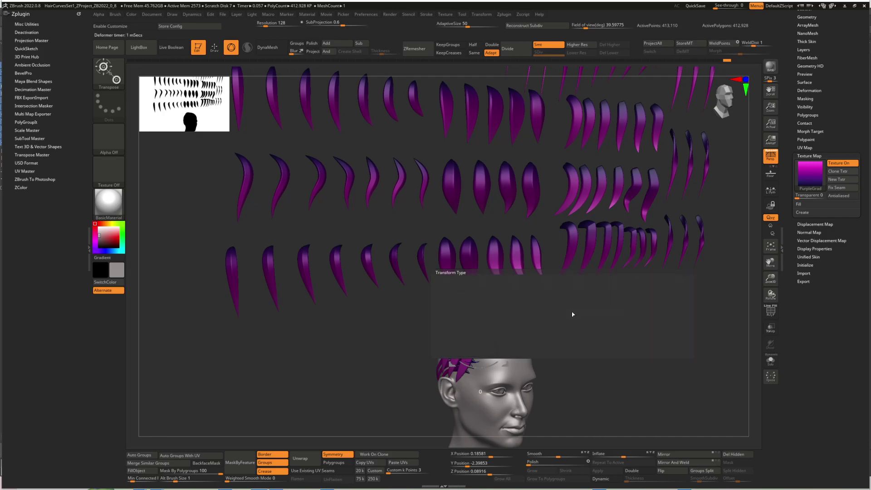
mouse_move(569, 312)
right_mouse_down()
mouse_move(527, 315)
mouse_move(525, 353)
mouse_move(533, 329)
right_mouse_up()
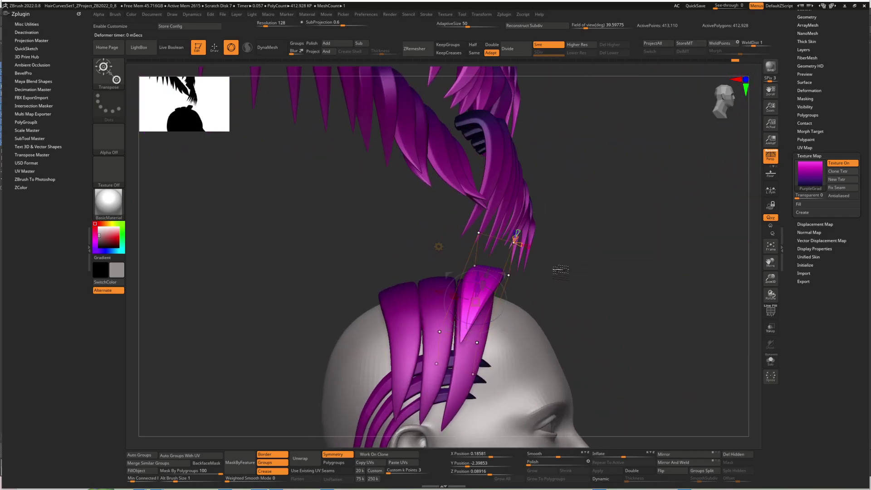
right_click_drag(543, 274, 532, 264)
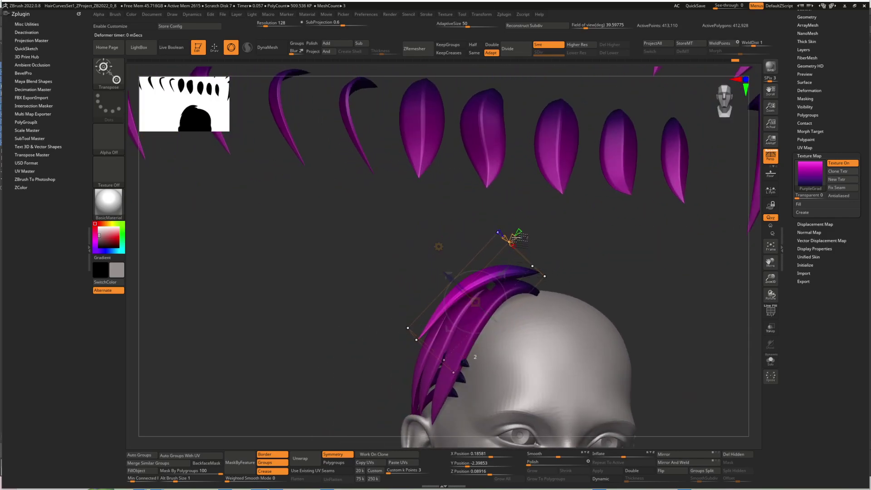
mouse_move(544, 262)
right_mouse_down()
mouse_move(535, 259)
mouse_move(541, 250)
right_mouse_up()
Set MaskLasso as the masking brush and return to the transform gizmo.
key("q")
left_click(111, 75)
left_click(108, 75)
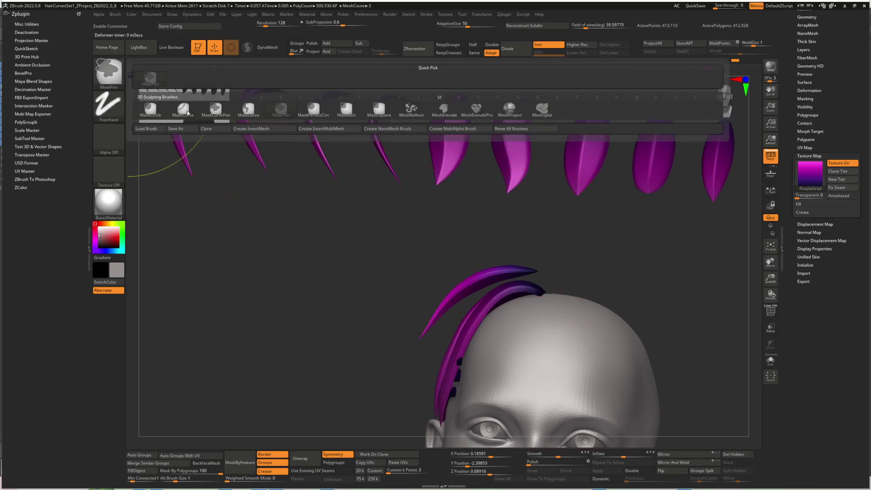
left_click(249, 111)
key("w")
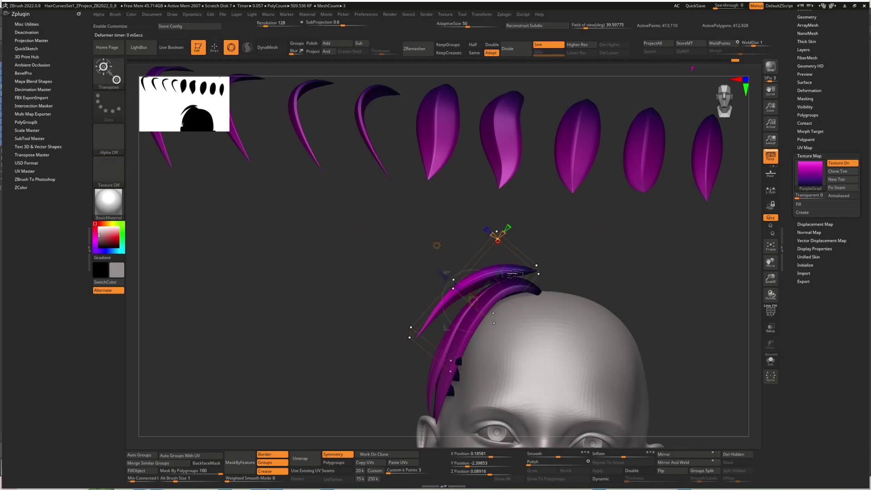
Undo the last cage change and reapply Deformer Soft to the unmasked uppermost strand.
mouse_move(559, 278)
left_mouse_down("ctrl")
mouse_move(507, 210)
mouse_move(467, 225)
mouse_move(563, 278)
left_mouse_up("ctrl")
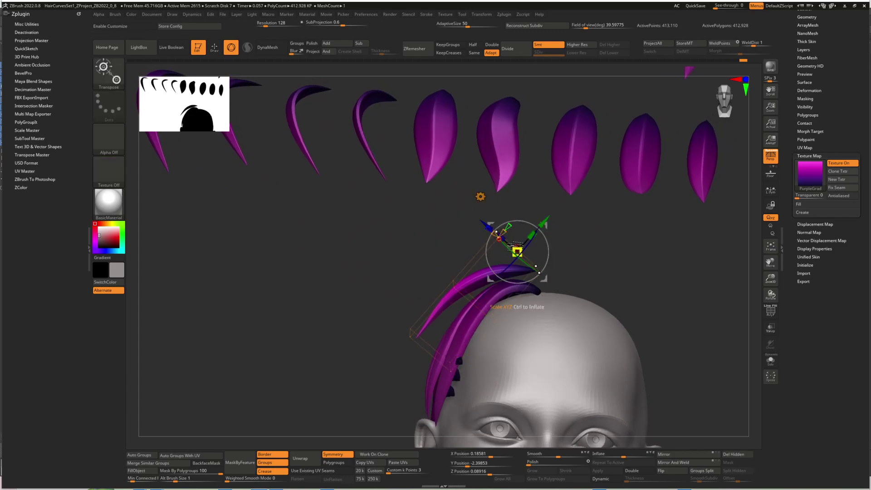
key("ctrl+z")
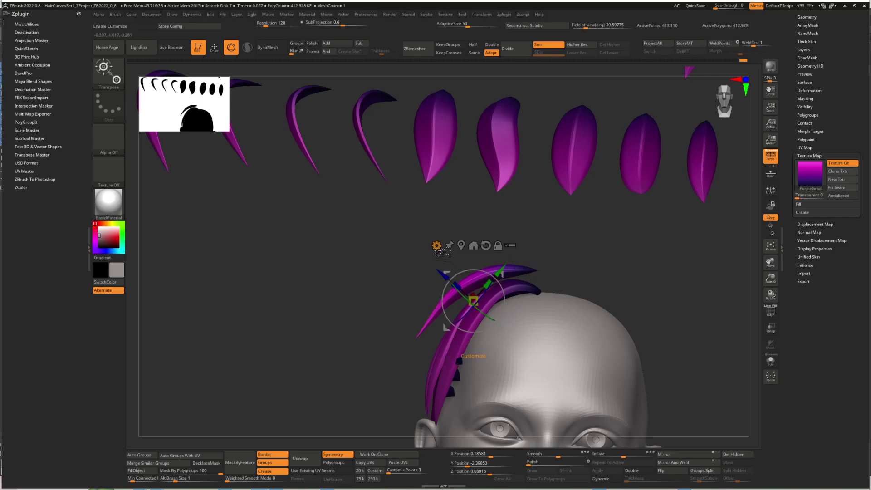
left_click(437, 246)
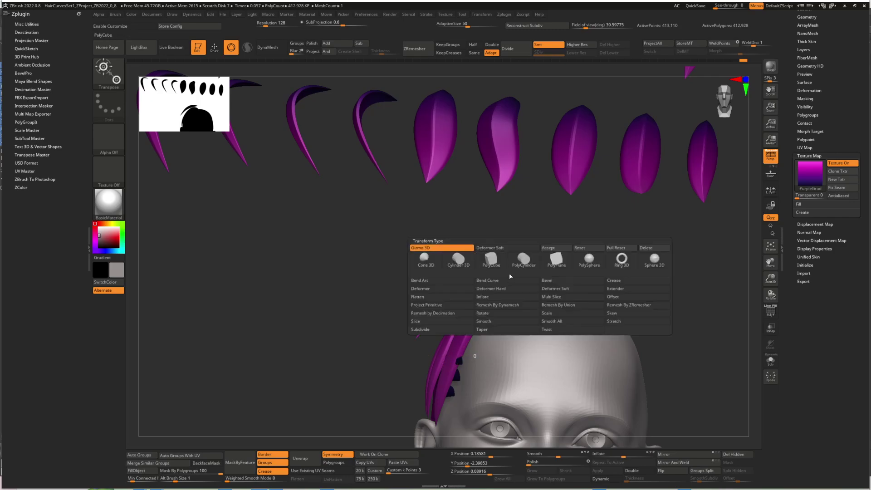
left_click(567, 291)
Select the cage points around the strand's root and adjust them to lower the root onto the crown.
mouse_move(474, 227)
left_mouse_down("ctrl")
mouse_move(564, 304)
mouse_move(556, 295)
left_mouse_up("ctrl")
left_click_drag(559, 249, 581, 257)
left_click_drag(493, 231, 546, 277)
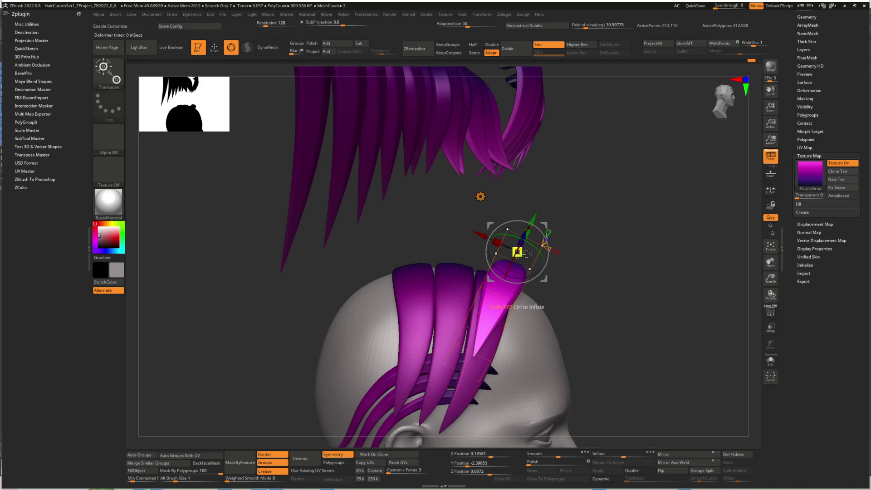
left_click_drag(490, 224, 458, 272)
left_click_drag(561, 225, 557, 245)
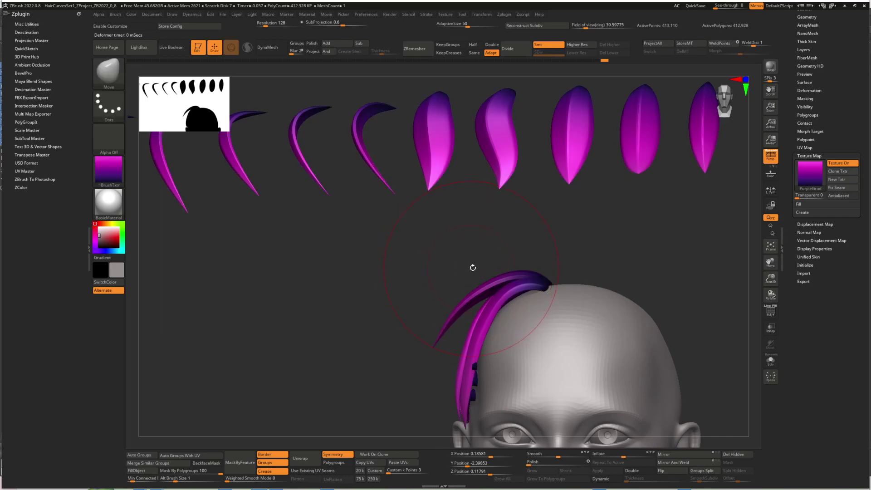
Rotate, move and scale the middle cage points so the strand curves over the hair beneath it.
key("ctrl")
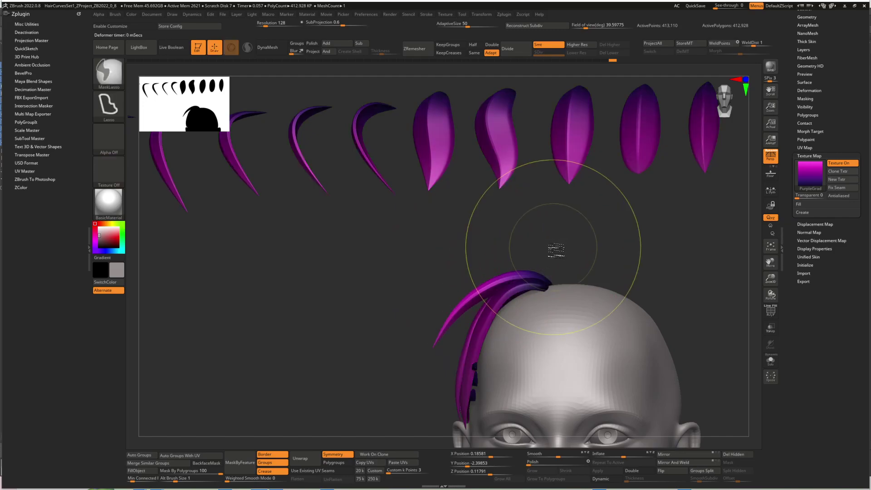
left_click_drag(499, 297, 512, 273)
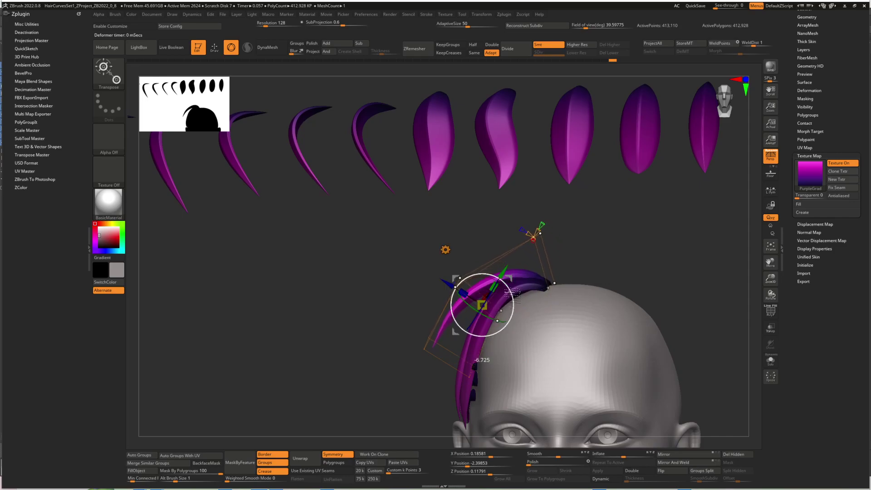
key("ctrl")
mouse_move(558, 222)
left_mouse_down("ctrl")
mouse_move(538, 277)
mouse_move(585, 268)
left_mouse_up("ctrl")
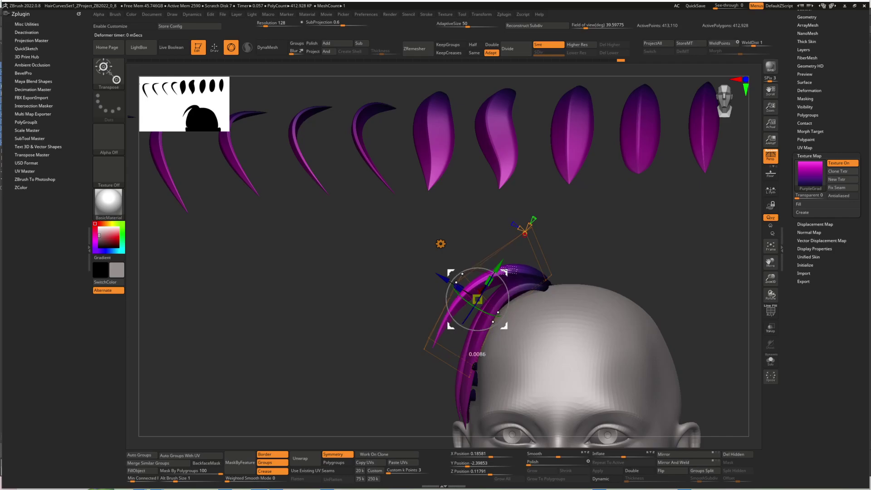
right_click_drag(447, 278, 574, 284)
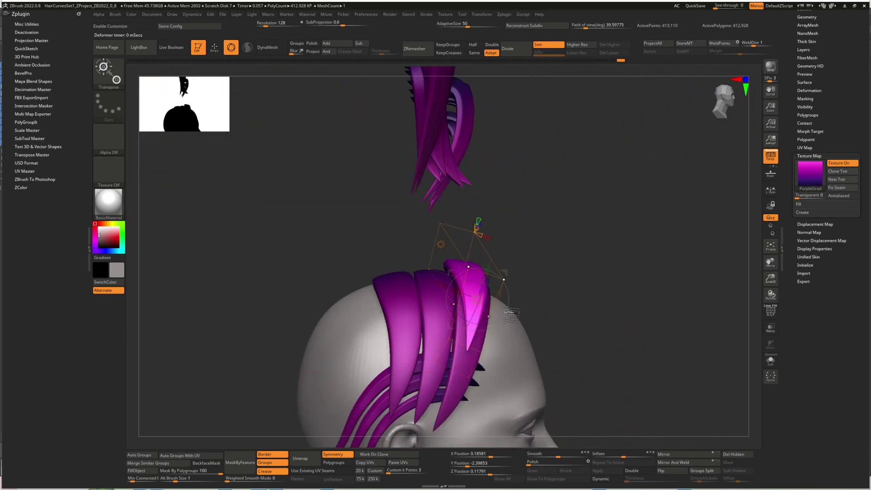
right_click_drag(506, 321, 500, 303, "alt")
left_click_drag(500, 306, 472, 290)
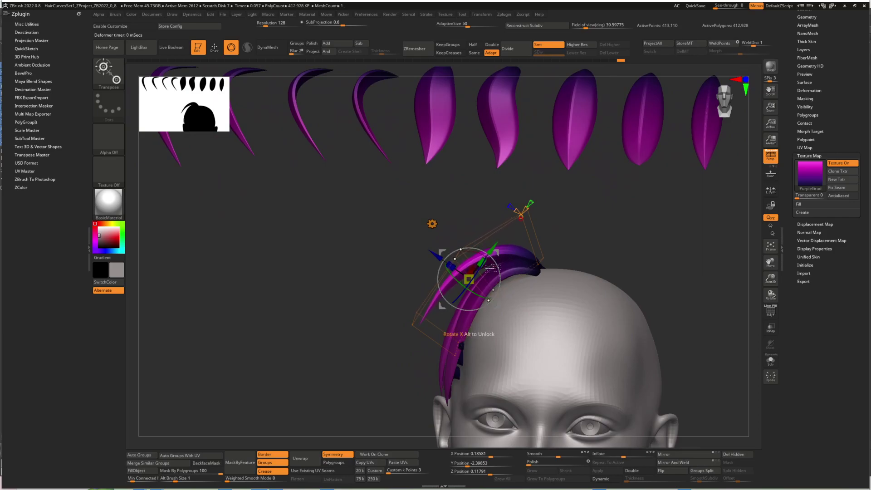
Pull the cage points at the strand's tip in toward the side of the head and accept the deformation.
mouse_move(413, 302)
left_mouse_down("ctrl")
mouse_move(393, 357)
mouse_move(493, 345)
left_mouse_up("ctrl")
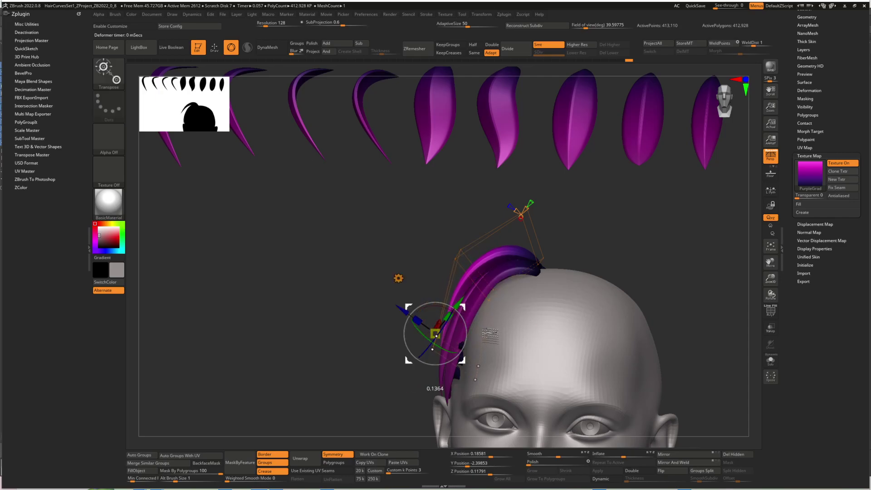
right_click_drag(499, 314, 544, 308)
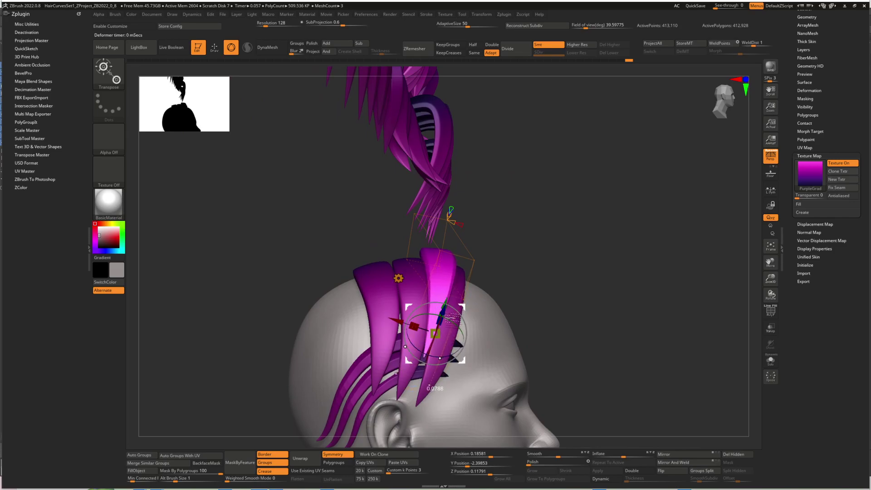
key("q")
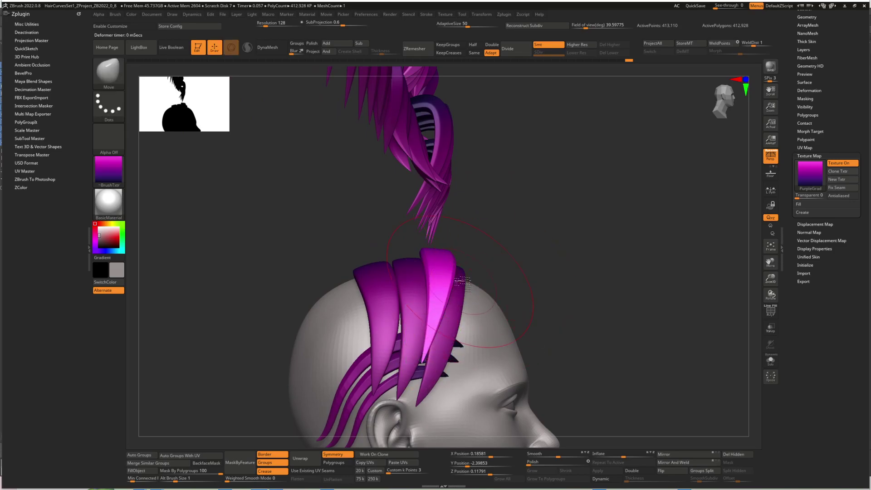
key("w")
left_click(399, 278)
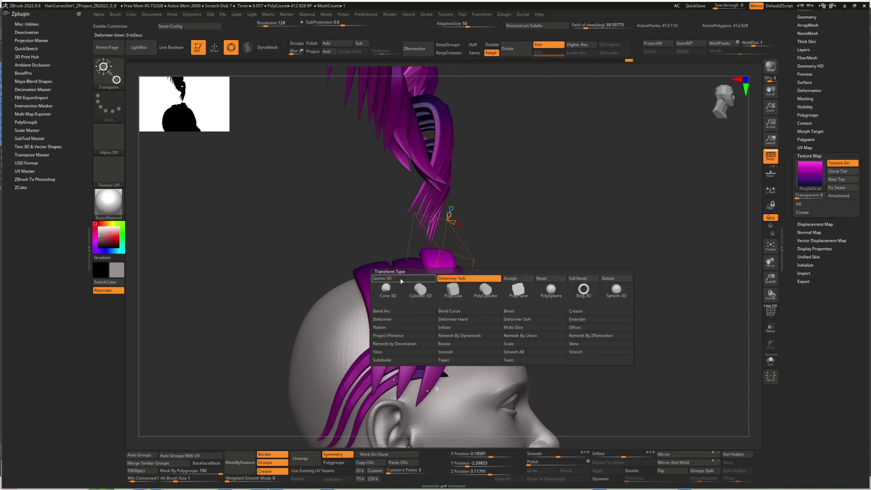
left_click(518, 279)
Nudge the lower part of the uppermost strand closer to the neighbouring hair with the Move brush.
mouse_move(516, 282)
right_mouse_down()
mouse_move(459, 286)
mouse_move(473, 266)
right_mouse_up()
key("q")
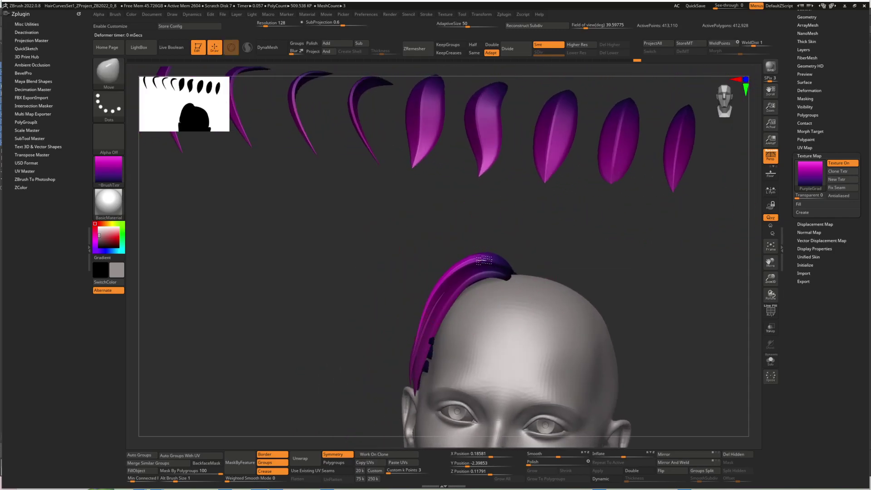
left_click_drag(433, 303, 414, 326)
mouse_move(423, 342)
right_mouse_down()
mouse_move(412, 339)
mouse_move(421, 330)
right_mouse_up()
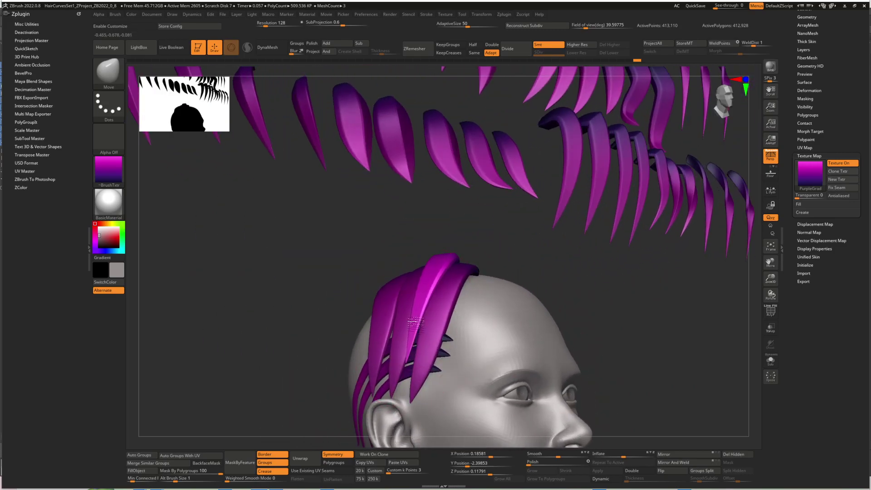
Clear the mask from the hair set and regroup its strands with Auto Groups.
left_click_drag(484, 241, 473, 260, "ctrl")
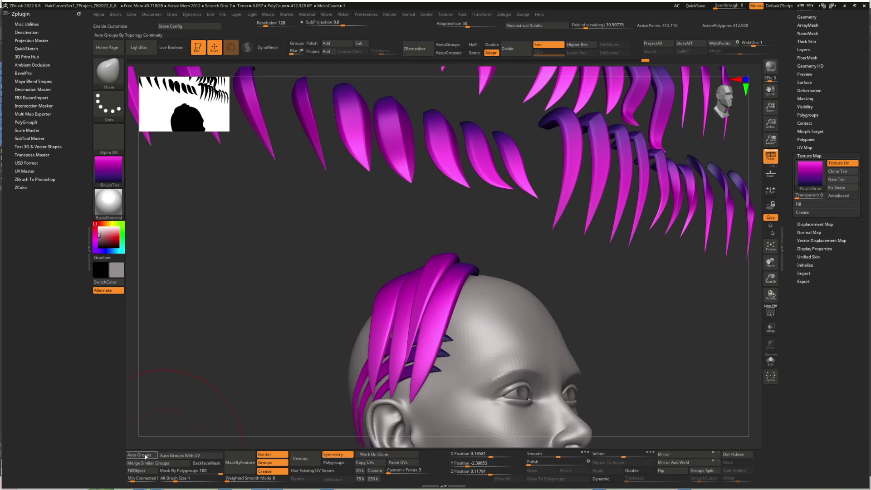
right_click_drag(411, 295, 445, 287)
mouse_move(448, 295)
right_mouse_down()
mouse_move(432, 339)
mouse_move(432, 290)
right_mouse_up()
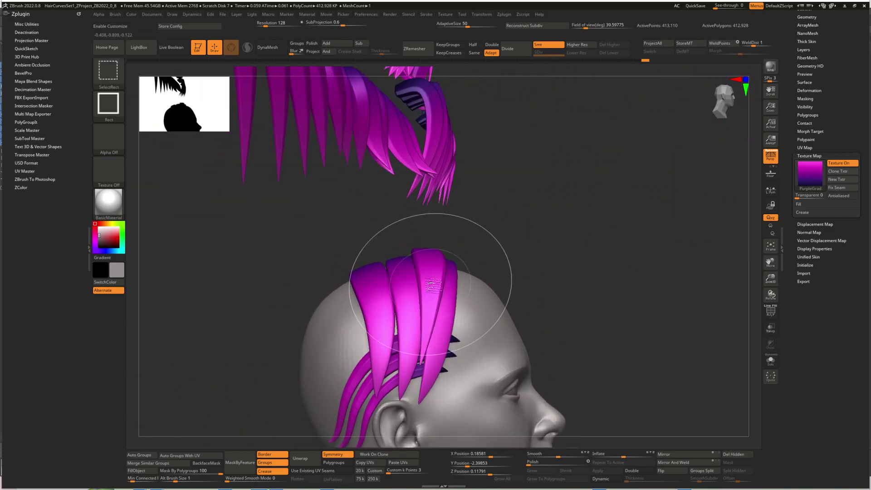
Mask all hair except the uppermost strand on the head and switch to the transform gizmo.
left_click(431, 288, "ctrl+shift")
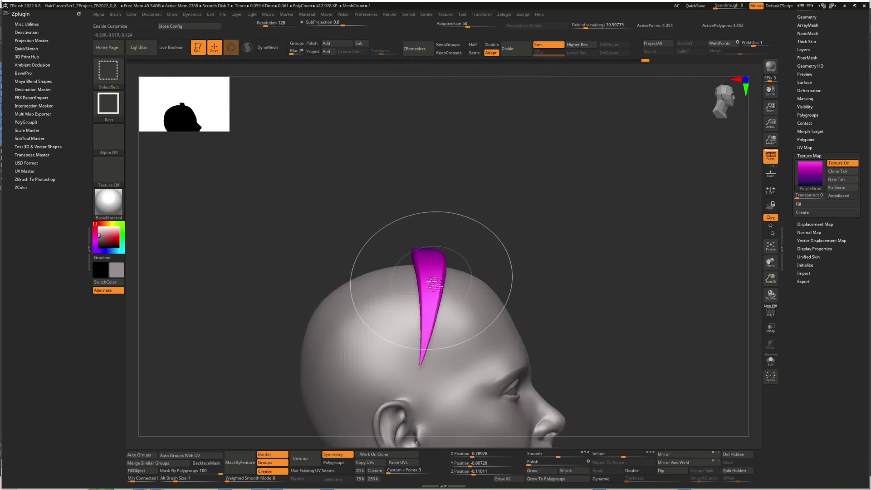
left_click(501, 245, "ctrl+shift")
left_click(503, 244, "ctrl")
key("w")
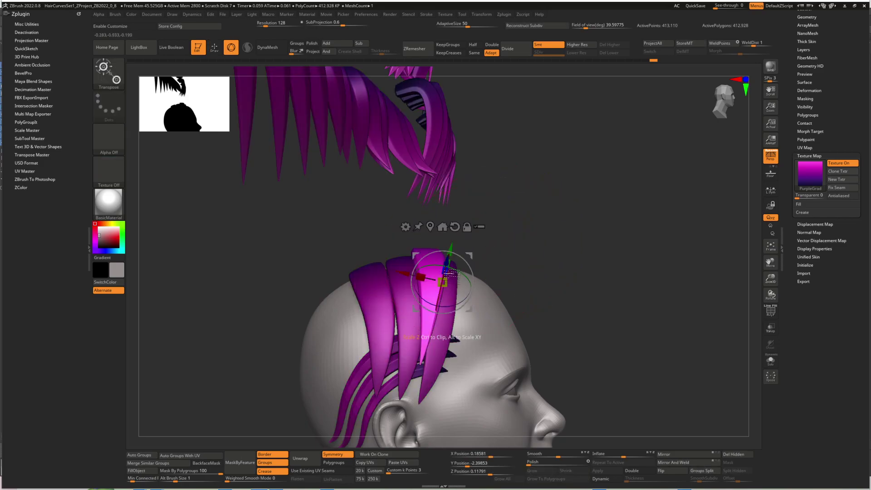
Duplicate the unmasked strand toward the back of the head and rotate the copy to fit over the gap.
right_click_drag(529, 225, 511, 229)
left_click_drag(467, 256, 456, 257, "ctrl")
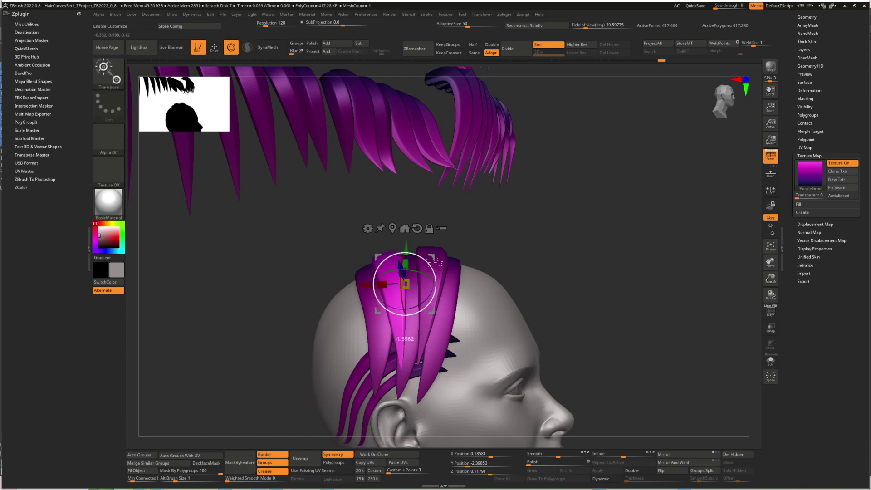
mouse_move(456, 261)
right_mouse_down()
mouse_move(495, 267)
mouse_move(443, 296)
mouse_move(431, 356)
right_mouse_up()
Resize the Move brush and adjust the strand bodies and tips above the ear so they lie closely together.
key("q")
mouse_move(443, 276)
right_mouse_down()
mouse_move(476, 236)
mouse_move(467, 237)
mouse_move(454, 282)
mouse_move(426, 303)
mouse_move(453, 292)
mouse_move(409, 263)
mouse_move(324, 375)
right_mouse_up()
key("space")
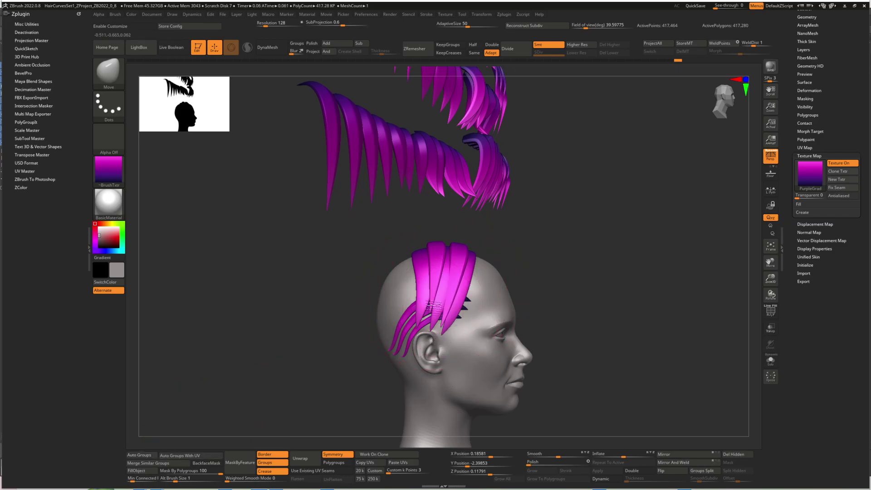
mouse_move(461, 295)
right_mouse_down()
mouse_move(408, 302)
mouse_move(431, 311)
right_mouse_up()
mouse_move(438, 274)
right_mouse_down()
mouse_move(446, 326)
mouse_move(427, 314)
mouse_move(449, 314)
mouse_move(443, 327)
mouse_move(479, 316)
right_mouse_up()
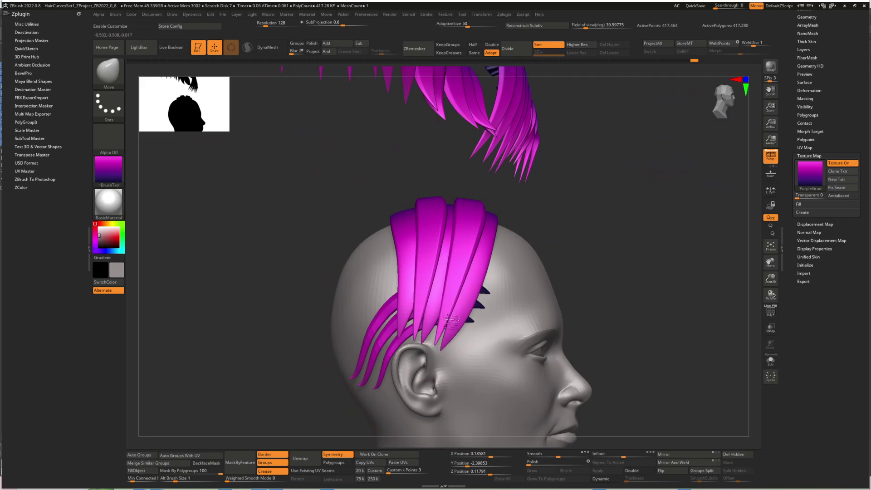
key("space")
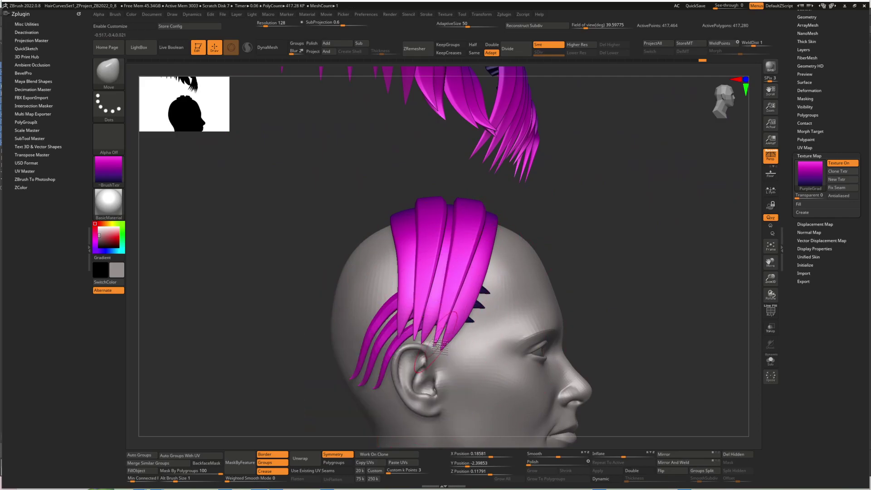
key("space")
left_click_drag(425, 326, 429, 326)
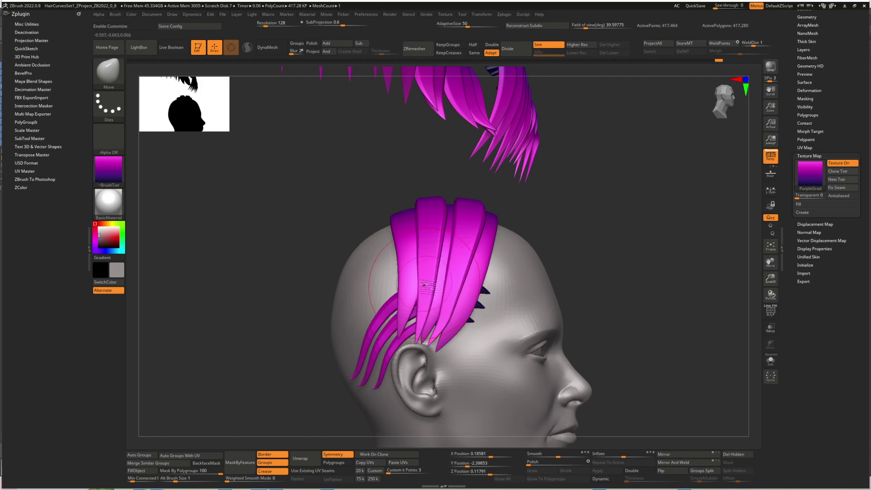
right_click_drag(443, 277, 383, 281, "ctrl")
mouse_move(432, 258)
right_mouse_down("ctrl")
mouse_move(452, 271)
mouse_move(492, 262)
mouse_move(458, 288)
mouse_move(399, 259)
mouse_move(435, 239)
mouse_move(354, 265)
mouse_move(360, 236)
mouse_move(360, 280)
mouse_move(389, 249)
mouse_move(381, 266)
right_mouse_up("ctrl")
mouse_move(416, 231)
right_mouse_down()
mouse_move(442, 247)
mouse_move(447, 266)
mouse_move(450, 254)
mouse_move(442, 277)
mouse_move(522, 232)
mouse_move(522, 263)
mouse_move(501, 273)
right_mouse_up()
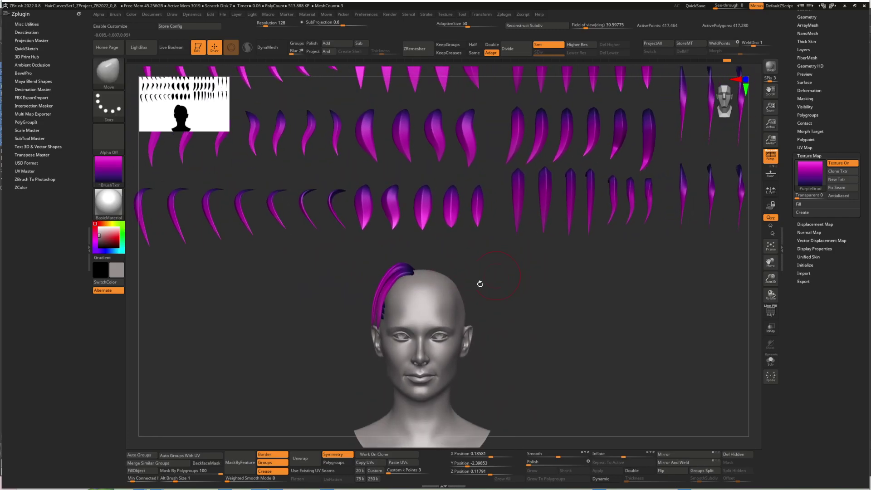
right_click_drag(427, 290, 570, 237)
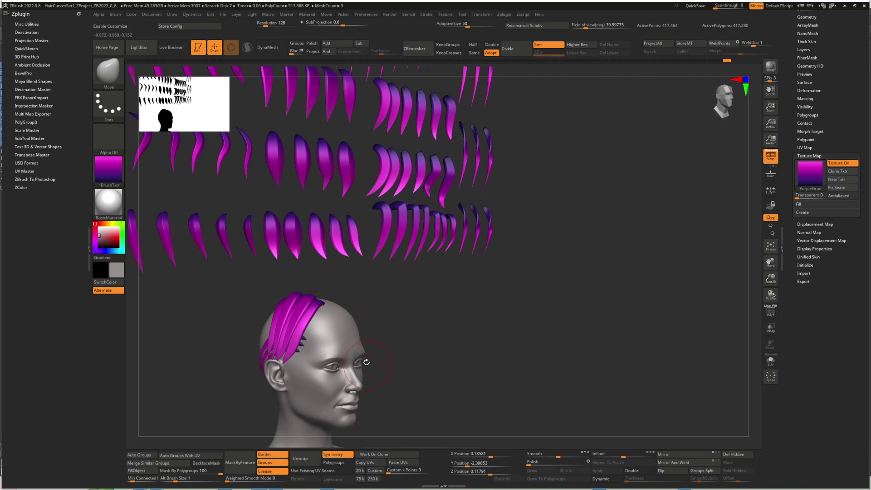
Isolate individual curved strands in the lowest row above the head to examine their shapes, and unhide the full set.
mouse_move(398, 276)
right_mouse_down()
mouse_move(427, 273)
mouse_move(463, 189)
mouse_move(372, 230)
mouse_move(434, 212)
mouse_move(416, 227)
right_mouse_up()
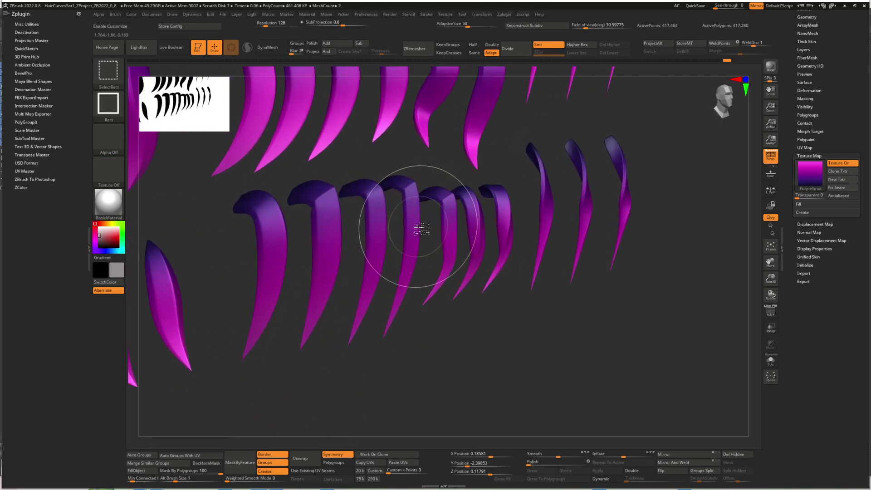
left_click(419, 235, "ctrl+shift")
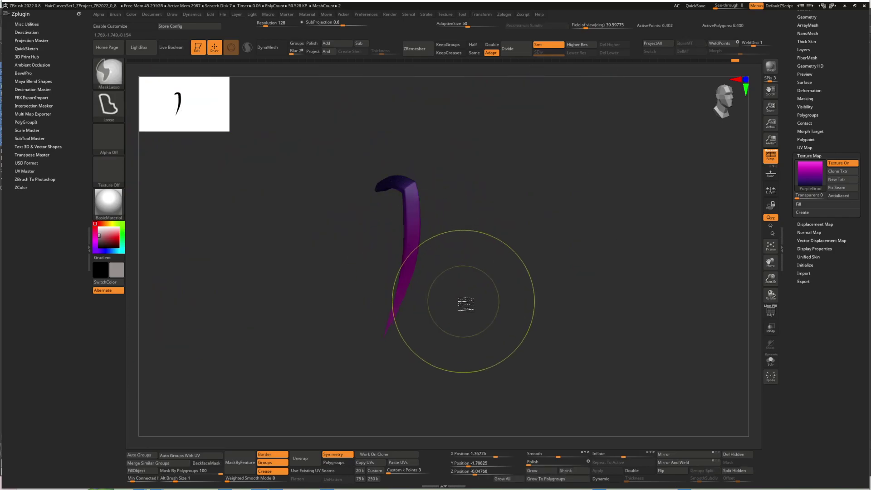
left_click(463, 297, "ctrl+shift")
left_click(464, 296, "ctrl+shift")
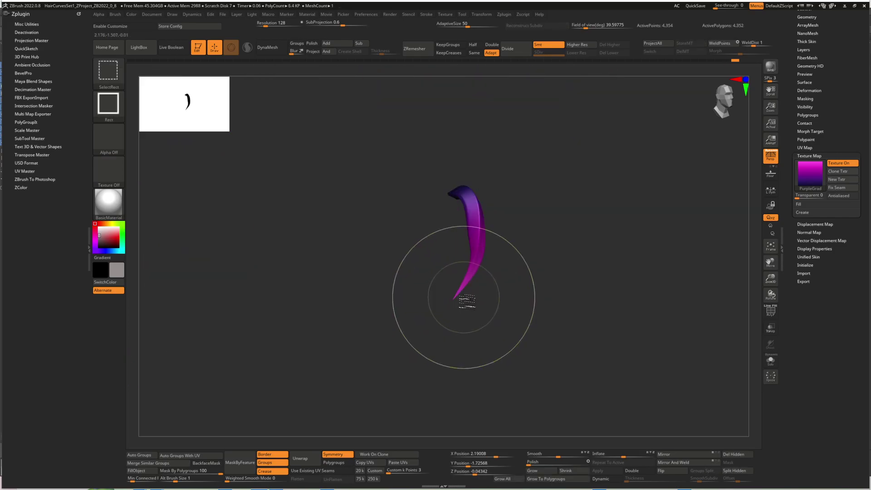
left_click(468, 307, "ctrl+shift")
left_click(415, 255, "ctrl+shift")
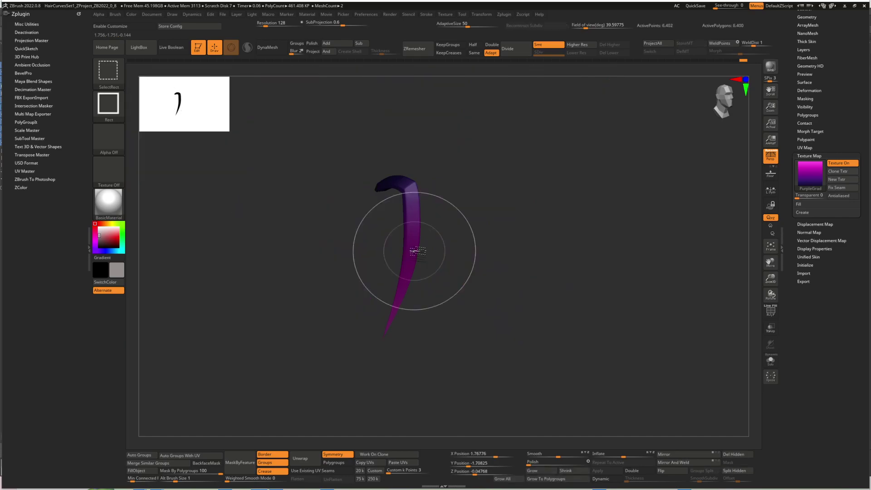
left_click(447, 299, "ctrl+shift")
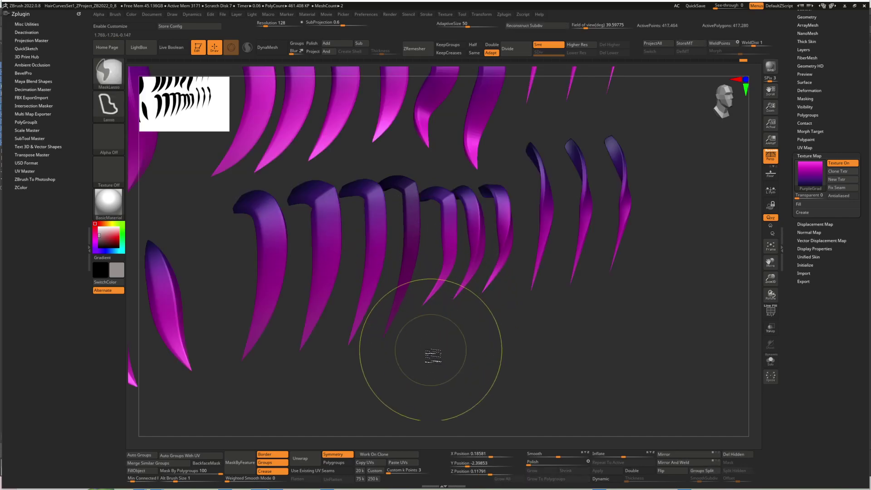
right_click_drag(474, 313, 356, 327, "ctrl")
right_click_drag(416, 352, 395, 322, "ctrl")
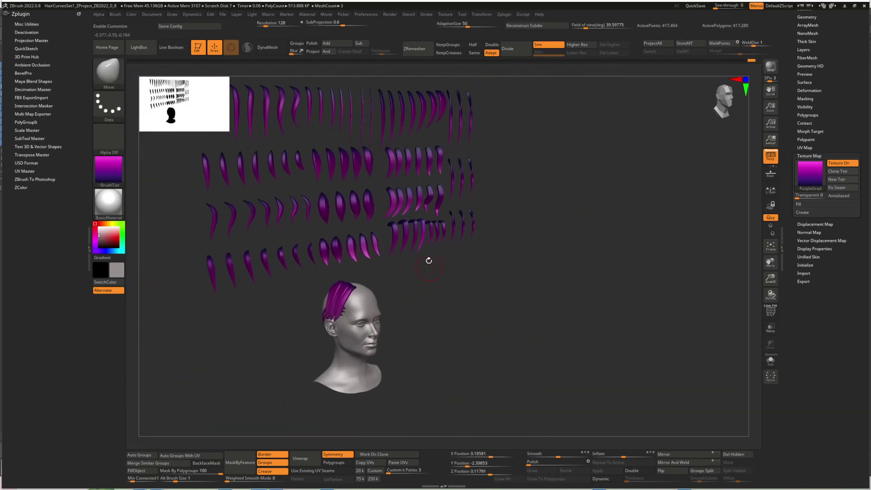
Duplicate a narrow straight strand from the lowest row with the transform gizmo and place the copy beside the head.
key("w")
left_click(325, 236)
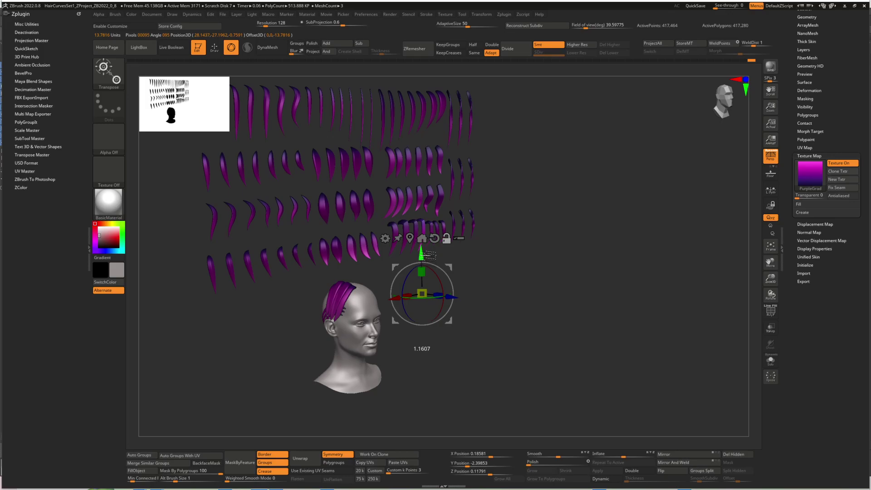
left_click_drag(419, 197, 421, 249, "ctrl")
right_click_drag(472, 286, 413, 176)
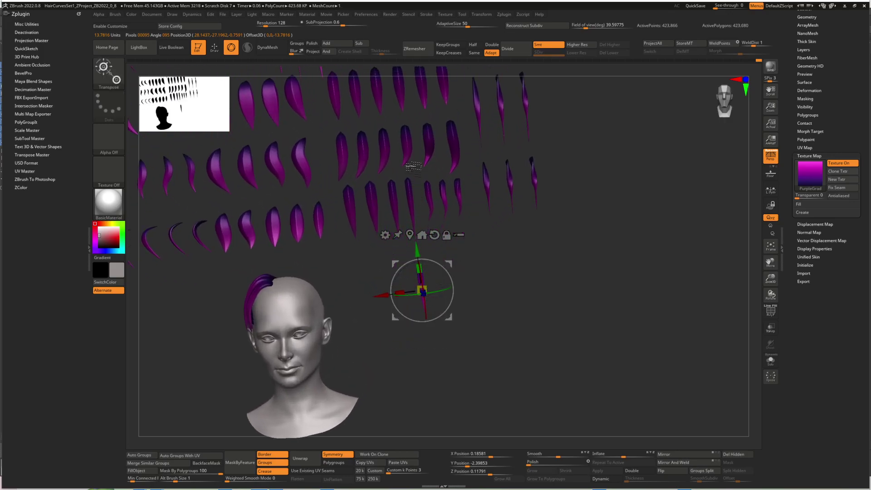
right_click_drag(459, 254, 461, 255, "shift")
mouse_move(477, 284)
right_mouse_down("alt")
mouse_move(536, 296)
mouse_move(513, 276)
right_mouse_up("alt")
Move the duplicated strand from beside the head onto the forehead.
key("q")
key("w")
left_click_drag(484, 302, 365, 305)
right_click_drag(365, 305, 382, 310)
right_click_drag(366, 361, 386, 361, "shift")
left_click_drag(371, 302, 418, 289)
Rotate and enlarge the forehead strand so it hangs from the hairline down over the face.
key("q")
right_click_drag(405, 296, 396, 325)
left_click_drag(389, 331, 377, 307)
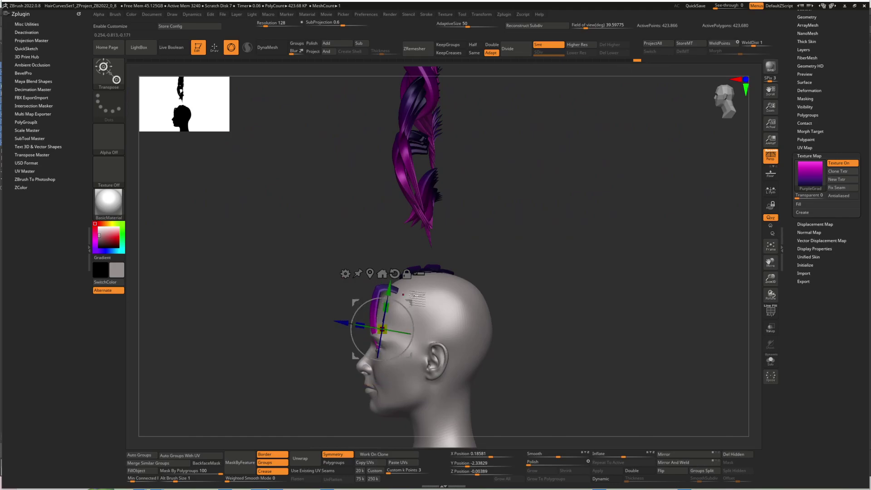
right_click_drag(407, 288, 418, 306)
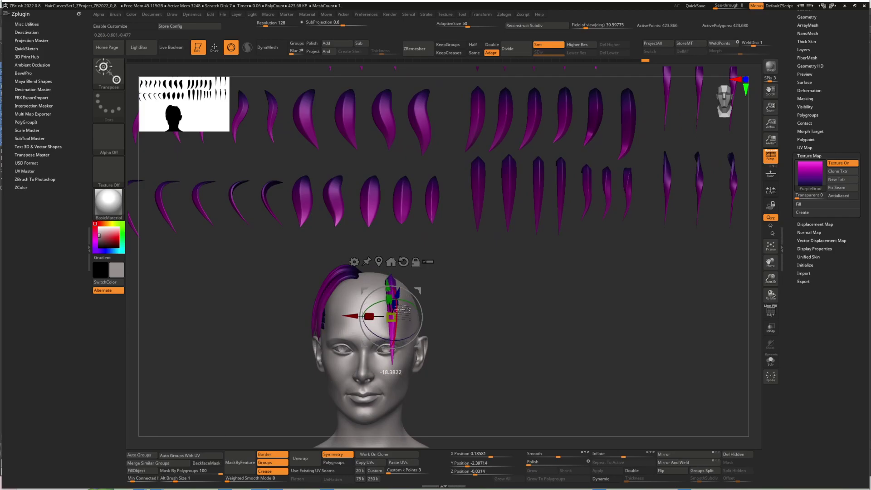
left_click_drag(399, 319, 396, 288)
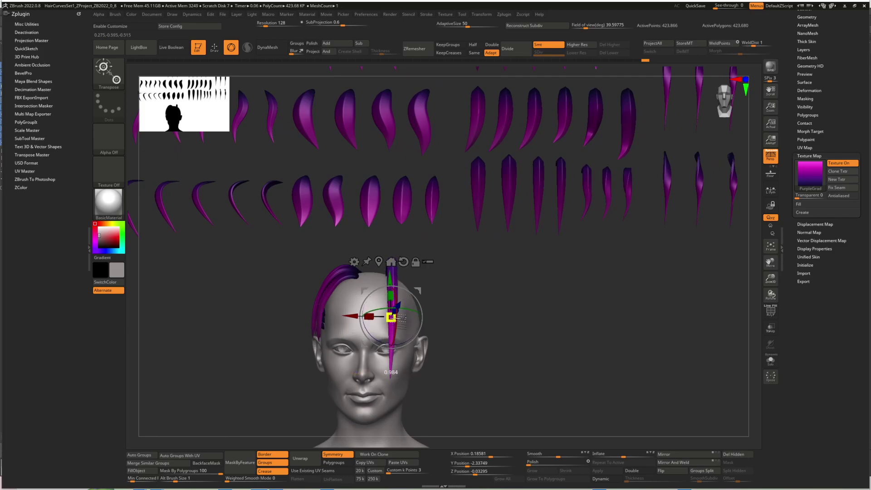
left_click_drag(396, 328, 462, 301)
mouse_move(462, 302)
right_mouse_down()
mouse_move(443, 301)
mouse_move(471, 300)
mouse_move(453, 303)
mouse_move(463, 304)
right_mouse_up()
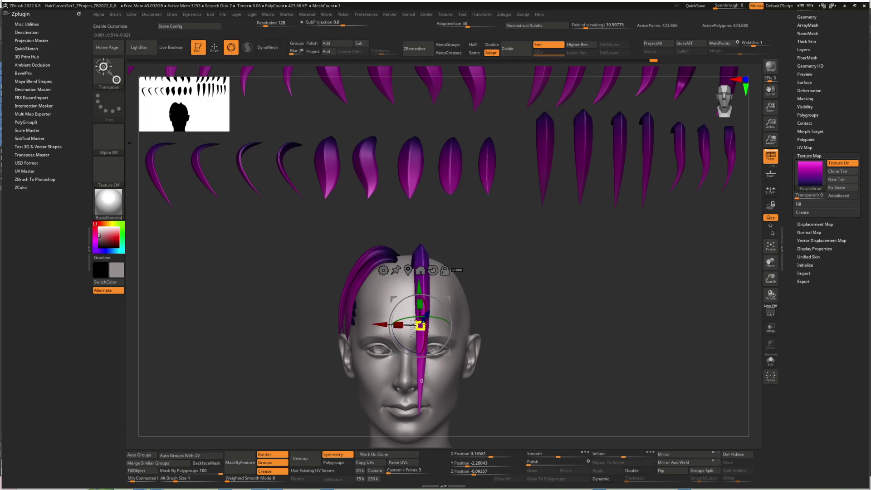
Reshape the upper part and body of the face strand with the Move brush.
mouse_move(420, 325)
right_mouse_down()
mouse_move(453, 327)
mouse_move(450, 294)
mouse_move(404, 300)
right_mouse_up()
key("q")
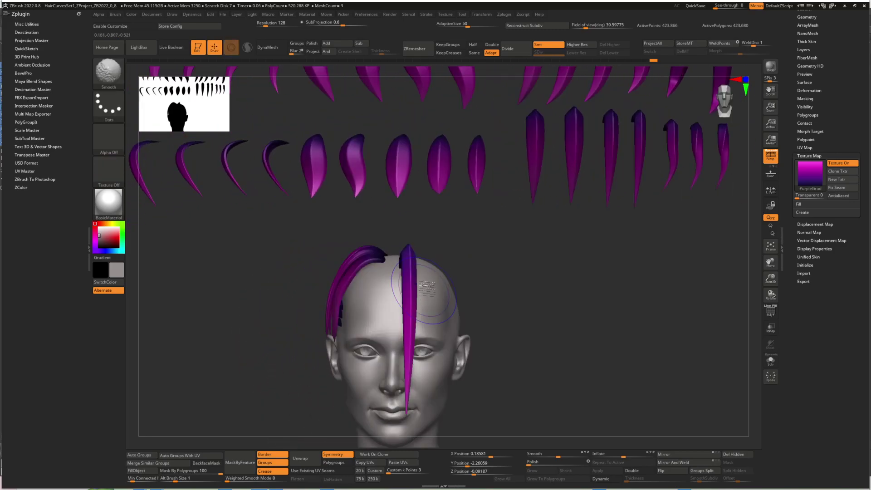
right_click_drag(393, 261, 412, 268, "ctrl")
left_click_drag(411, 268, 425, 330)
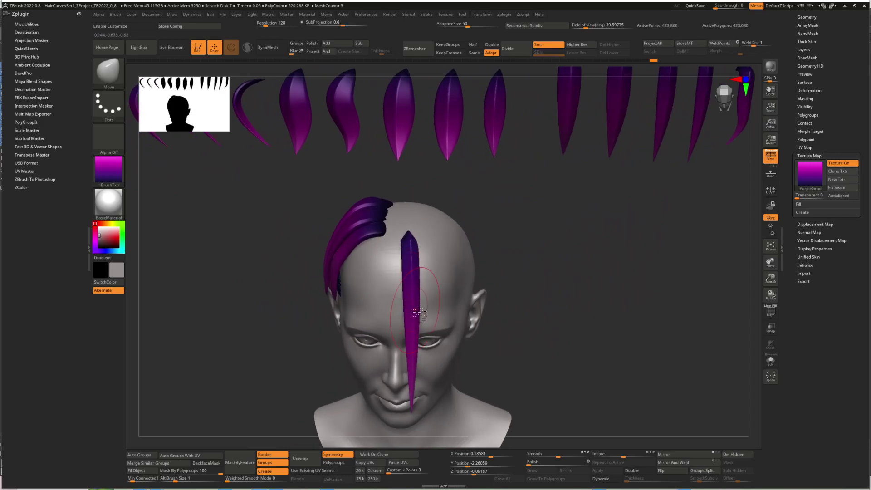
Shift the face strand sideways toward the existing side hair with the transform gizmo.
key("w")
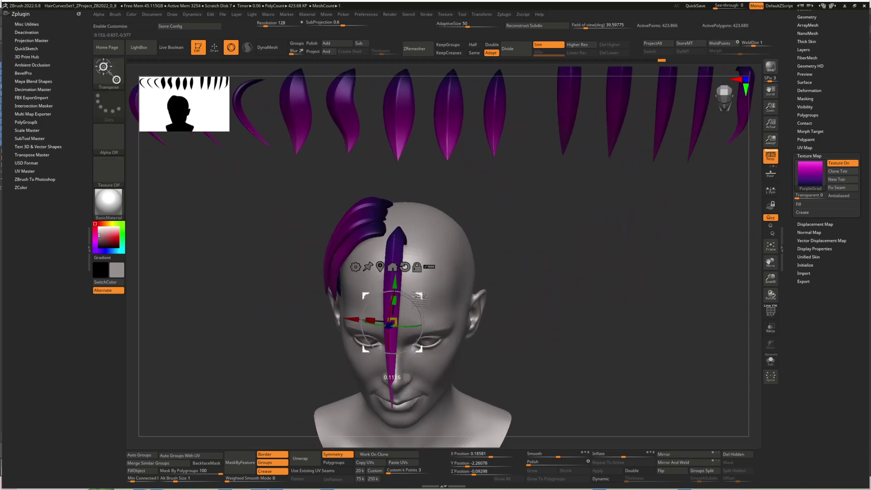
right_click_drag(405, 295, 402, 248)
left_click_drag(403, 292, 403, 294)
right_click_drag(405, 296, 447, 296)
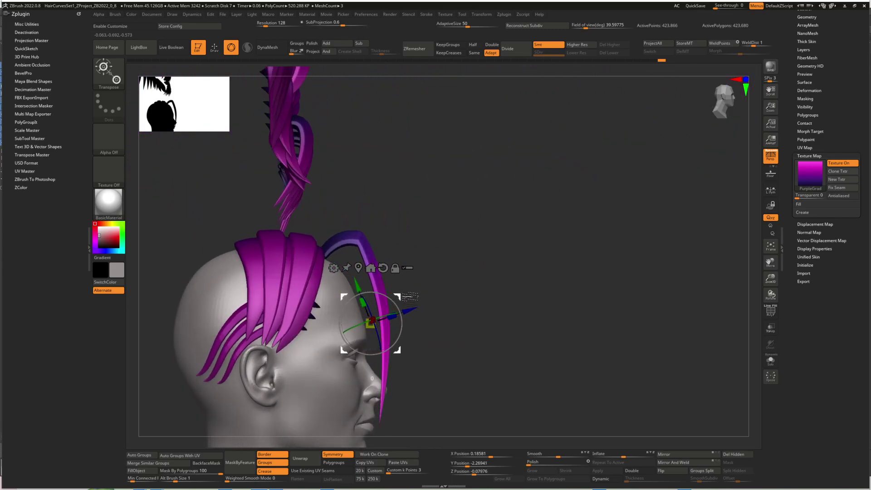
mouse_move(400, 298)
right_mouse_down()
mouse_move(350, 295)
mouse_move(363, 295)
right_mouse_up()
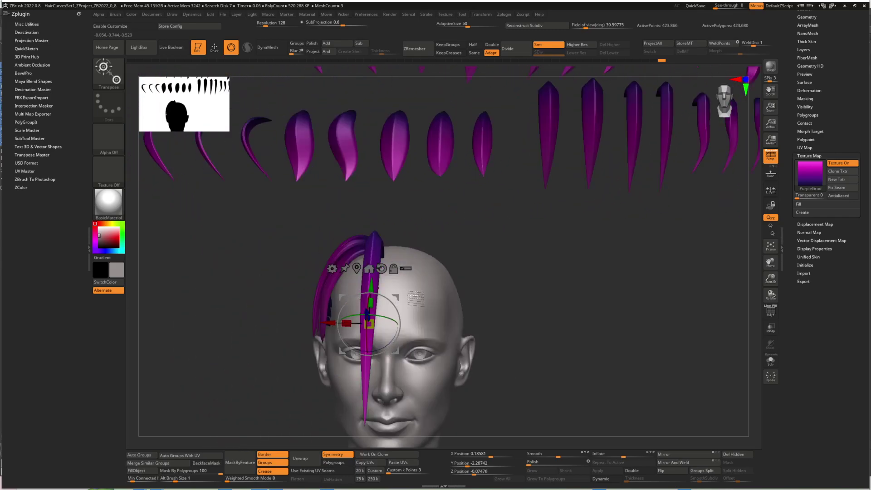
Resize the Move brush and adjust the body and tip of the strand hanging over the face.
key("q")
mouse_move(480, 278)
right_mouse_down("ctrl")
mouse_move(474, 268)
mouse_move(461, 291)
right_mouse_up("ctrl")
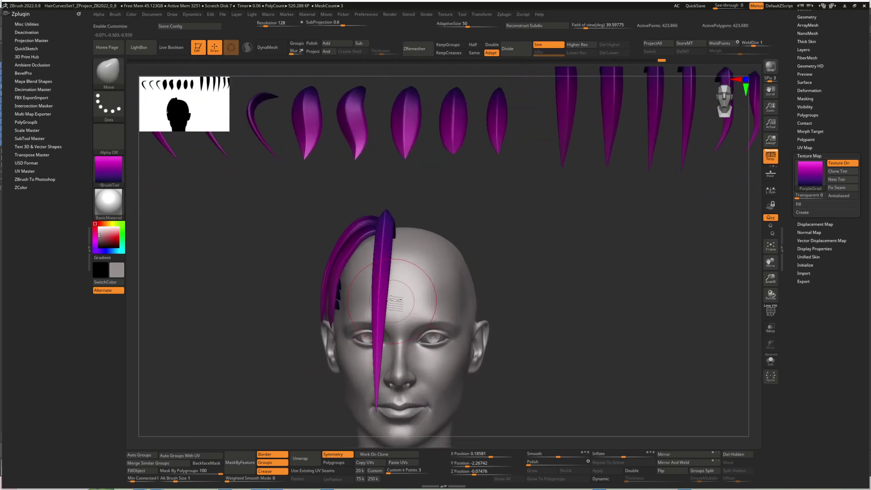
key("space")
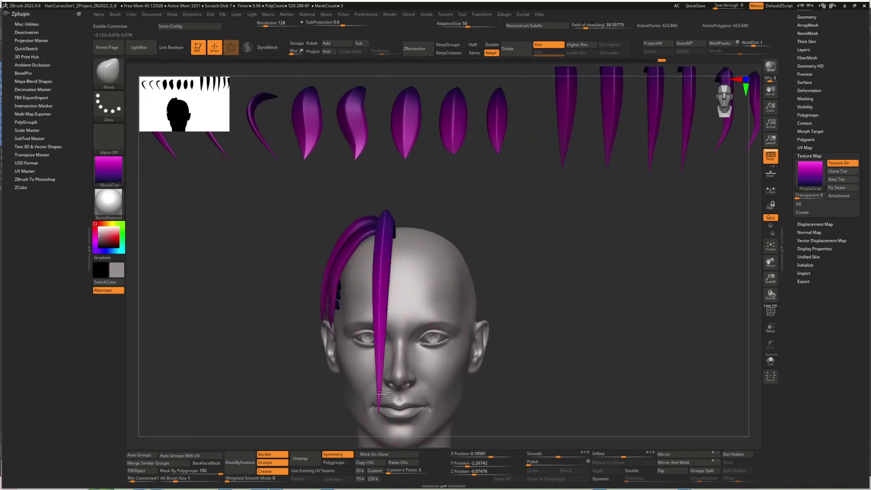
key("space")
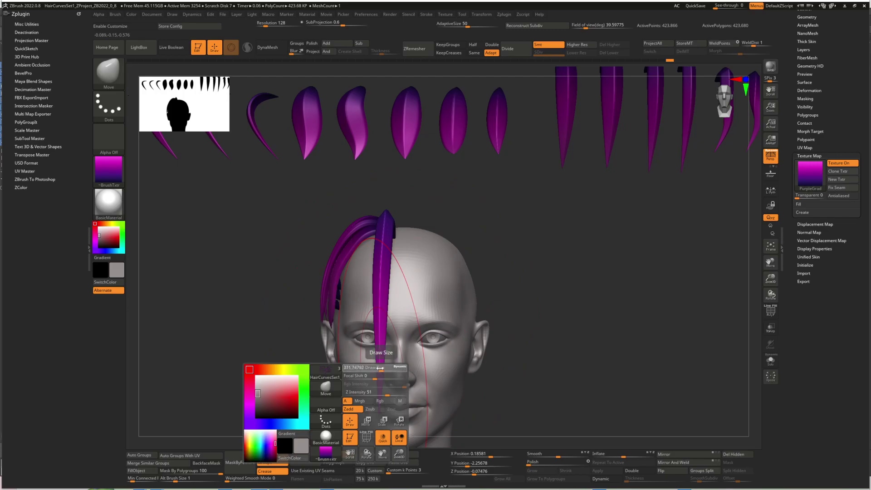
right_click_drag(401, 323, 399, 302)
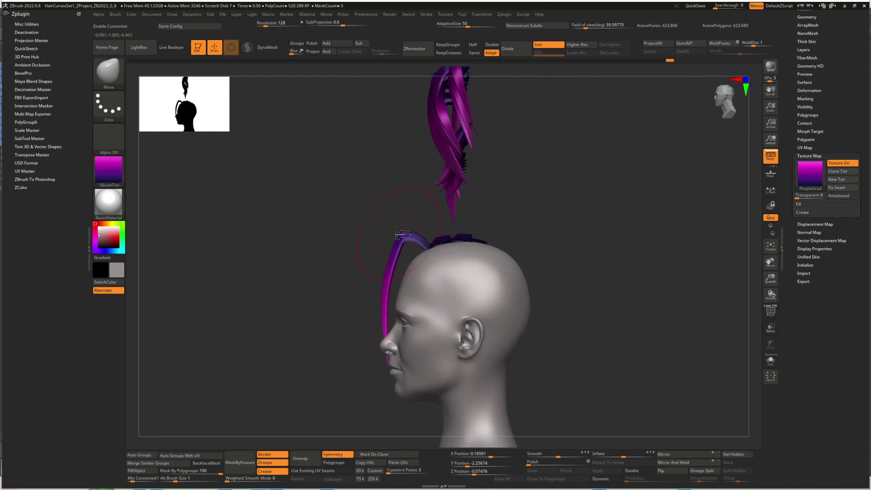
Check the hair gap at the back of the head, examine a wide strand isolated from the uppermost row, and unhide the full set.
mouse_move(394, 255)
right_mouse_down("ctrl")
mouse_move(367, 275)
mouse_move(428, 275)
mouse_move(461, 252)
mouse_move(467, 259)
mouse_move(432, 258)
mouse_move(429, 277)
mouse_move(413, 284)
mouse_move(429, 296)
mouse_move(378, 302)
right_mouse_up("ctrl")
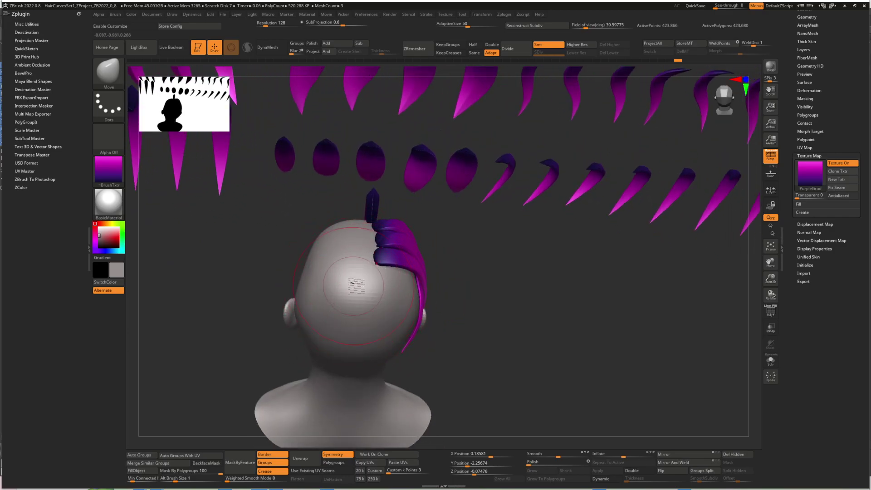
right_click_drag(375, 310, 436, 365)
right_click_drag(454, 221, 434, 270, "alt")
mouse_move(551, 205)
right_mouse_down()
mouse_move(553, 227)
mouse_move(558, 222)
mouse_move(424, 209)
mouse_move(636, 208)
mouse_move(578, 200)
mouse_move(589, 220)
mouse_move(578, 222)
right_mouse_up()
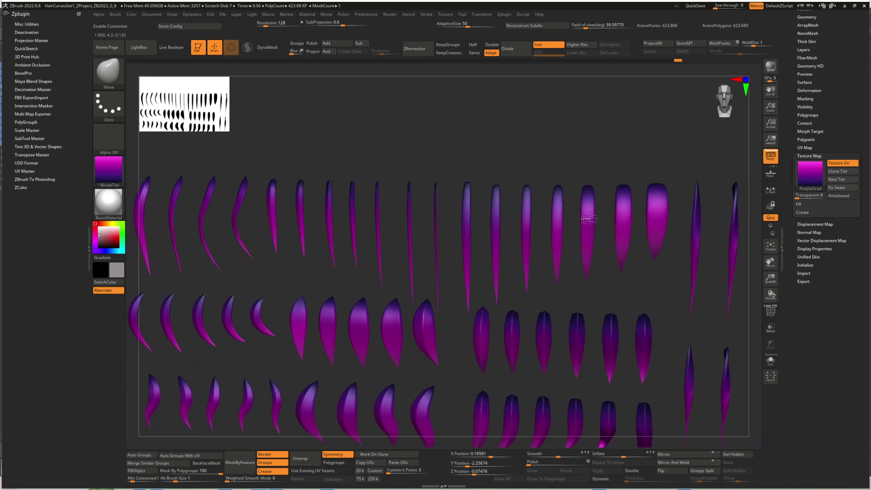
left_click(590, 227, "ctrl+shift")
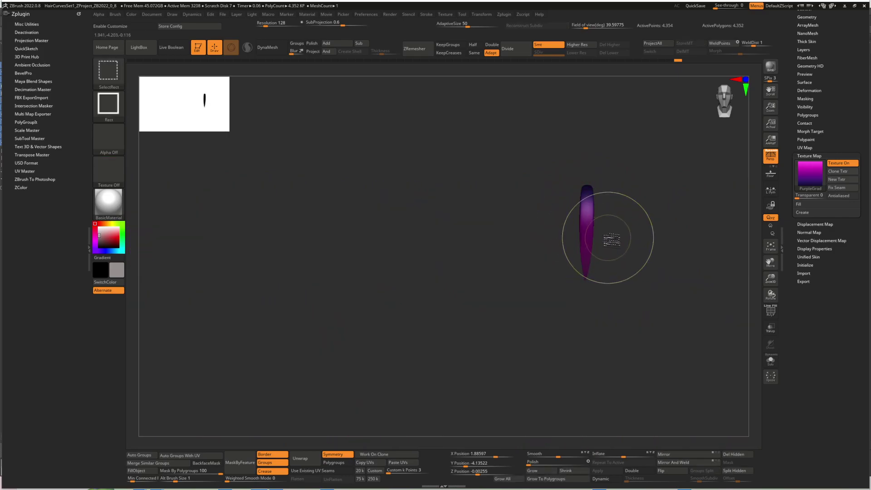
left_click(607, 236, "ctrl+shift")
mouse_move(583, 227)
right_mouse_down("ctrl")
mouse_move(535, 218)
mouse_move(508, 200)
right_mouse_up("ctrl")
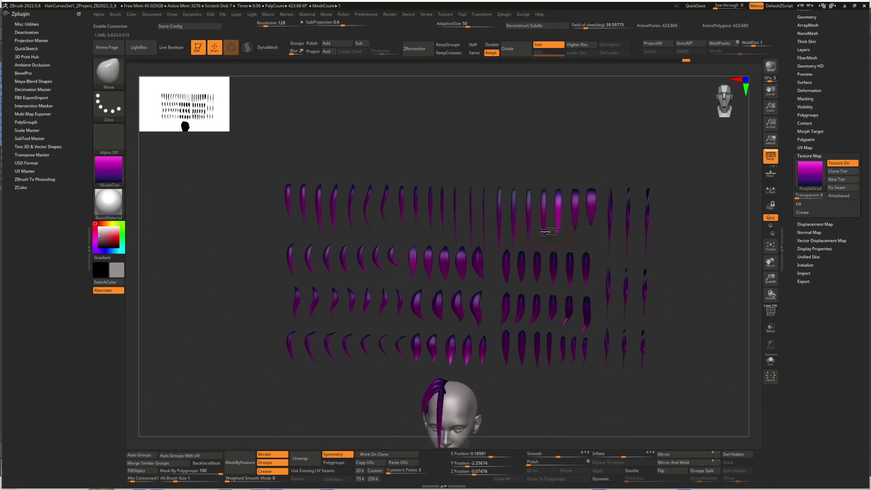
Duplicate the wide strand from the uppermost row with the transform gizmo and place the copy beside the head.
key("w")
left_click(427, 364)
right_click_drag(508, 295, 547, 273, "shift")
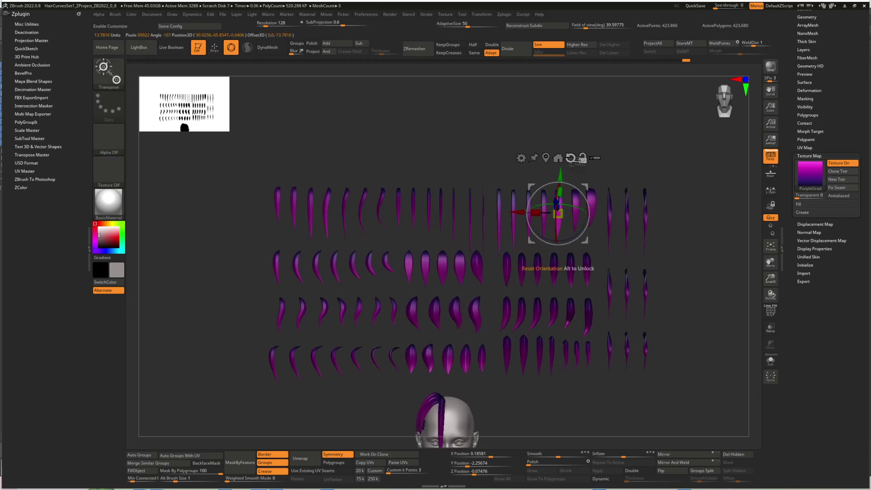
left_click_drag(559, 175, 558, 377, "ctrl")
right_click_drag(559, 391, 574, 249, "alt")
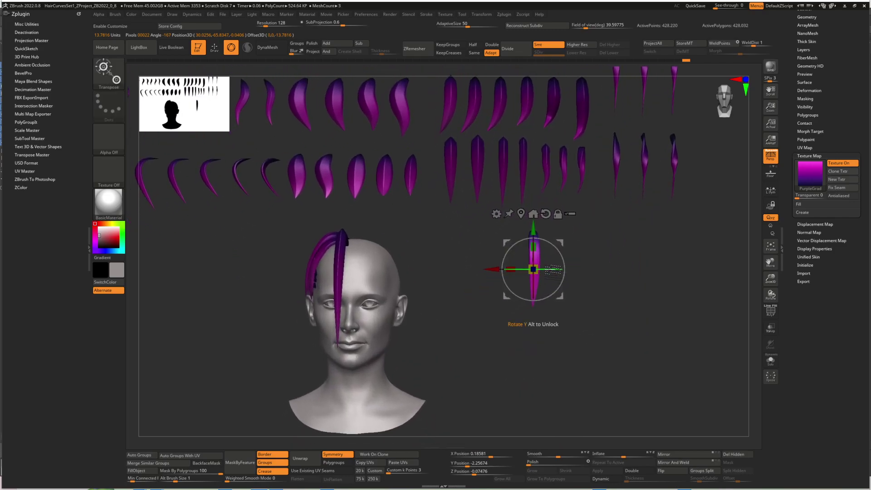
Move the new copy onto the head and turn it around so it sits behind the side strands.
left_click_drag(561, 241, 354, 235)
left_click_drag(370, 251, 377, 284)
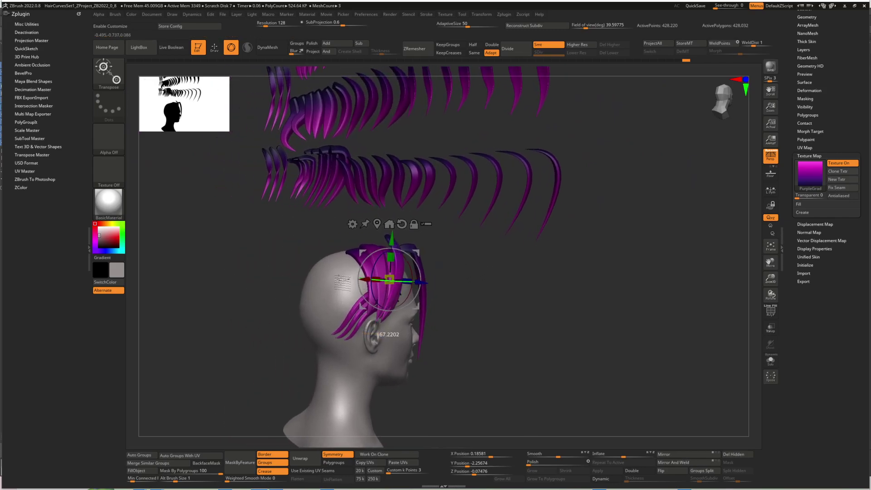
right_click_drag(371, 280, 409, 280, "alt")
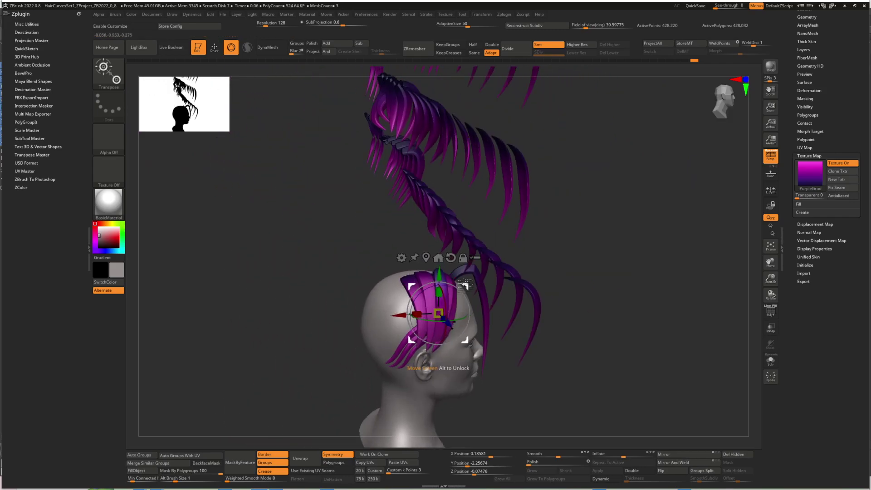
left_click_drag(423, 298, 425, 295)
right_click_drag(425, 295, 468, 308, "shift")
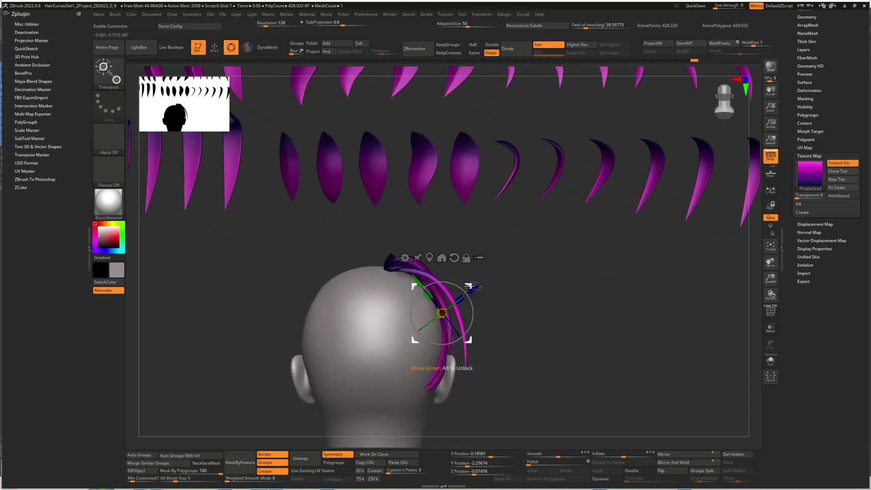
left_click_drag(459, 308, 459, 299)
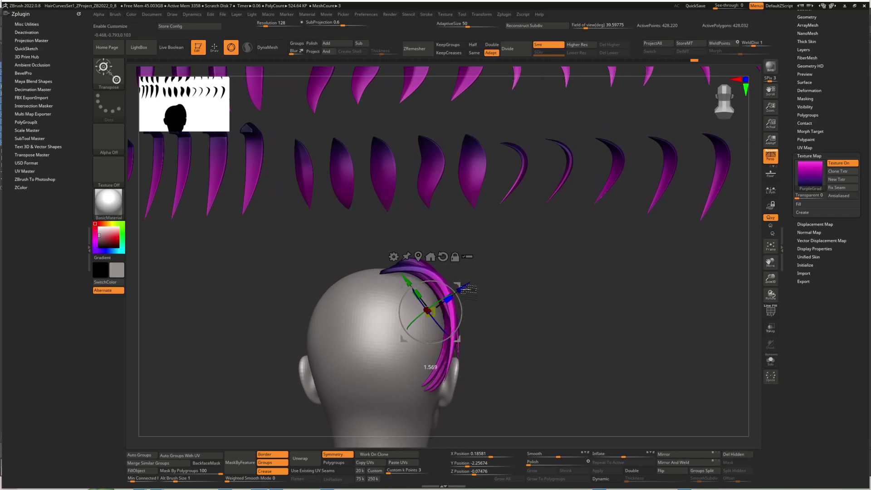
Rotate and offset the rear strand so it follows the curve of the back of the skull.
mouse_move(451, 307)
right_mouse_down()
mouse_move(449, 377)
mouse_move(460, 320)
right_mouse_up()
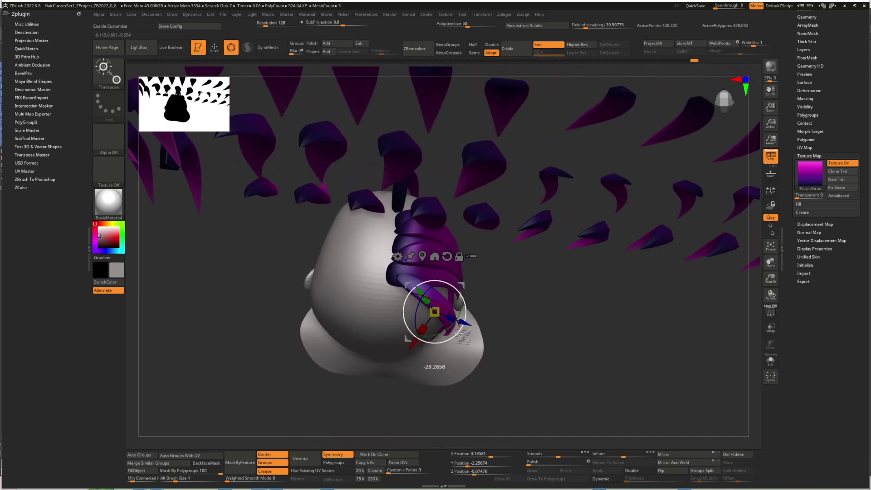
right_click_drag(442, 300, 411, 304)
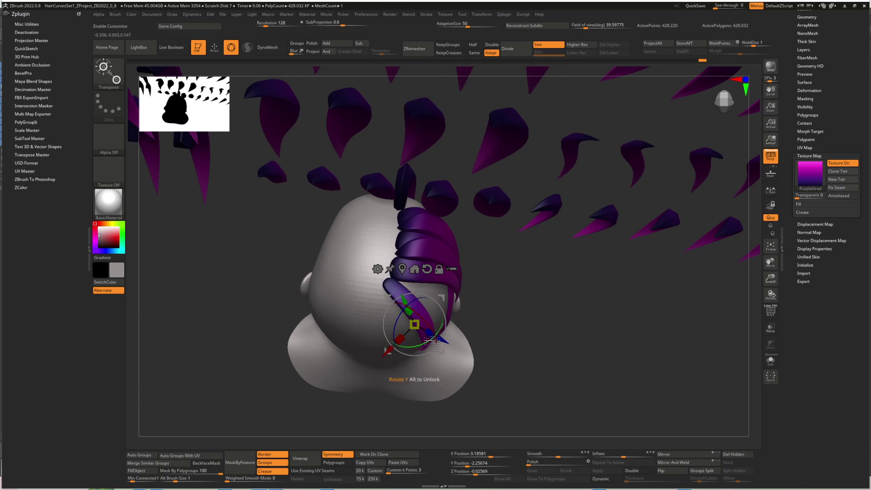
right_click_drag(416, 325, 445, 316)
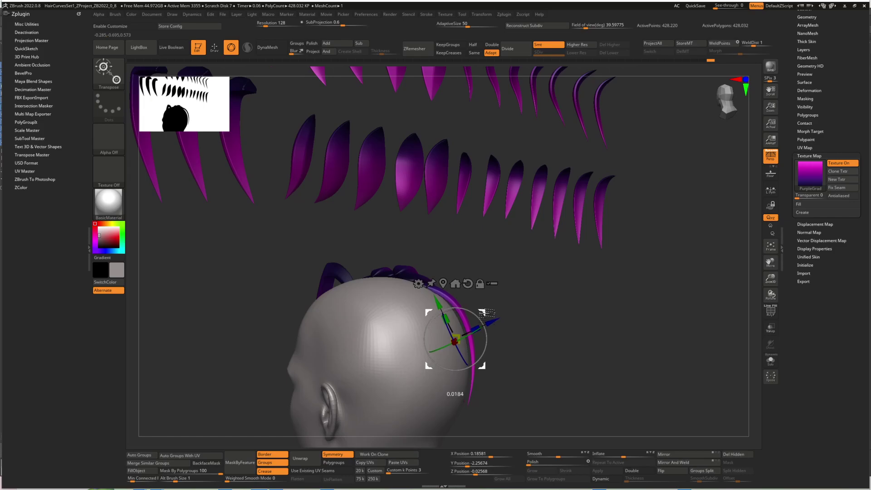
Refine the rear strand with the Move brush and pull its tip down toward the neck with the SnakeHook brush.
key("q")
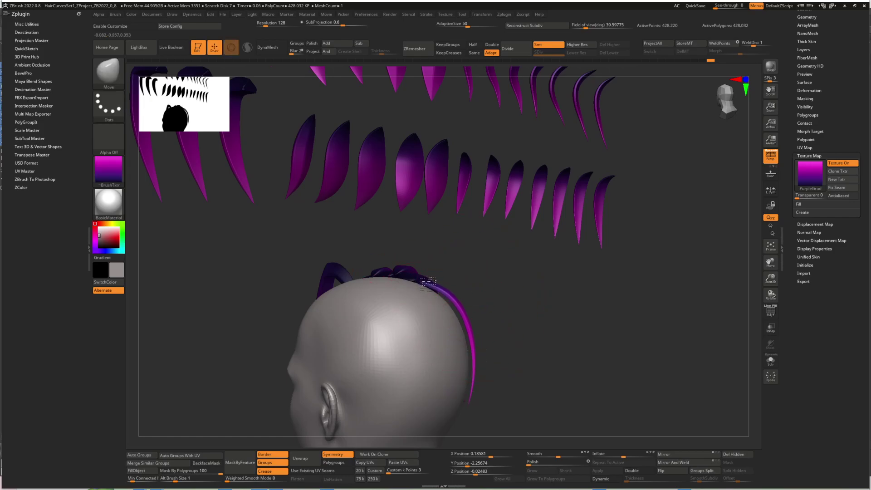
right_click_drag(469, 307, 457, 335)
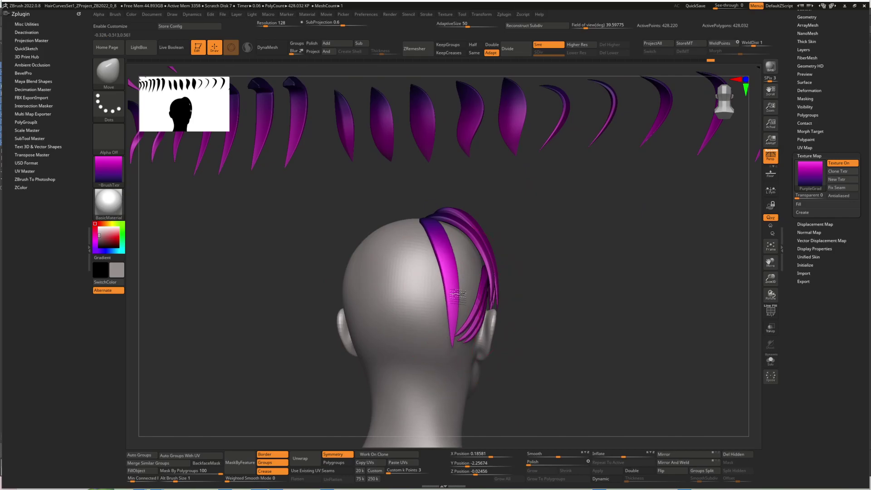
key("b")
key("s")
key("h")
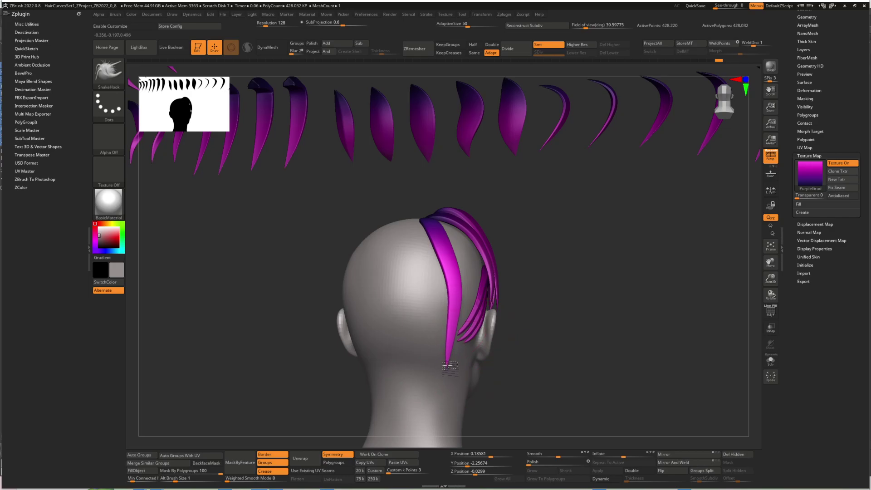
left_click_drag(447, 371, 450, 381)
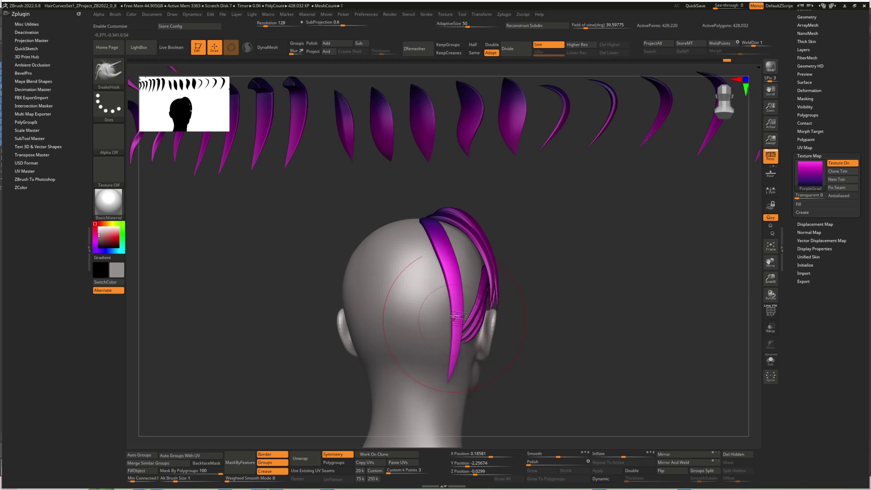
Bend the lower part and tip of the rear strand in toward the nape with the SnakeHook brush.
right_click_drag(457, 285, 410, 298)
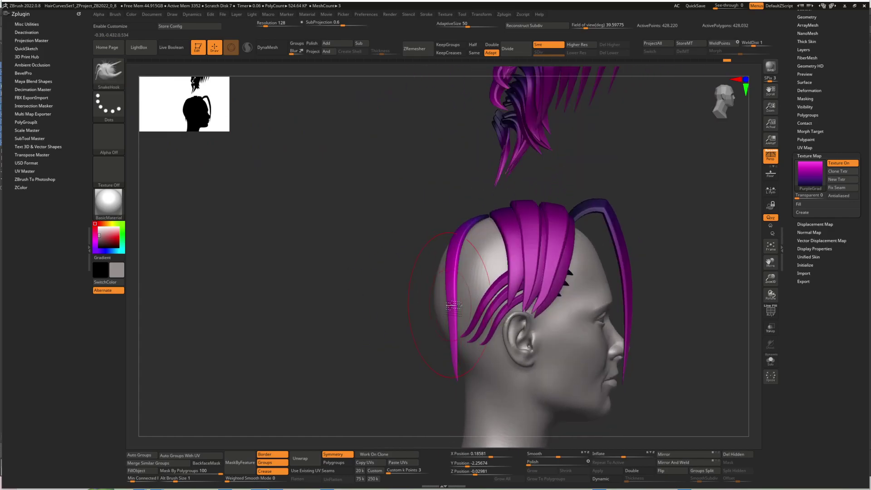
right_click_drag(449, 323, 420, 292, "alt")
left_click_drag(425, 340, 427, 336)
left_click_drag(429, 346, 430, 341)
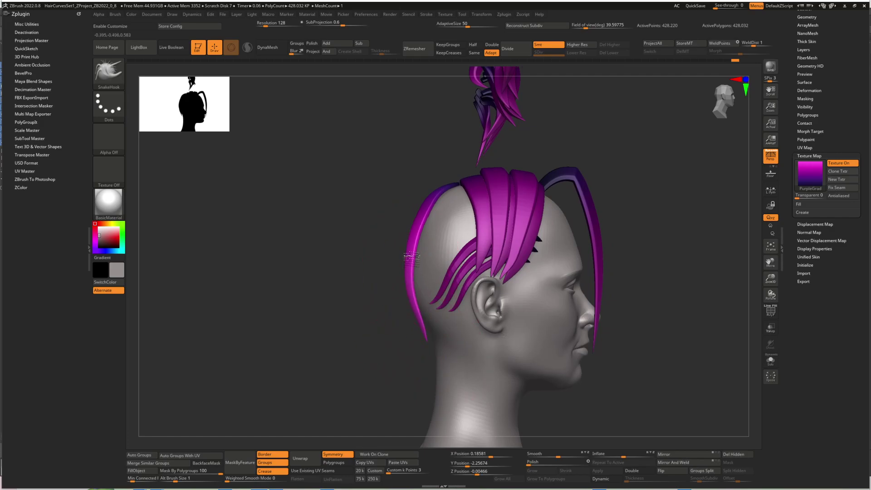
right_click_drag(415, 326, 425, 346)
right_click(435, 346)
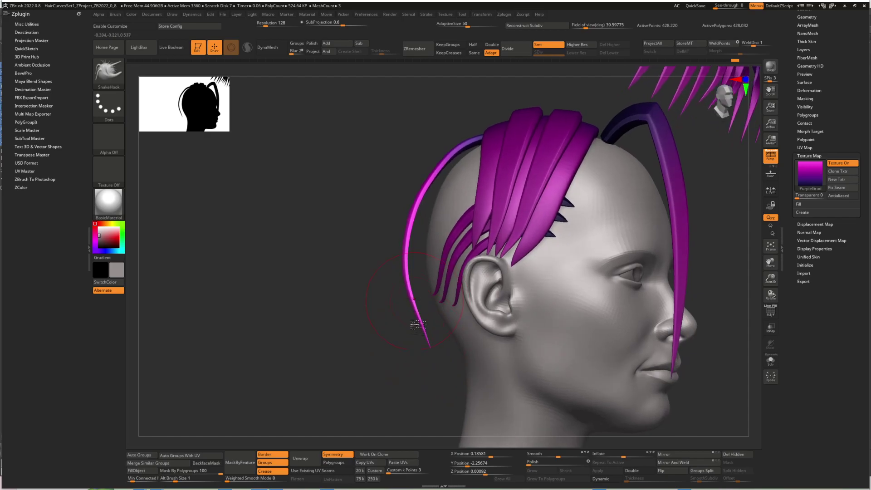
Try to mask off the upper part of the rear strand and place the transform gizmo on its tip.
left_click_drag(432, 344, 448, 344)
key("ctrl")
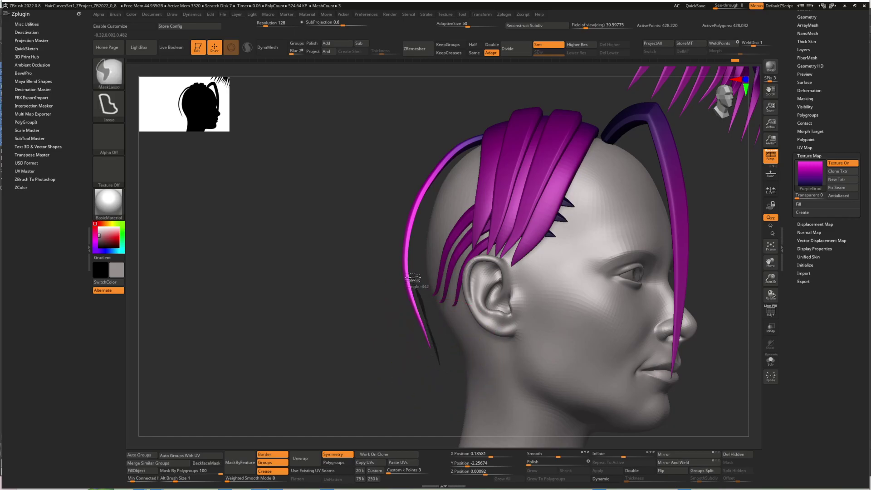
left_click(441, 378, "ctrl")
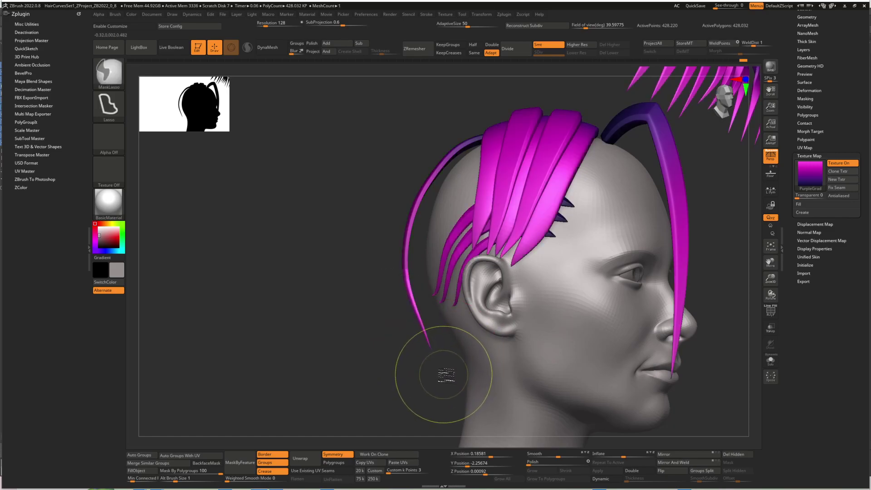
key("w")
left_click(433, 153)
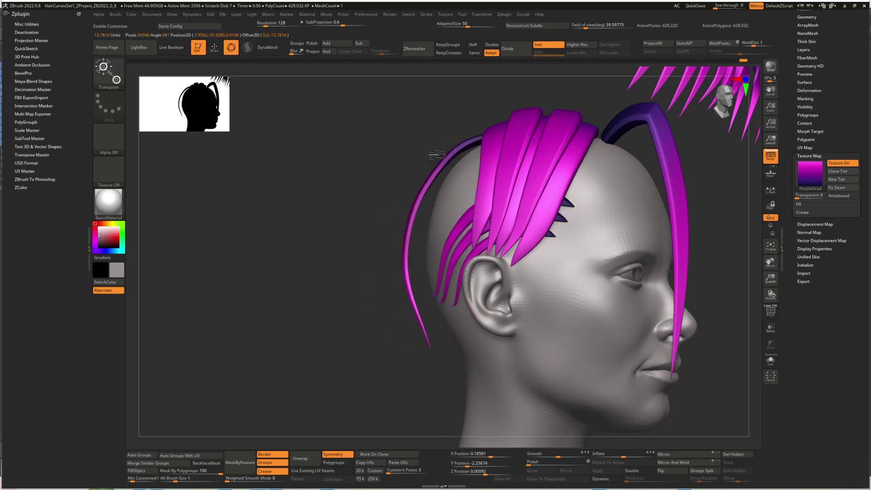
key("y")
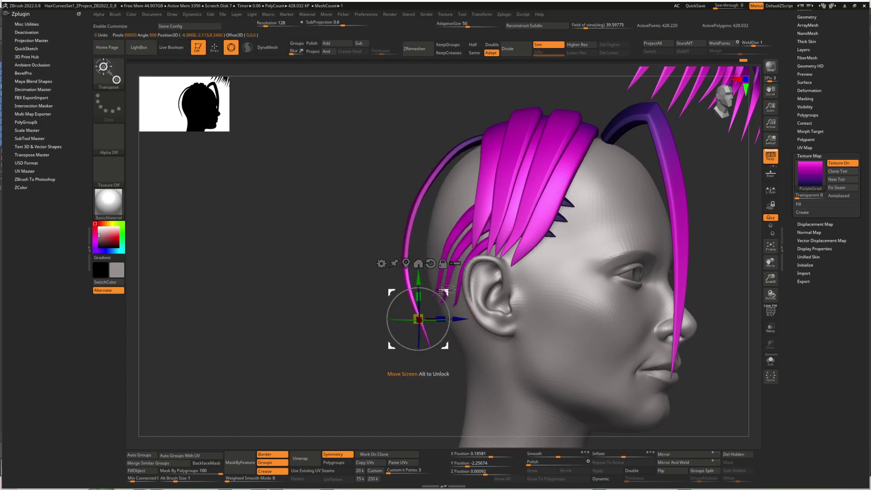
right_click_drag(479, 268, 513, 248, "ctrl")
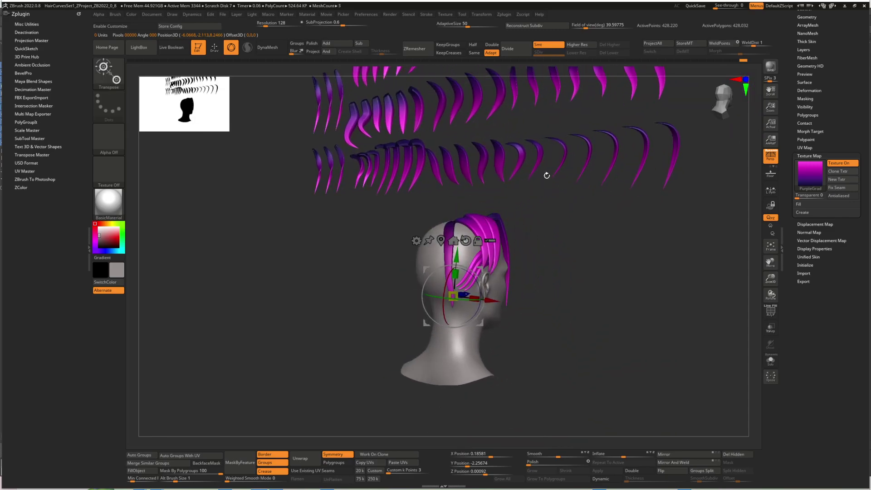
key("q")
left_click_drag(525, 218, 509, 264)
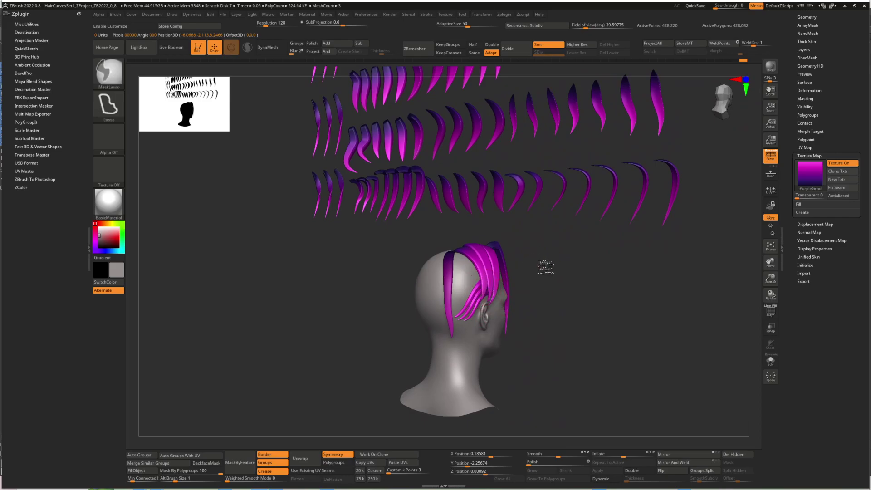
Isolate the rear strand and mask everything except its lower end, softening the mask edge.
mouse_move(548, 266)
right_mouse_down()
mouse_move(435, 309)
mouse_move(447, 345)
right_mouse_up()
right_click_drag(462, 303, 527, 300)
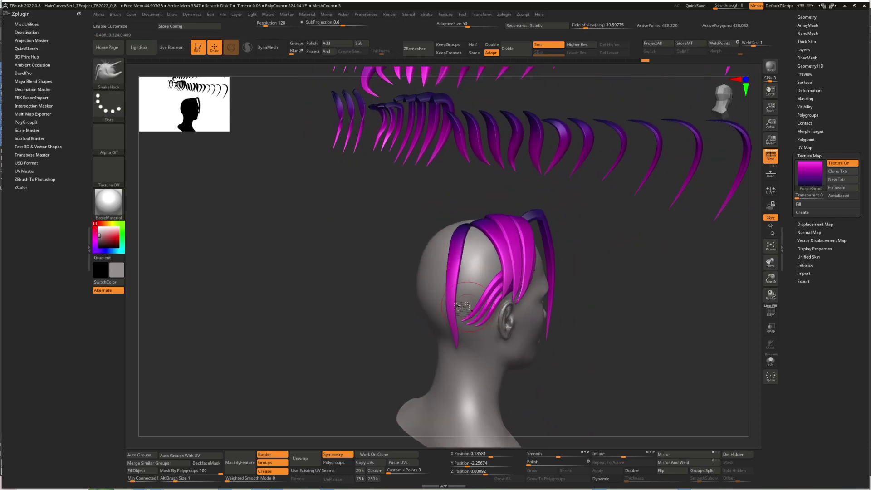
left_click(449, 301, "ctrl+shift")
mouse_move(453, 307)
right_mouse_down("shift")
mouse_move(446, 301)
mouse_move(417, 310)
right_mouse_up("shift")
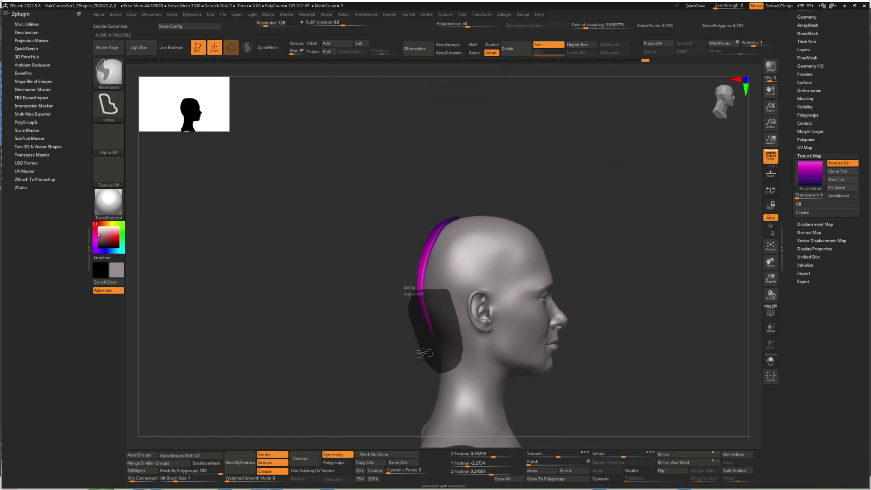
left_click_drag(425, 353, 418, 352, "ctrl")
left_click(418, 352, "ctrl")
left_click(422, 274, "ctrl")
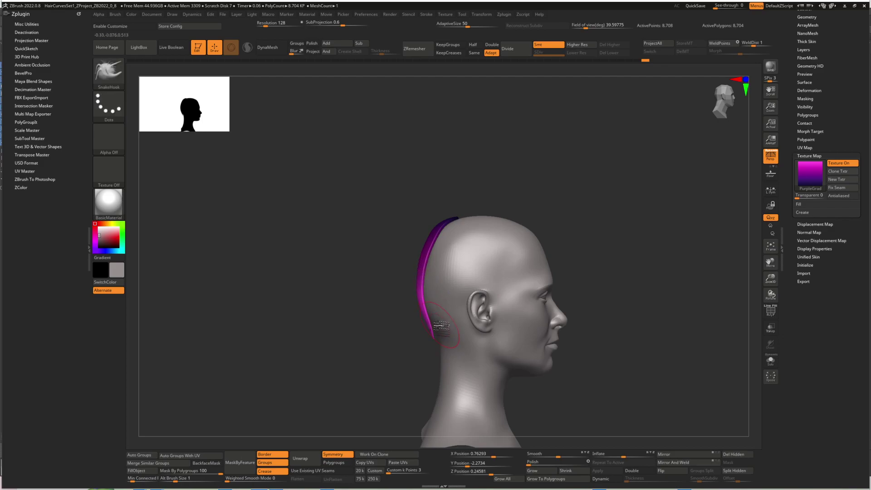
Nudge the unmasked lower end of the rear strand with the transform gizmo in side view.
key("r")
right_click_drag(429, 273, 462, 317, "ctrl")
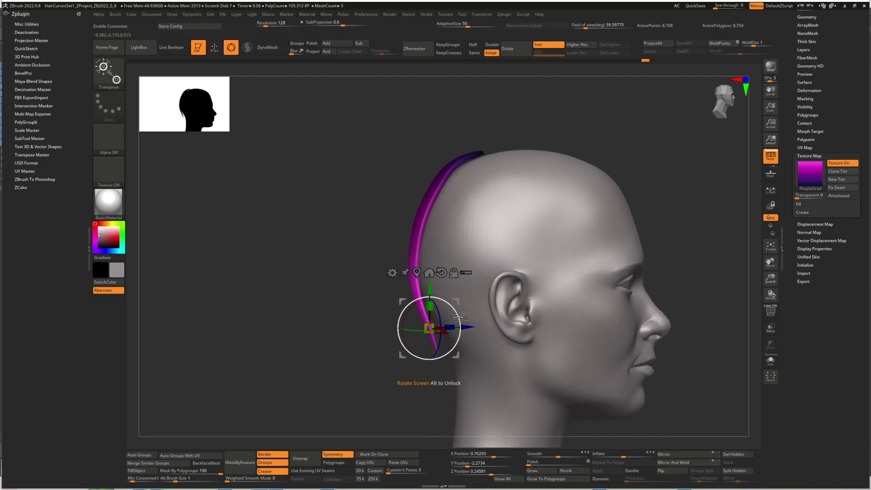
left_click_drag(460, 314, 460, 317)
left_click_drag(459, 303, 439, 285)
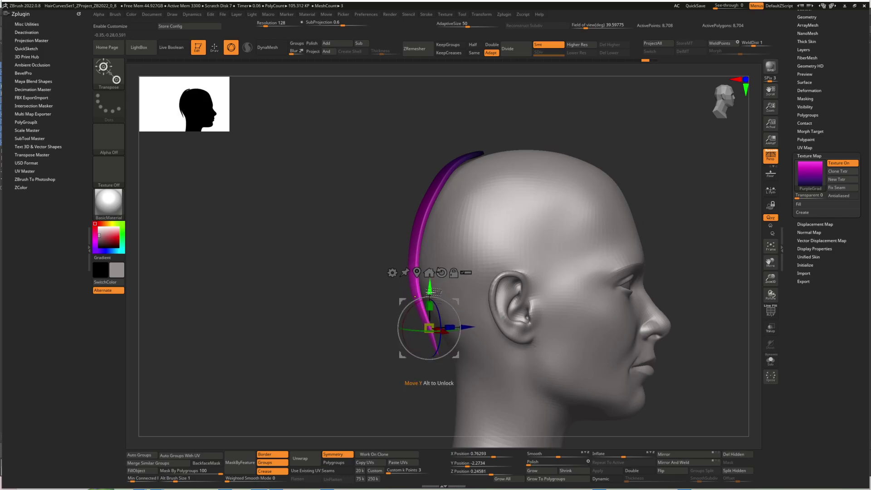
left_click_drag(433, 304, 431, 290)
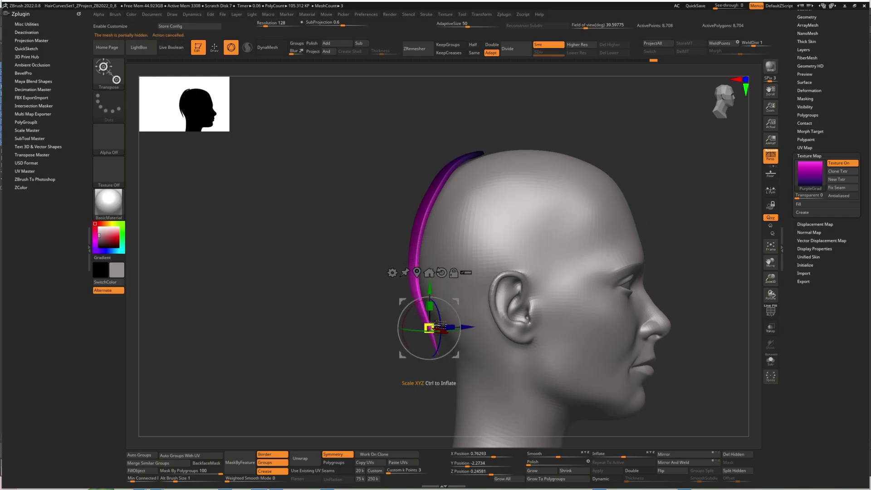
right_click_drag(452, 305, 402, 322)
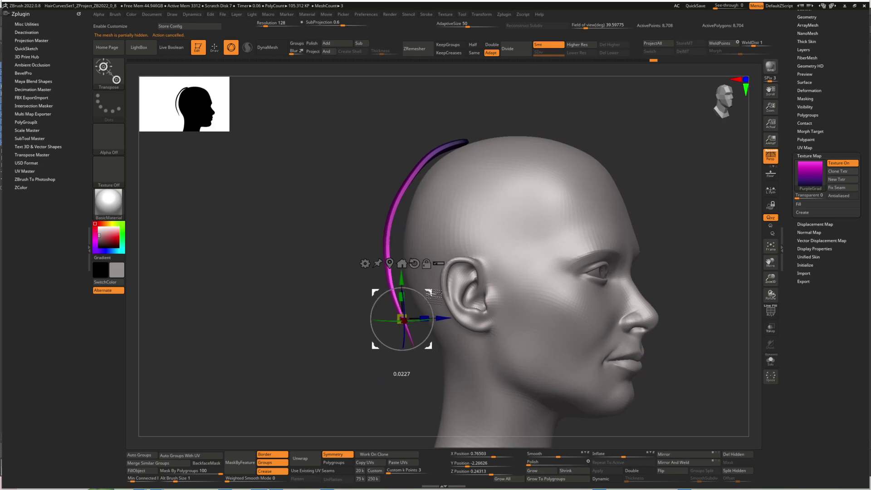
Mask the rear strand down to its tip, bend the tip in toward the nape, and clear the mask.
key("q")
mouse_move(403, 299)
left_mouse_down("ctrl")
mouse_move(385, 308)
mouse_move(409, 130)
mouse_move(454, 257)
left_mouse_up("ctrl")
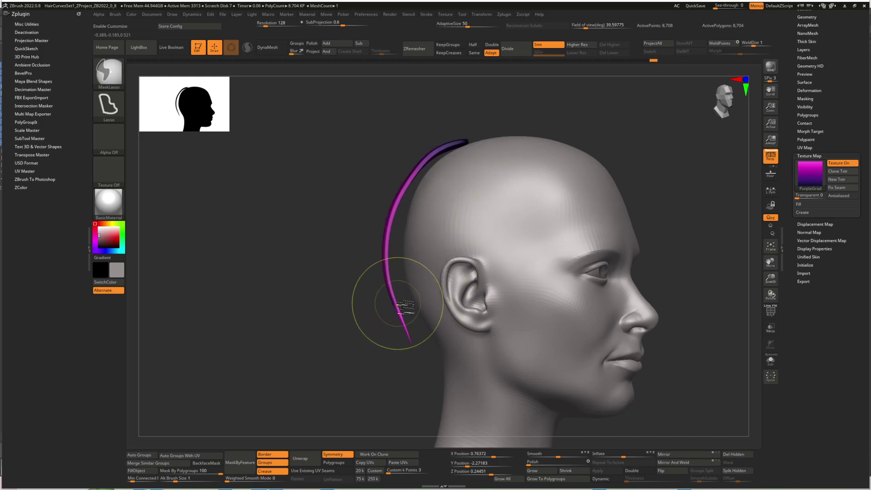
key("w")
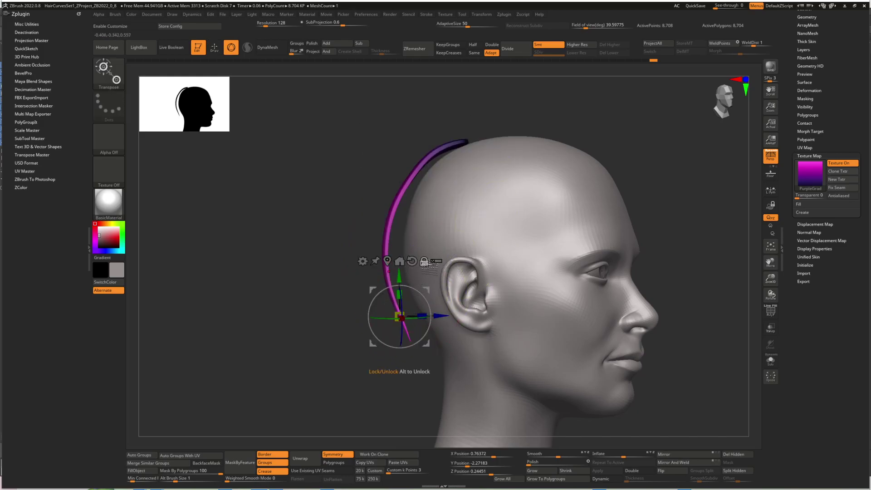
left_click_drag(400, 316, 456, 313, "alt")
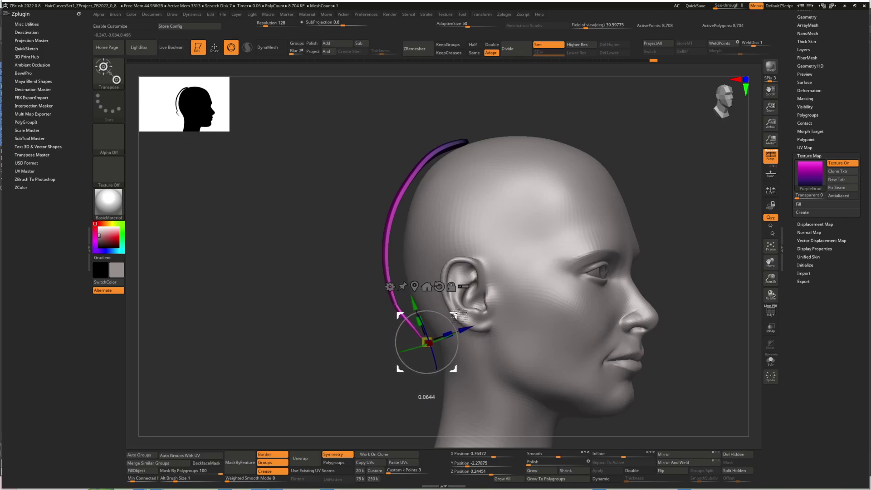
key("q")
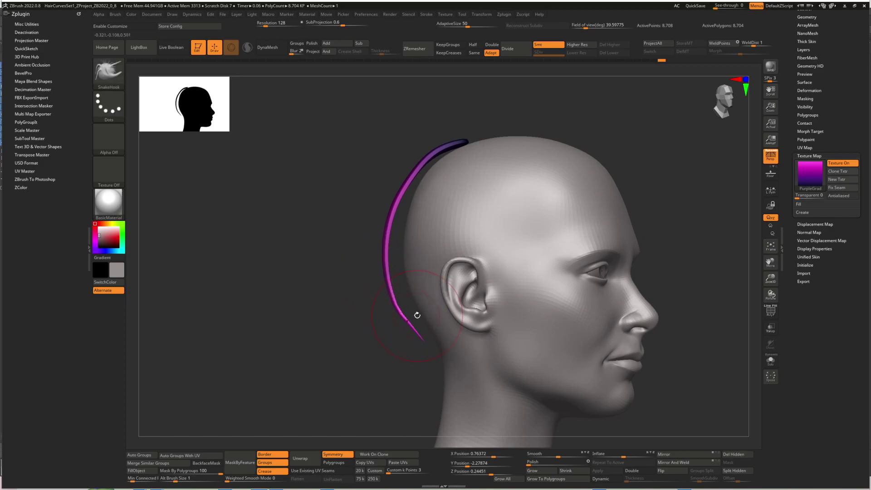
key("w")
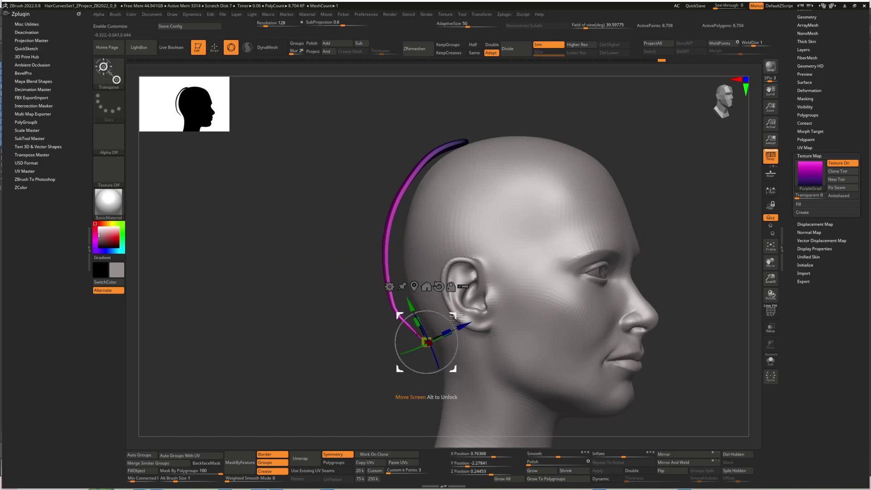
key("q")
mouse_move(397, 311)
right_mouse_down()
mouse_move(420, 331)
mouse_move(406, 321)
right_mouse_up()
left_click_drag(352, 323, 360, 340, "ctrl")
mouse_move(361, 340)
right_mouse_down()
mouse_move(434, 320)
mouse_move(400, 294)
right_mouse_up()
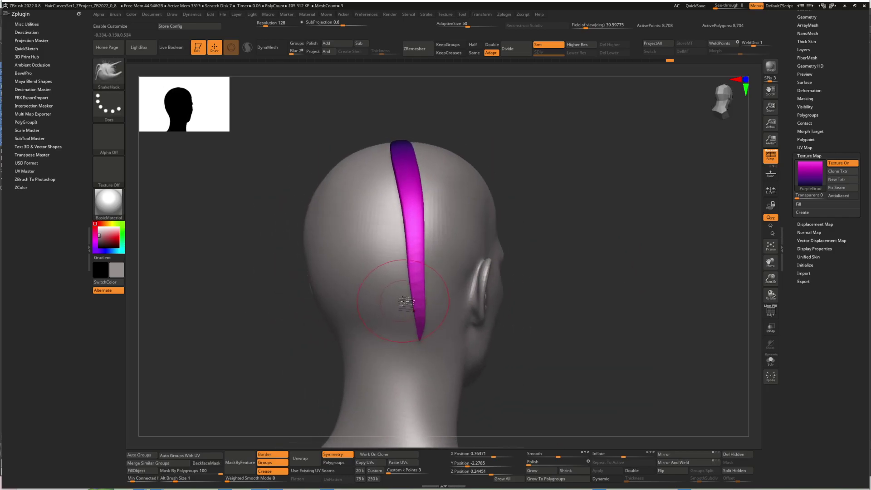
Reshape the lower half of the rear strand with the Move brush so it hugs the back of the head.
key("b")
key("m")
key("v")
mouse_move(420, 277)
left_mouse_down()
mouse_move(429, 277)
mouse_move(424, 269)
mouse_move(448, 293)
left_mouse_up()
key("space")
right_click_drag(439, 292, 384, 264)
left_click_drag(392, 265, 422, 285)
key("space")
right_click_drag(423, 285, 426, 301)
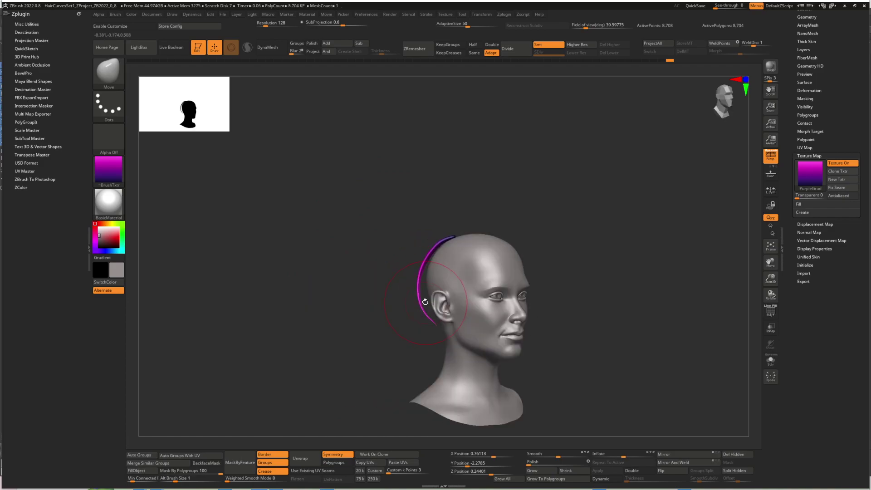
Compare the rear strand with the full hair set, and isolate its polygroup to check which pieces share it.
left_click(389, 325, "ctrl+shift")
key("space")
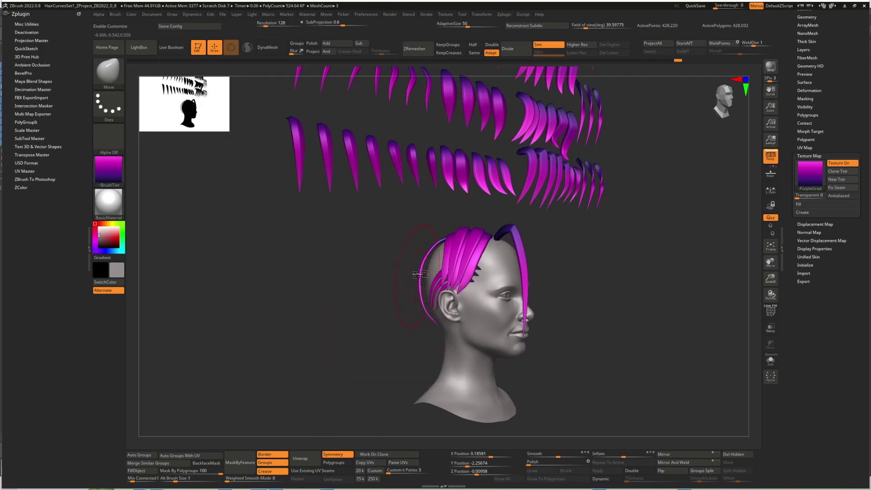
right_click_drag(425, 271, 452, 276)
left_click_drag(453, 276, 458, 274)
right_click_drag(493, 258, 287, 260, "ctrl")
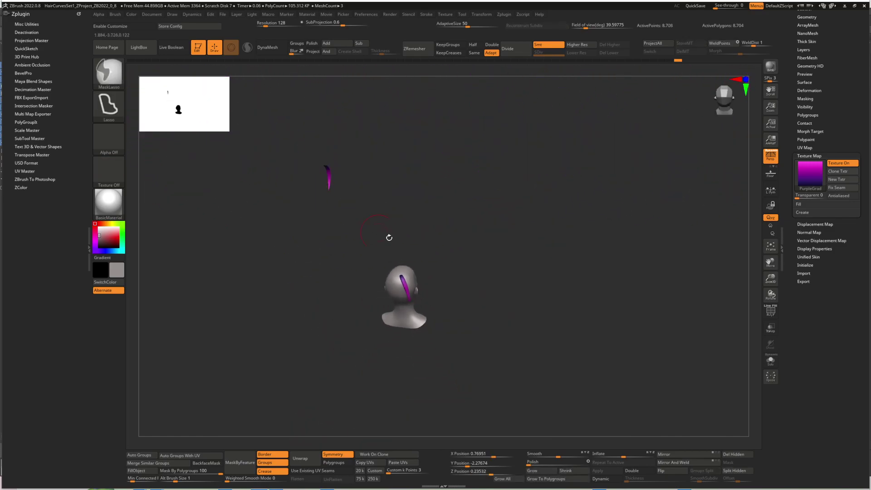
Show all the hair pieces and give each one its own polygroup with Auto Groups.
left_click(450, 271, "ctrl+shift")
left_click_drag(316, 337, 271, 371)
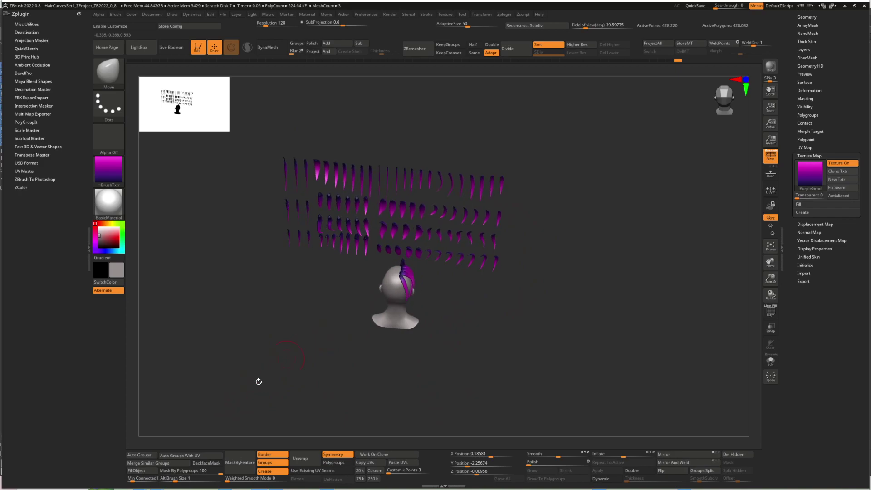
left_click(140, 455)
right_click_drag(430, 292, 496, 272, "ctrl")
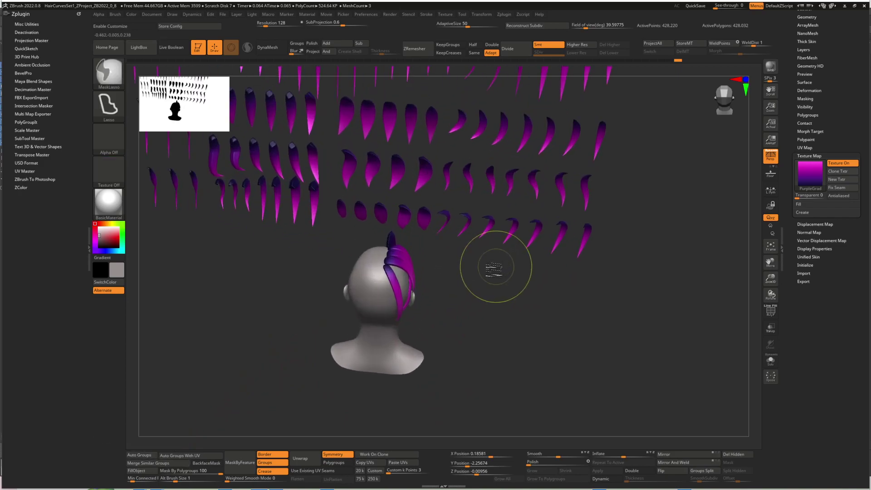
key("w")
right_click_drag(394, 294, 424, 293, "ctrl")
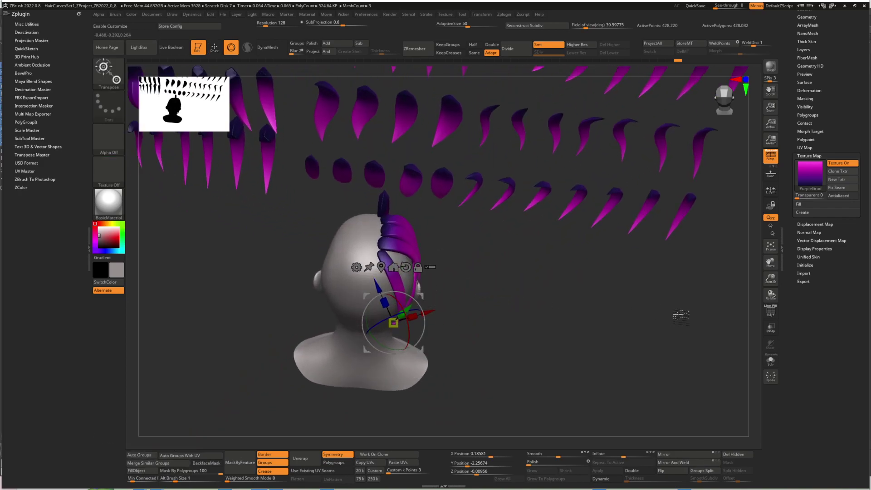
left_click_drag(797, 133, 796, 164)
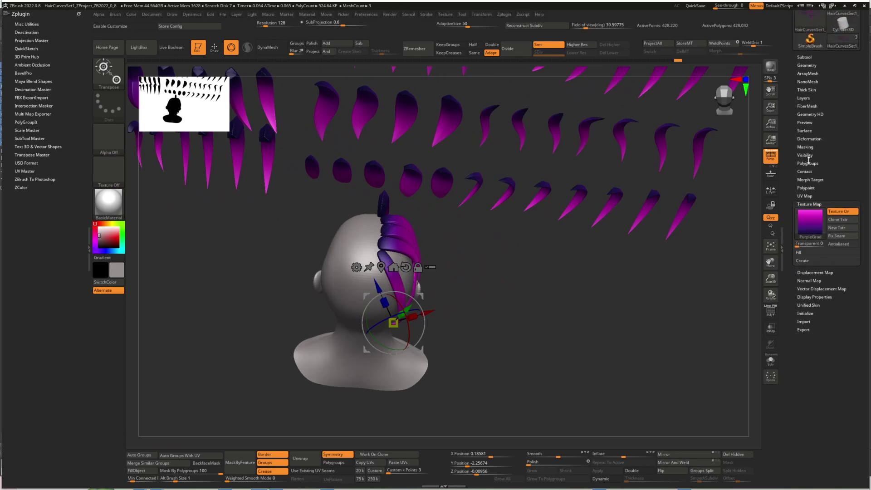
left_click(809, 163)
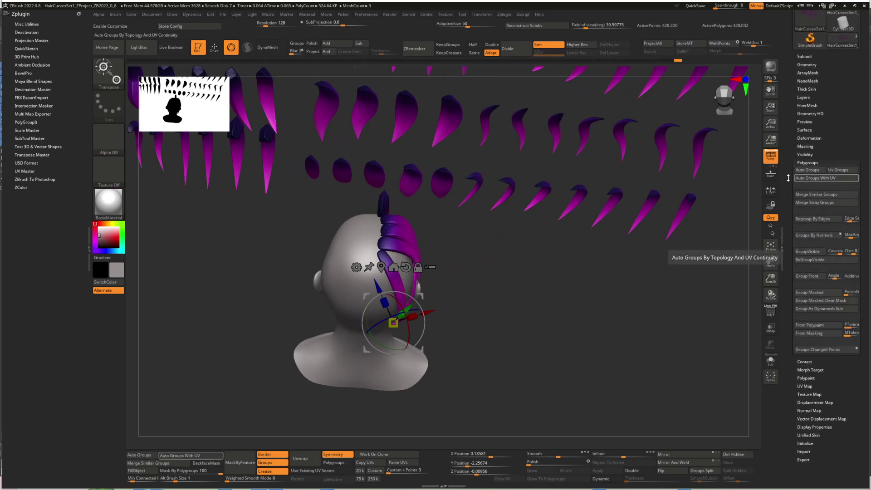
Mask all the hair except the rear strand and center the transform gizmo on that strand.
mouse_move(428, 285)
right_mouse_down()
mouse_move(423, 290)
mouse_move(437, 296)
right_mouse_up()
key("q")
left_click_drag(437, 295, 385, 246)
mouse_move(380, 250)
right_mouse_down()
mouse_move(382, 272)
mouse_move(374, 253)
right_mouse_up()
key("w")
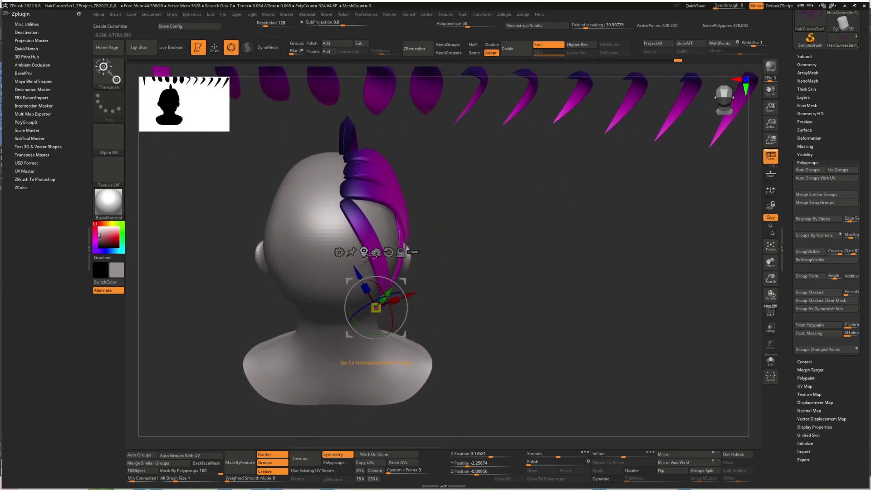
left_click(364, 253)
left_click(378, 253, "ctrl")
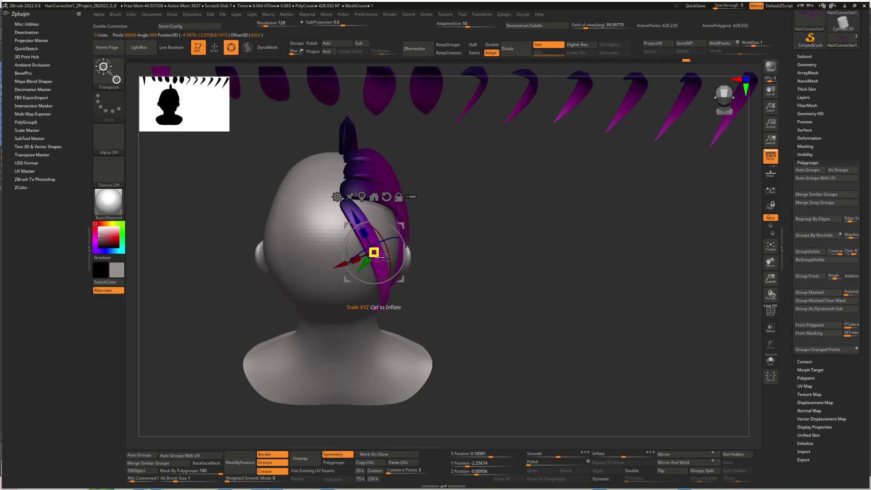
key("q")
mouse_move(399, 259)
right_mouse_down()
mouse_move(386, 266)
mouse_move(390, 227)
mouse_move(405, 231)
right_mouse_up()
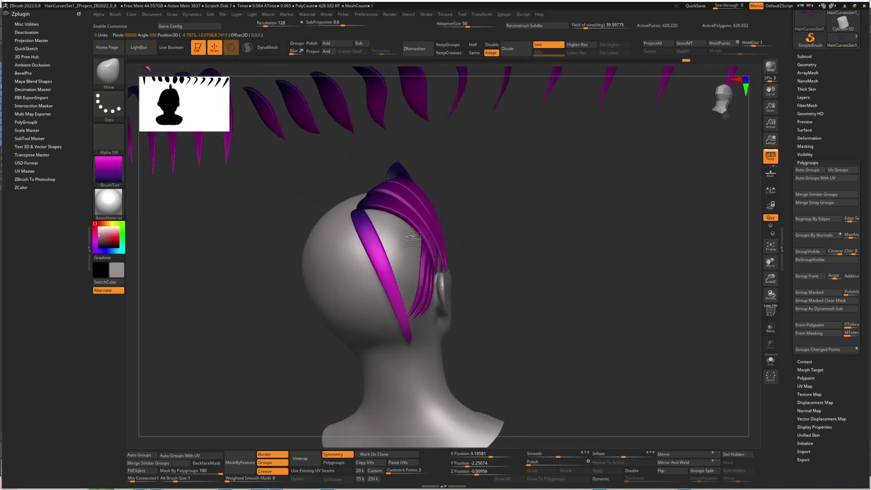
Isolate the rear strand and relocate its gizmo pivot to the root at the crown, aligned to the world axes.
left_click(383, 241, "ctrl+shift")
key("w")
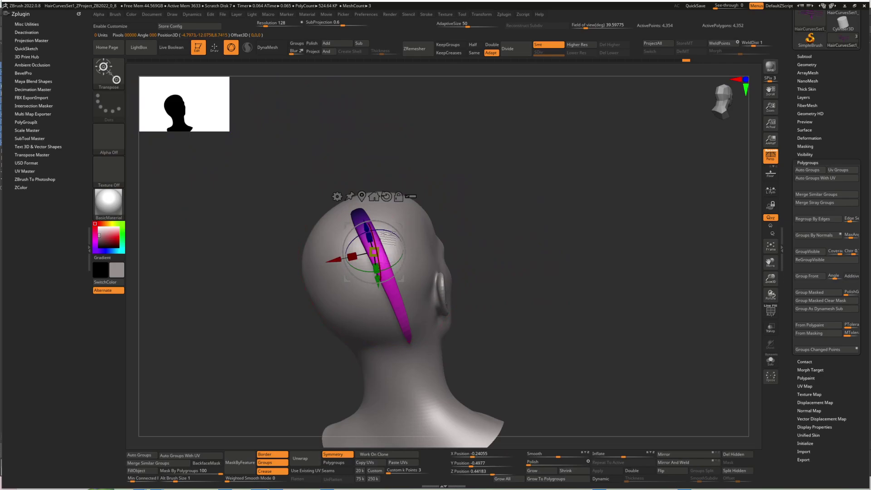
left_click(362, 197)
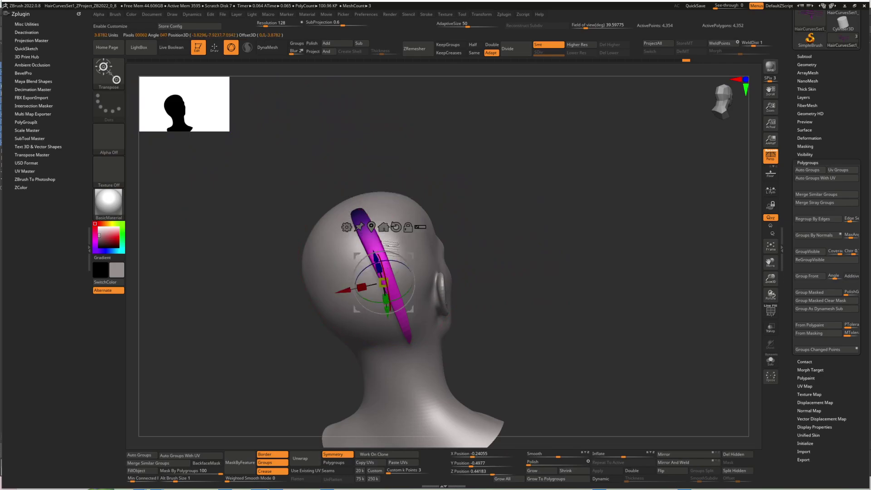
right_click_drag(390, 245, 399, 254, "shift")
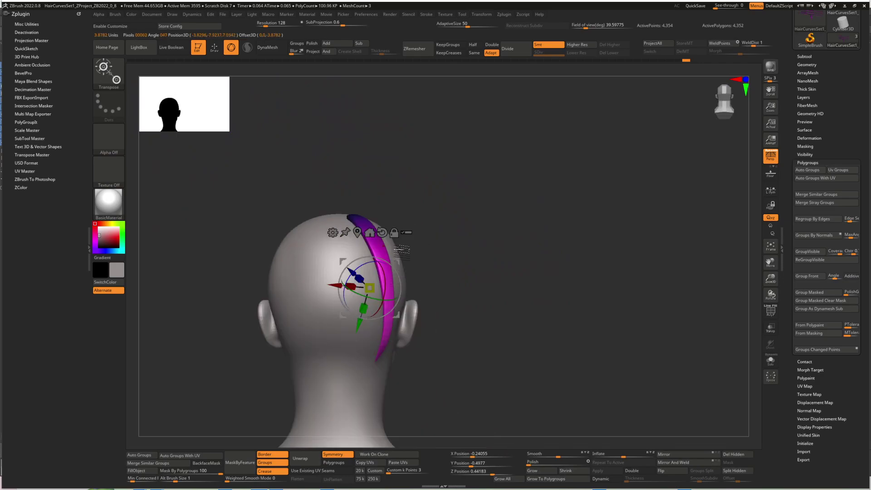
left_click_drag(398, 262, 380, 191, "alt")
right_click_drag(384, 197, 398, 345)
left_click_drag(395, 295, 396, 281)
Try to duplicate the isolated rear strand sideways with the transform gizmo.
right_click_drag(397, 281, 417, 202)
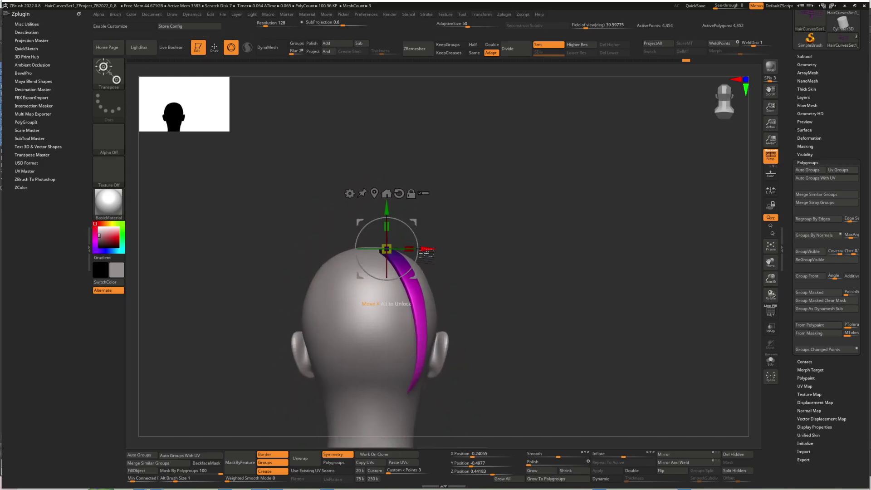
key("ctrl")
key("q")
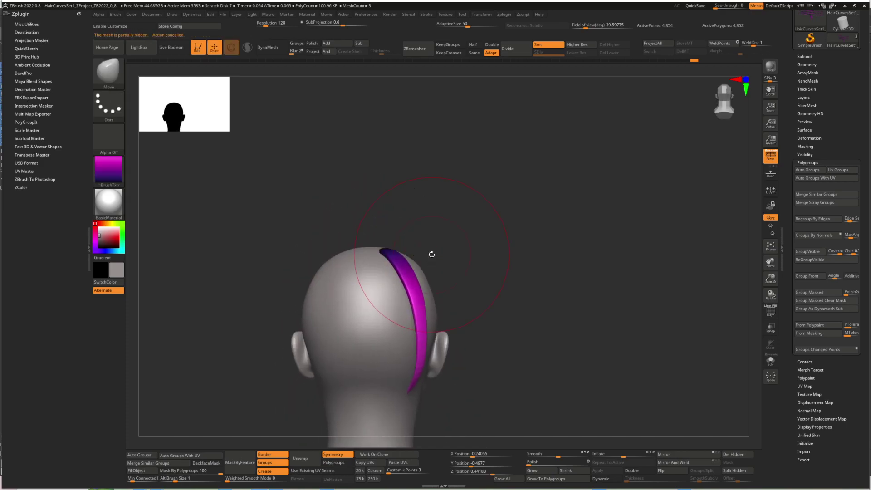
Show all the hair pieces again after comparing them with the isolated rear strand.
left_click(461, 254, "ctrl+shift")
left_click_drag(453, 266, 443, 294)
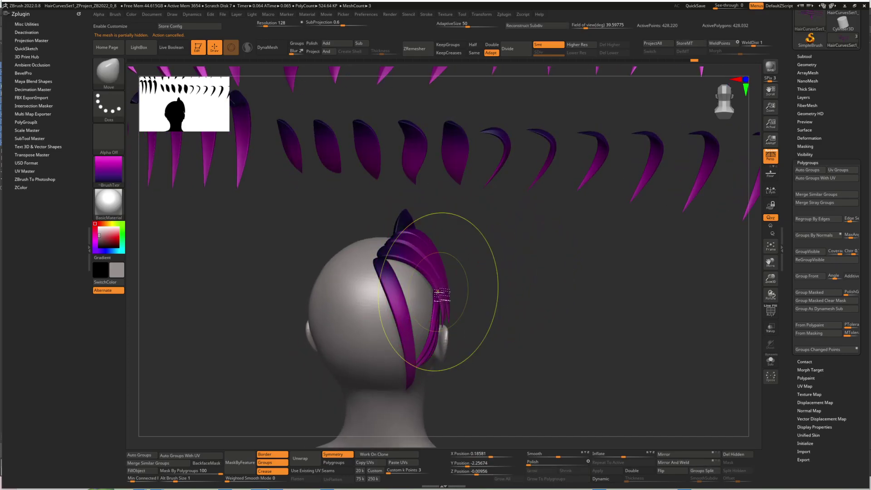
key("ctrl+z")
key("ctrl+shift")
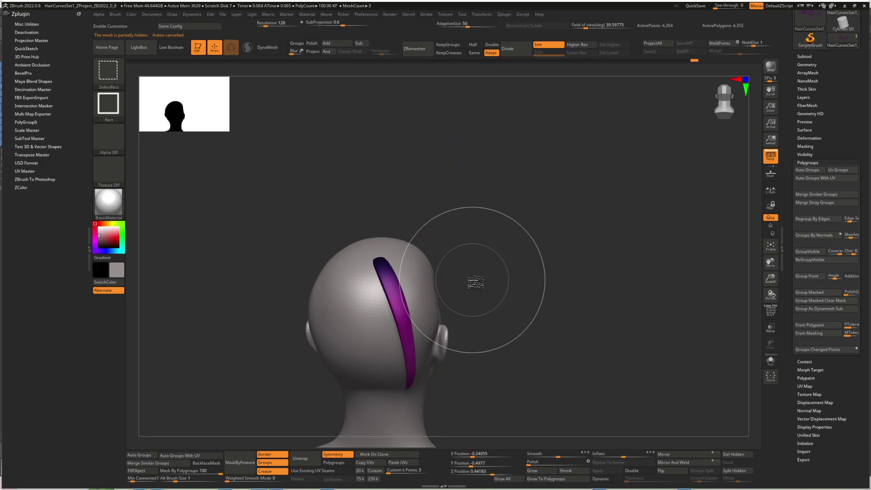
left_click(481, 282, "ctrl+shift")
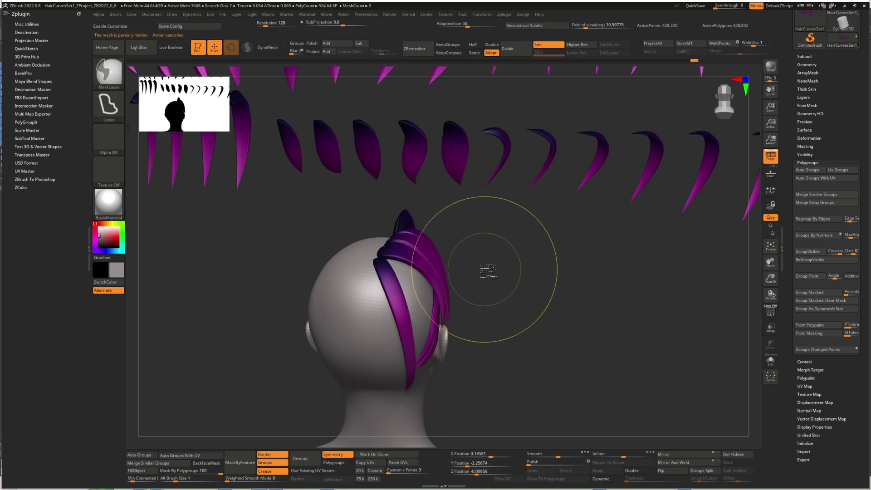
left_click(406, 311, "ctrl+shift")
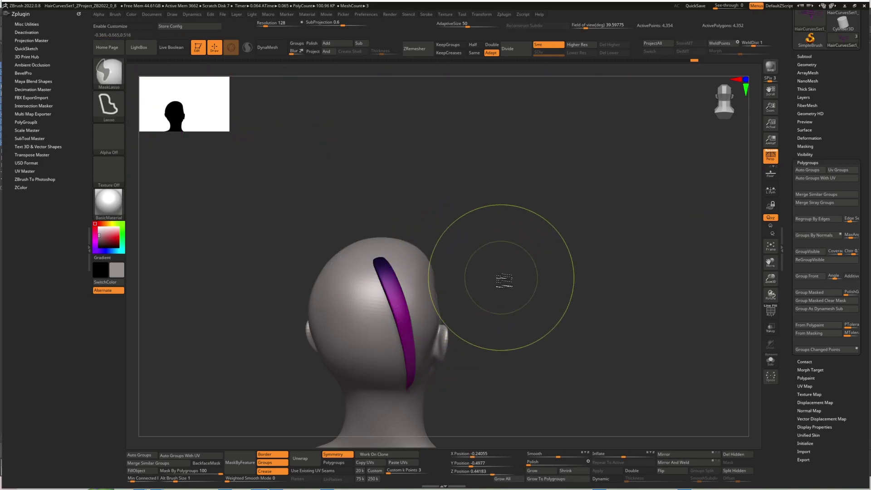
left_click(500, 282, "ctrl+shift")
Duplicate the rear strand toward the middle of the back of the head and rotate the copy to follow the skull.
right_click_drag(386, 274, 403, 282)
key("w")
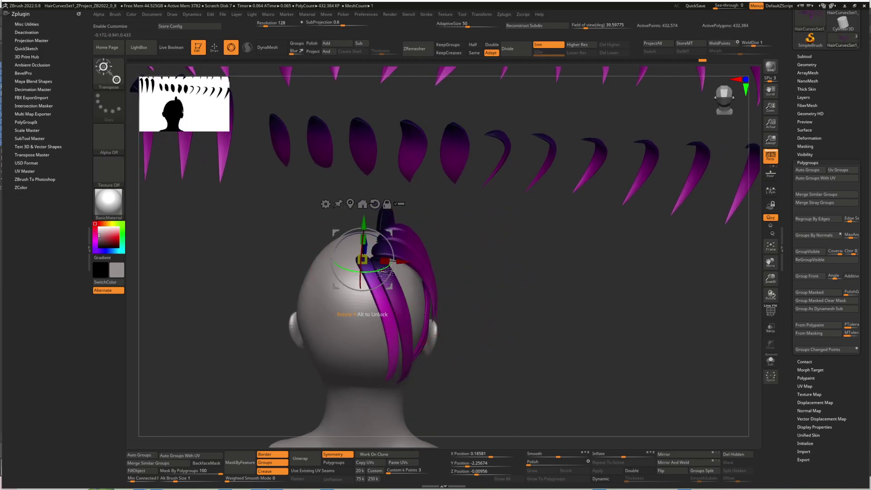
right_click_drag(389, 268, 391, 287)
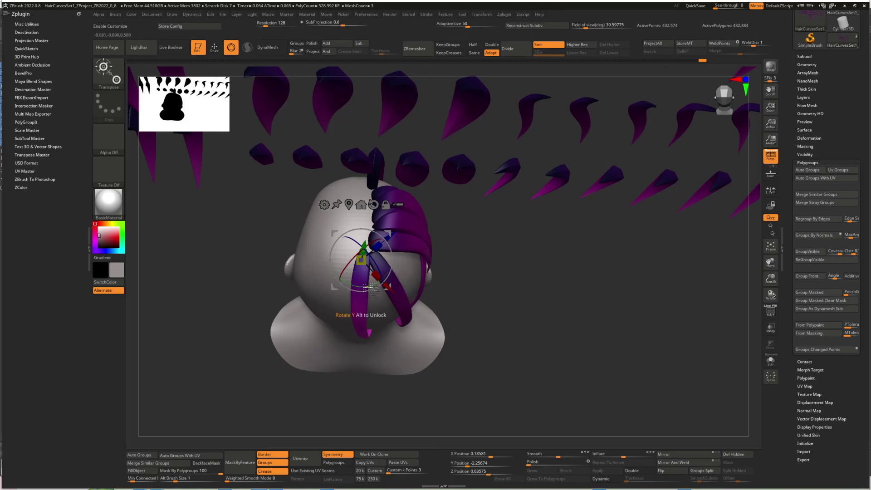
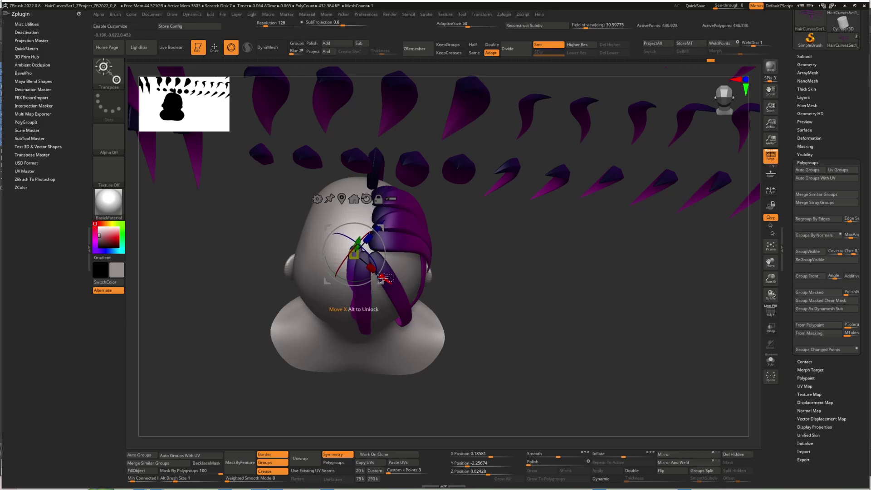
Duplicate another rear strand further around the back of the head, then move, rotate and fit it from the crown.
mouse_move(369, 271)
right_mouse_down()
mouse_move(365, 222)
mouse_move(362, 275)
right_mouse_up()
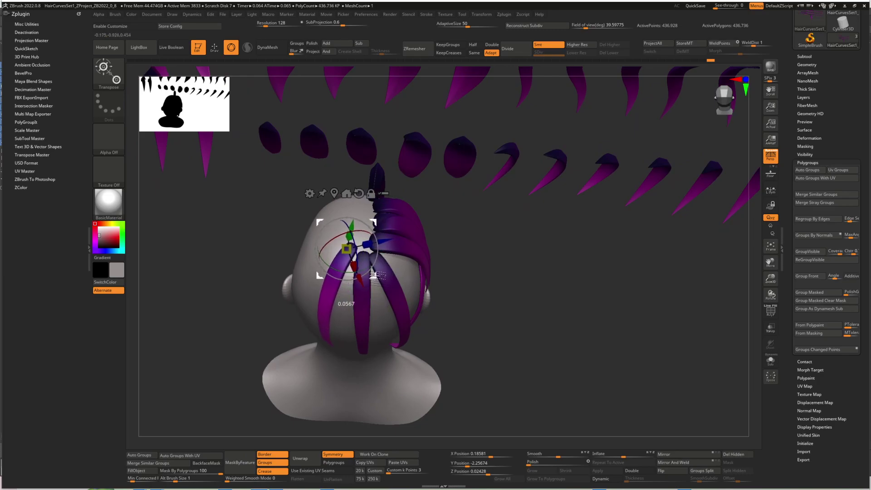
right_click_drag(387, 277, 383, 249)
left_click_drag(333, 246, 340, 253)
right_click_drag(341, 277, 352, 288)
left_click_drag(338, 272, 332, 272)
right_click_drag(346, 285, 347, 234)
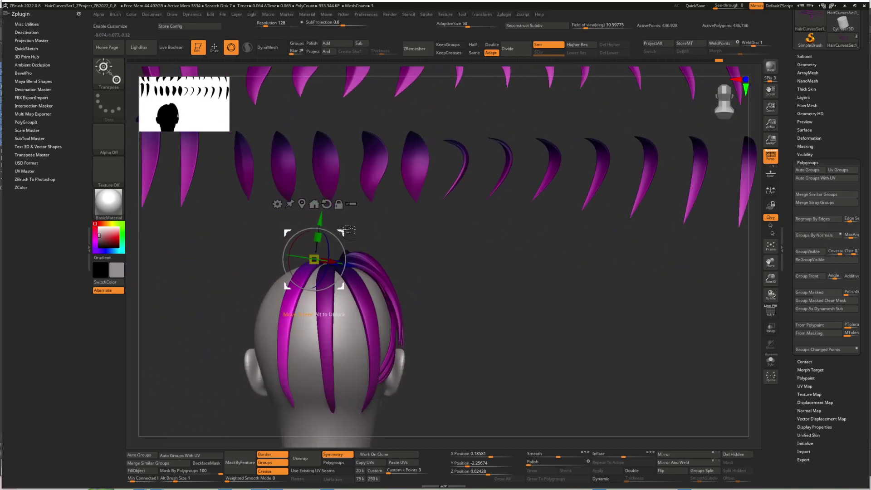
left_click_drag(320, 225, 320, 226)
Add one more copy of the rear strand toward the opposite ear and fit it against the skull.
right_click_drag(337, 248, 420, 245)
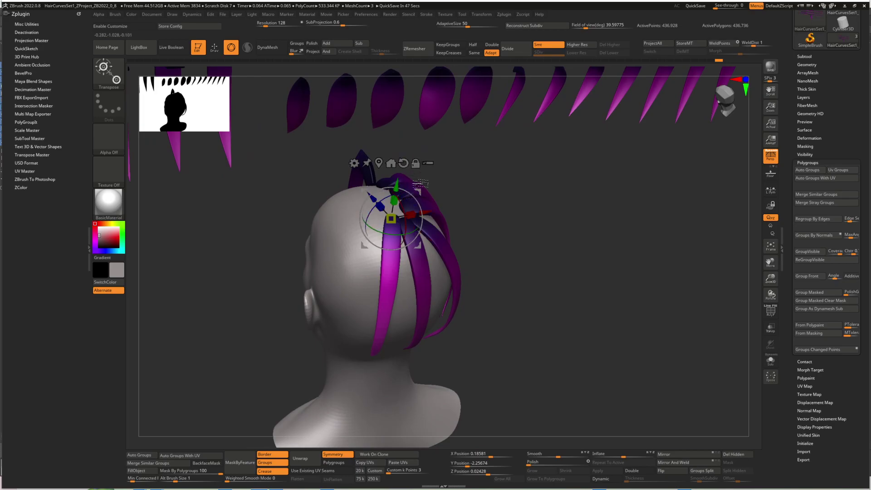
right_click_drag(420, 245, 392, 273)
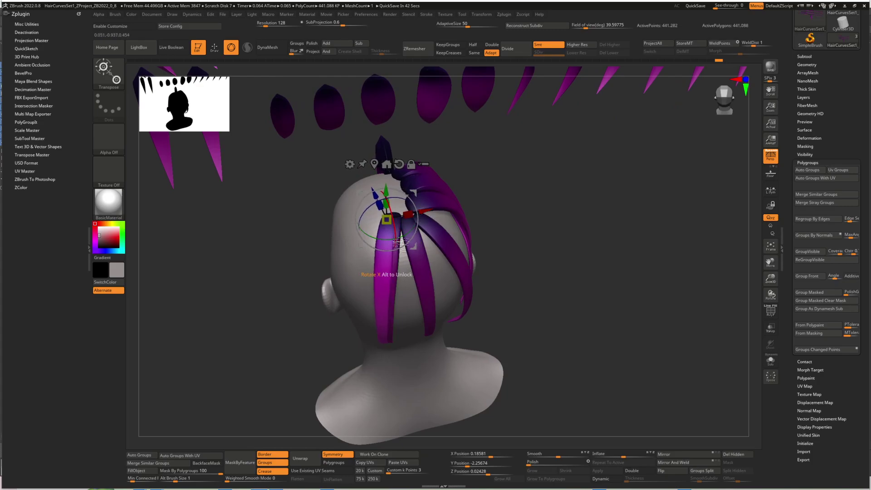
right_click_drag(359, 234, 408, 226)
right_click_drag(352, 234, 394, 220)
right_click_drag(408, 191, 345, 213)
left_click_drag(376, 205, 372, 208)
mouse_move(376, 198)
right_mouse_down()
mouse_move(430, 229)
mouse_move(488, 227)
mouse_move(444, 282)
mouse_move(418, 269)
mouse_move(468, 304)
mouse_move(444, 300)
mouse_move(459, 300)
right_mouse_up()
Hide the three small curved strands above and behind the ear.
key("q")
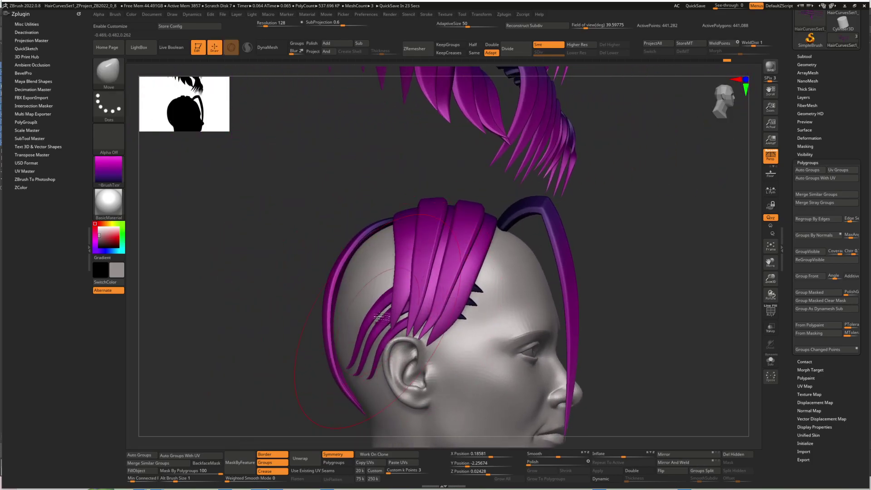
left_click(387, 305, "ctrl+shift")
left_click(405, 295, "ctrl+shift")
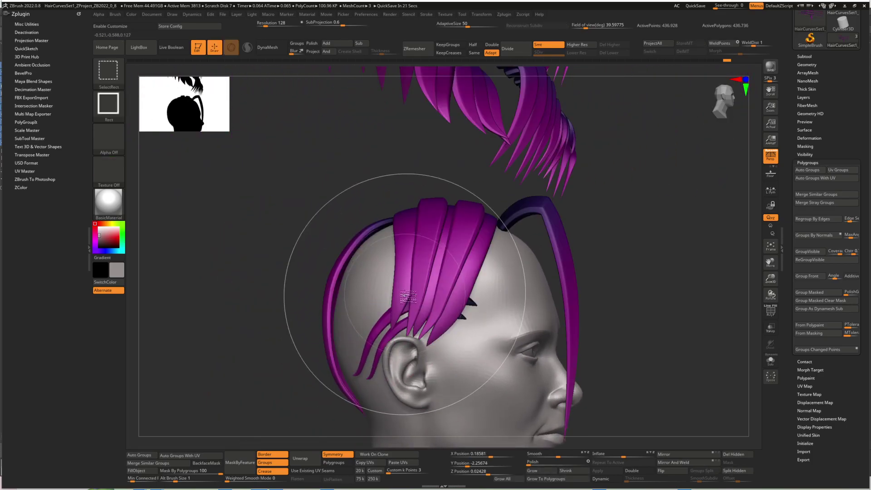
left_click(388, 319, "ctrl+shift")
left_click(386, 337, "ctrl+shift")
right_click_drag(396, 328, 442, 254, "ctrl")
Invert the visibility to isolate the three small ear strands and split them into their own subtool.
left_click_drag(566, 257, 573, 265, "ctrl+shift")
right_click_drag(563, 257, 486, 307)
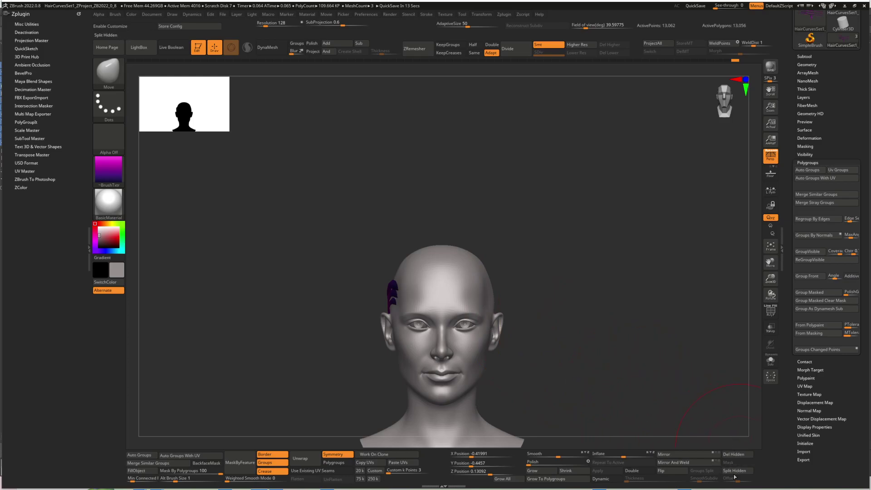
left_click(622, 364, "ctrl+shift")
left_click(737, 471)
Select the small ear strands' subtool and mirror the strands onto the other side of the head.
left_click(802, 57)
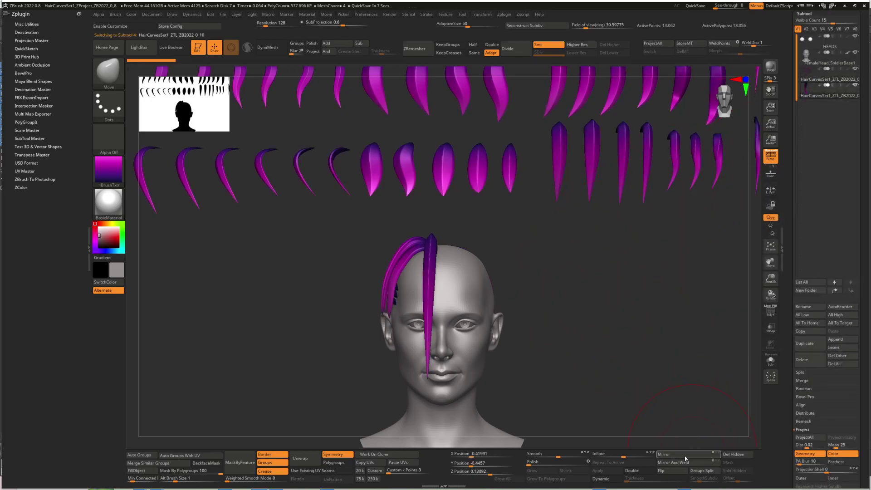
left_click_drag(535, 327, 505, 332)
right_click_drag(475, 293, 476, 305, "ctrl")
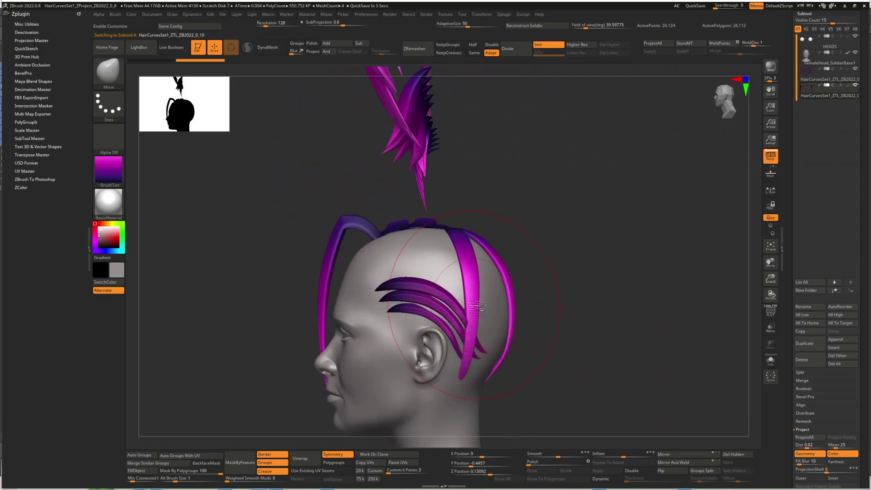
Reselect the main hair subtool and adjust the rear strands around the crown with the Move brush.
left_click(475, 305, "alt")
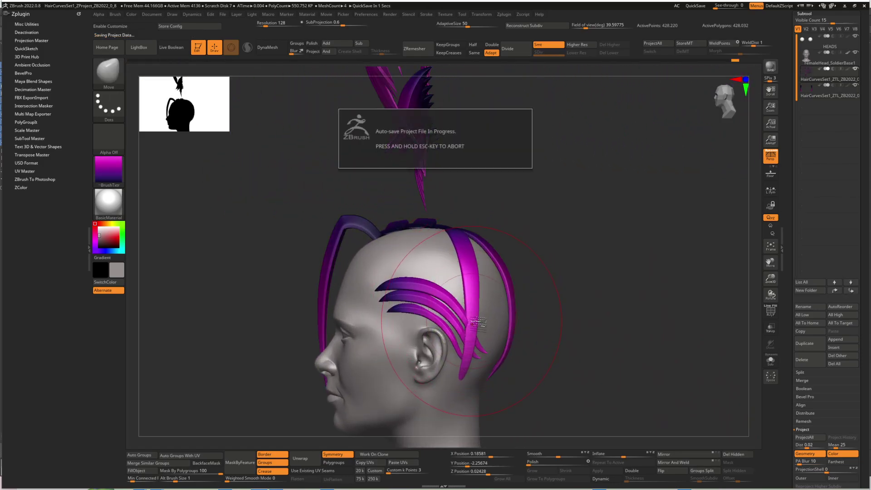
left_click_drag(482, 325, 479, 301)
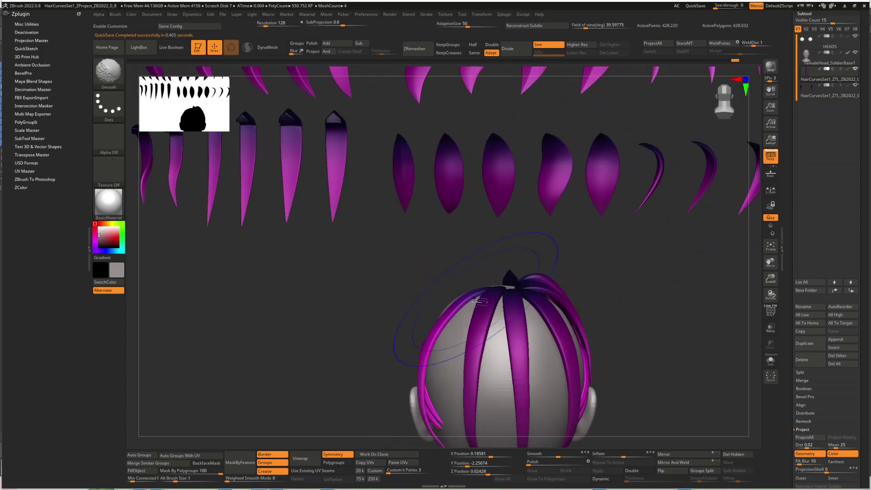
mouse_move(443, 340)
left_mouse_down()
mouse_move(522, 331)
mouse_move(511, 356)
mouse_move(459, 320)
mouse_move(447, 254)
left_mouse_up()
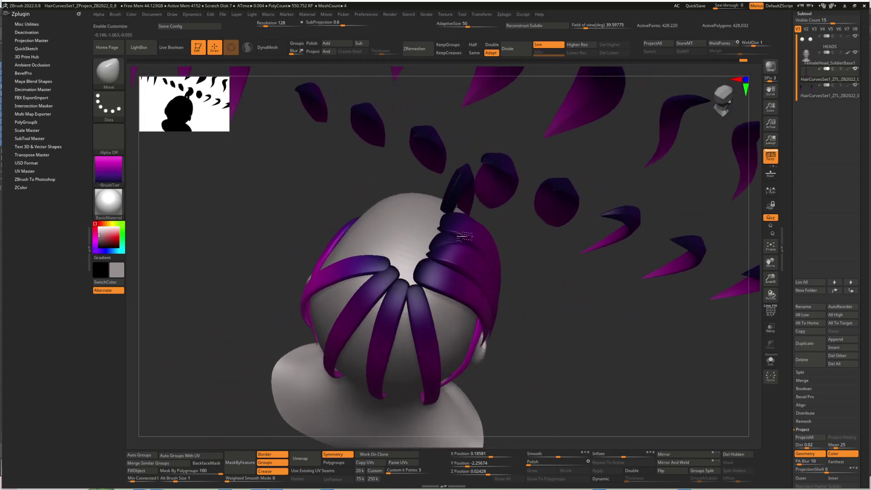
Hide the group of overlapping broad strands covering one side of the head.
left_click(461, 228, "ctrl+shift")
left_click(445, 171, "ctrl+shift")
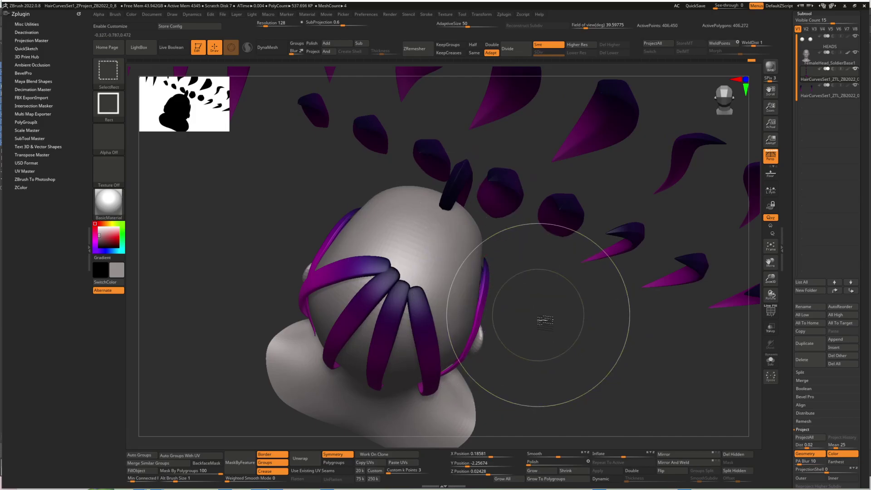
key("ctrl+shift+z")
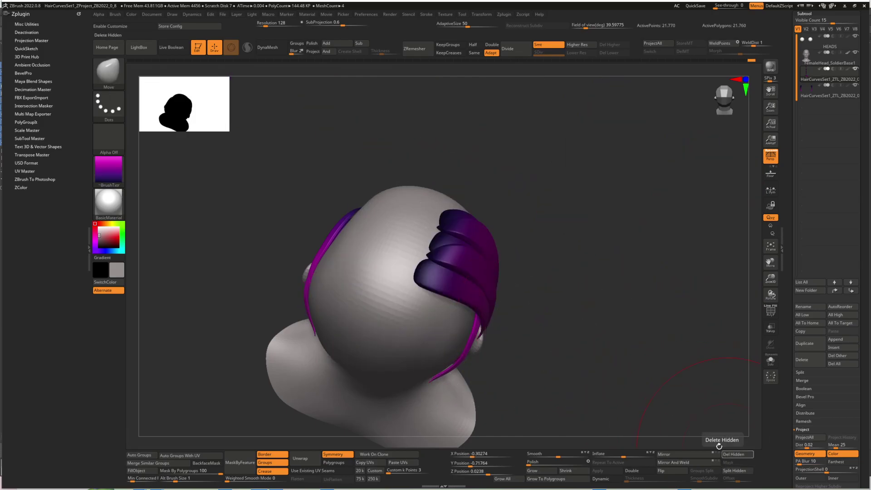
left_click(704, 422, "ctrl+shift")
key("ctrl+z")
key("ctrl+z")
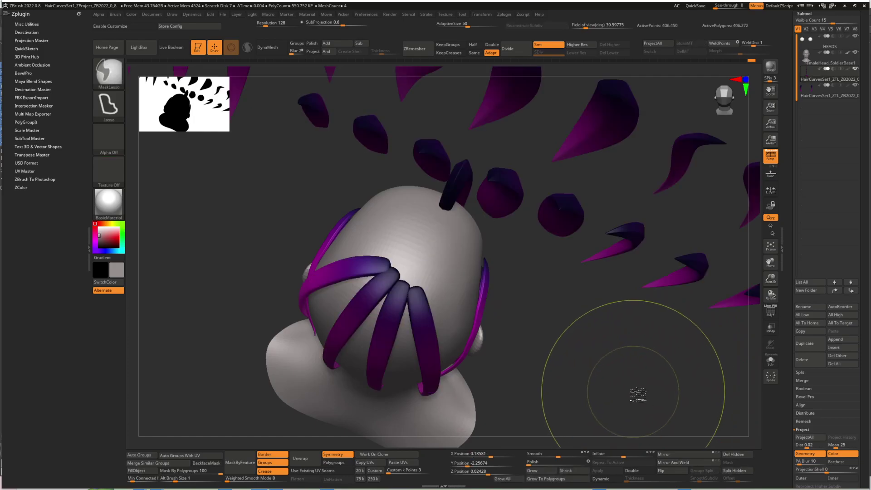
Split the hidden broad side strands into their own subtool, select it and duplicate it.
left_click(733, 472)
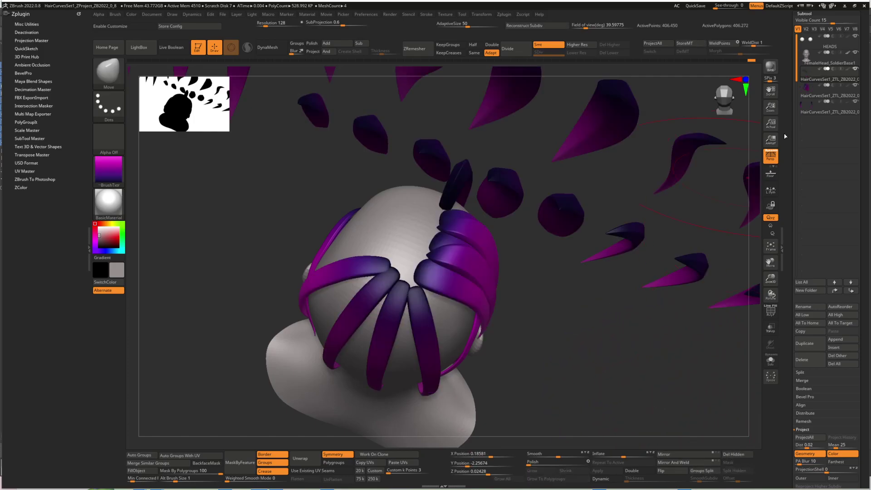
left_click(806, 93)
left_click(804, 342)
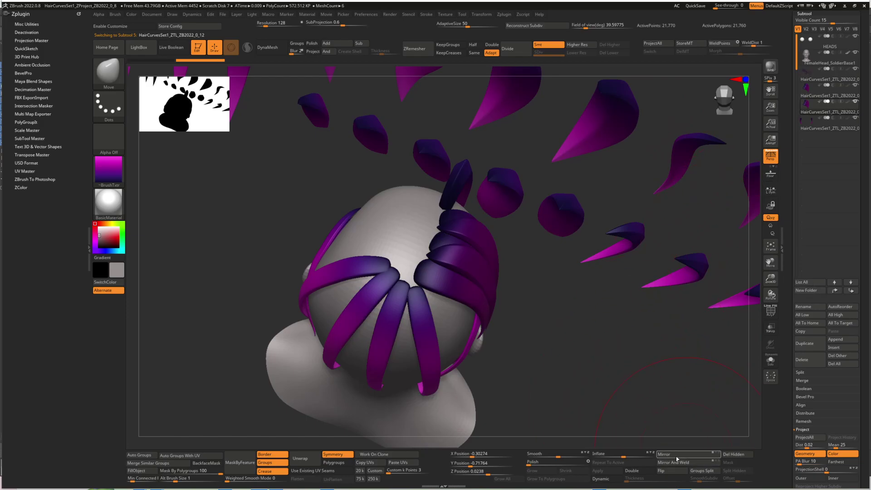
Try to mirror the duplicated broad side strands across the head, checking them in solo view.
key("alt+s")
key("alt+s")
right_click_drag(627, 348, 620, 249, "ctrl")
key("alt+s")
key("alt+s")
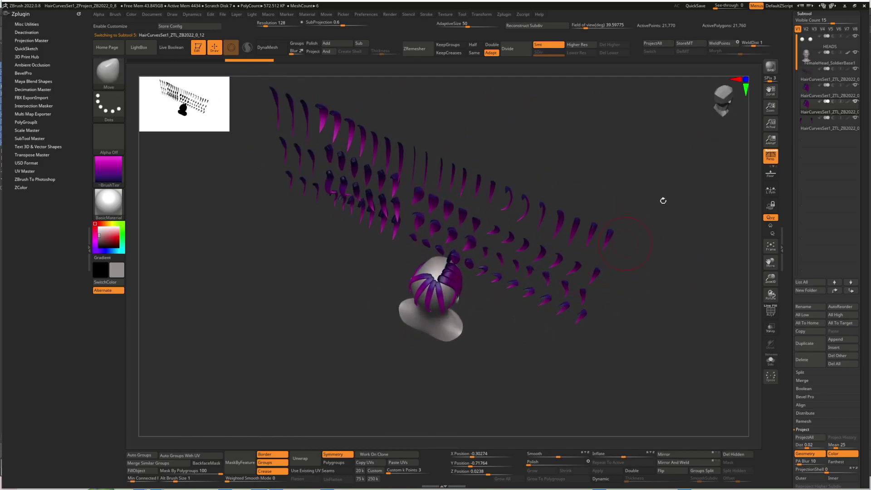
left_click(803, 95)
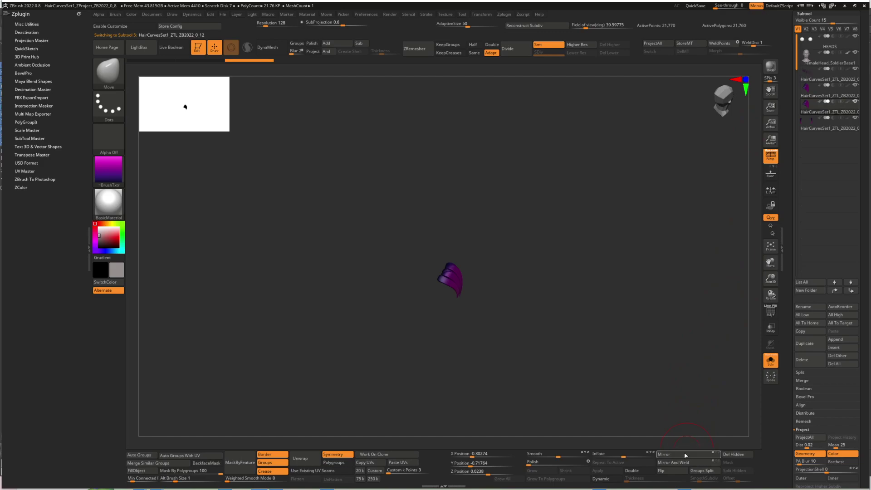
key("shift+alt+s")
left_click_drag(658, 401, 645, 386)
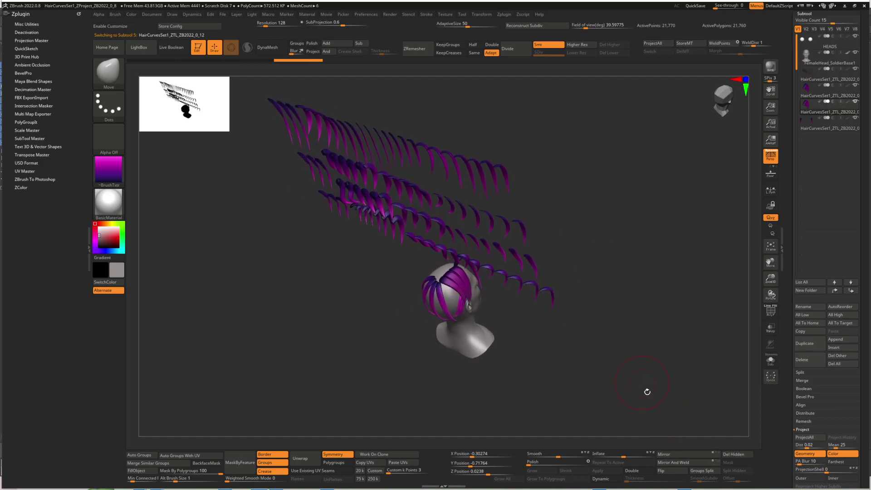
left_click_drag(665, 416, 518, 336)
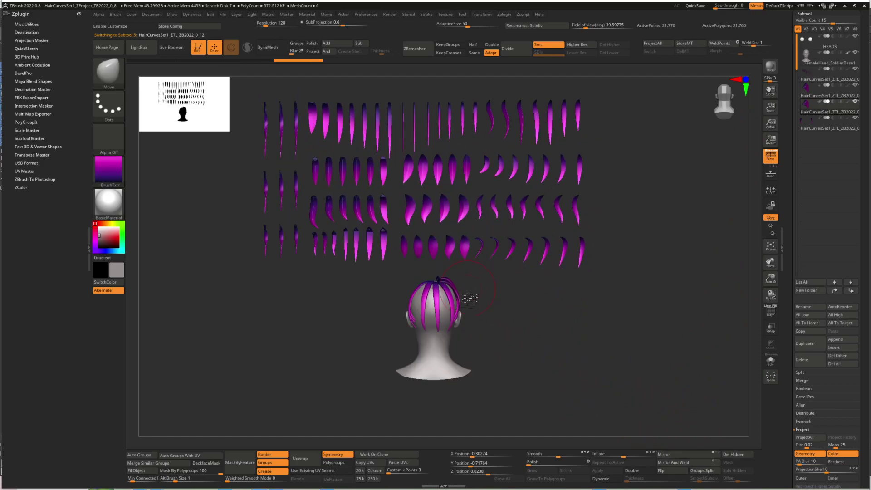
Move the transform gizmo's pivot away from the head and try mirroring the duplicated side strands again.
left_click_drag(467, 294, 468, 303)
key("w")
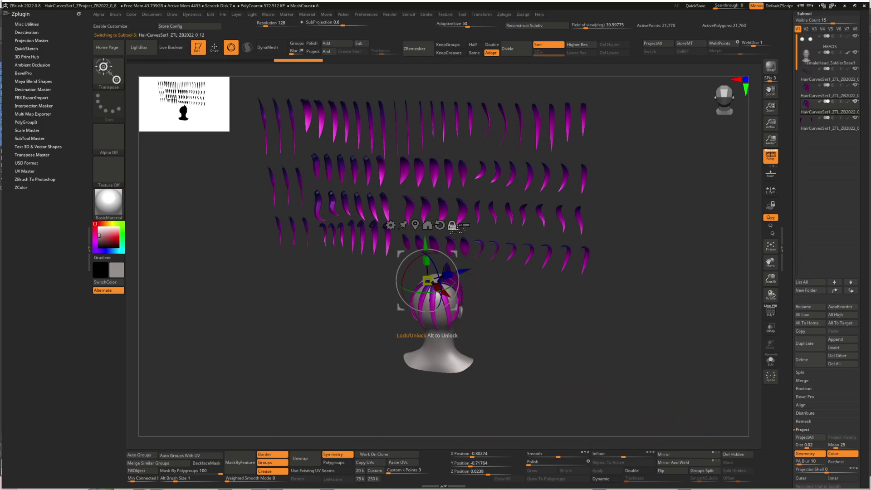
left_click_drag(468, 282, 526, 296, "alt")
right_click_drag(529, 299, 544, 346, "ctrl")
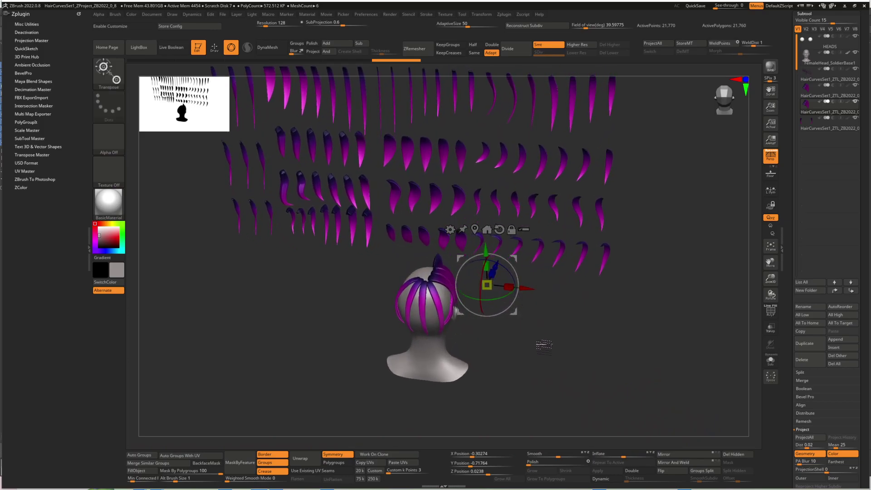
left_click(683, 456)
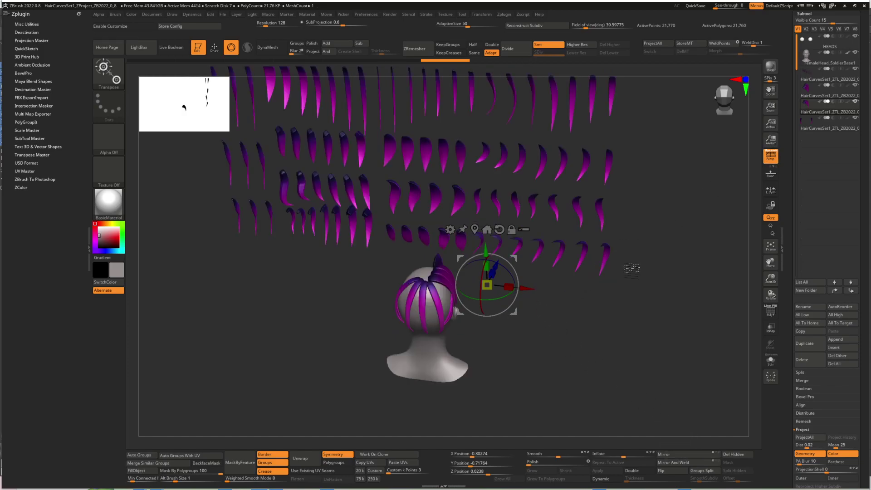
key("q")
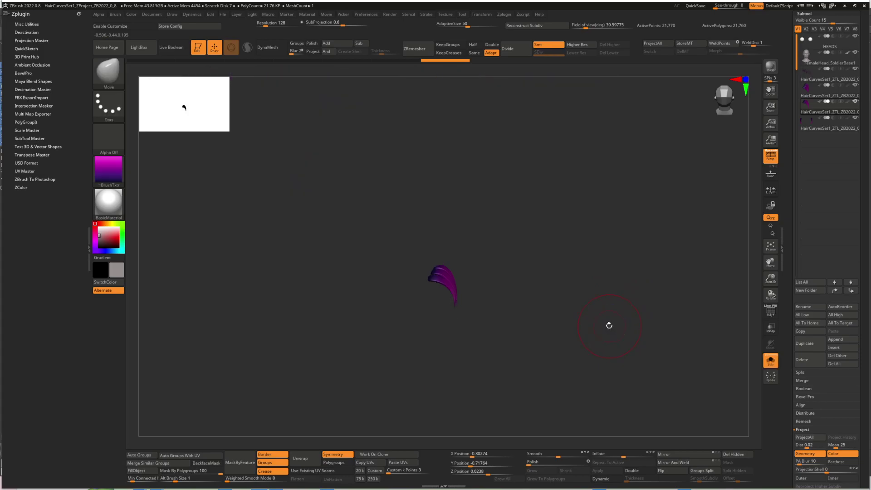
key("r")
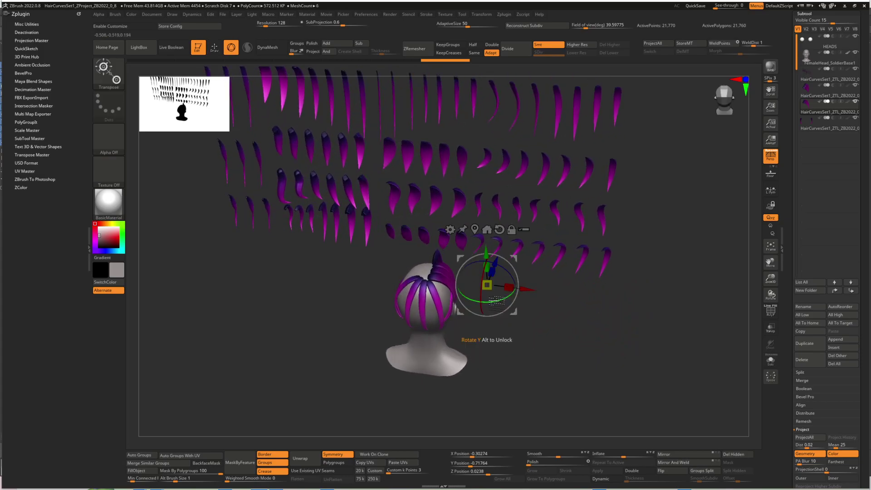
Try repositioning the transform gizmo's pivot across the head and inspecting the duplicated side strands in solo view, then undo the last change.
left_click_drag(526, 290, 434, 278, "alt")
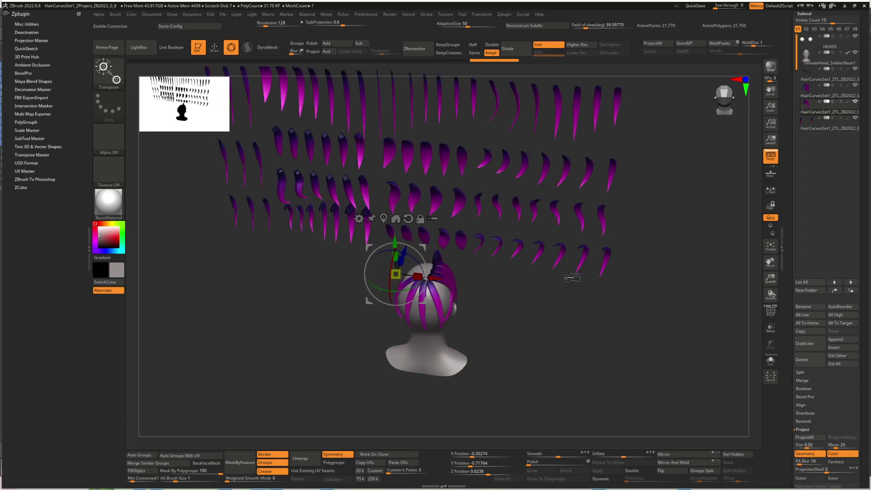
left_click_drag(434, 278, 539, 290, "alt")
right_click_drag(577, 304, 555, 322, "ctrl")
key("shift+s")
mouse_move(543, 293)
left_mouse_down("alt")
mouse_move(572, 296)
mouse_move(534, 291)
left_mouse_up("alt")
key("q")
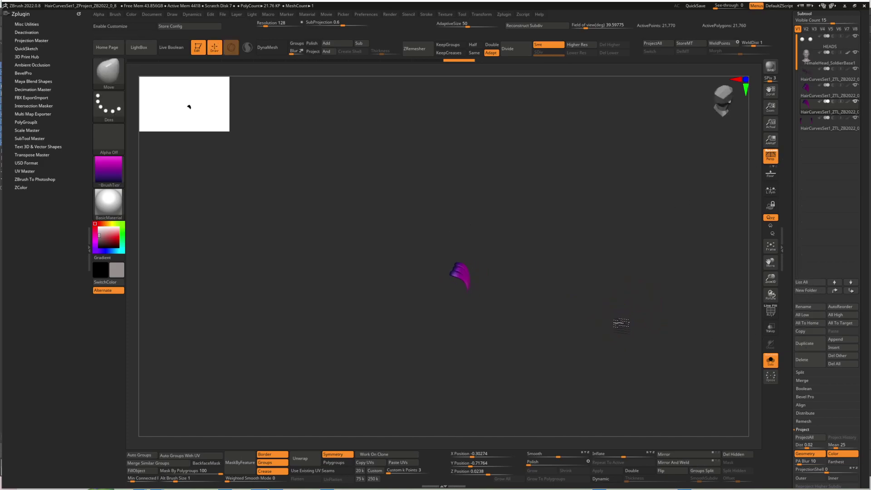
key("w")
key("ctrl+z")
key("shift+s")
Mirror the duplicated broad side strands onto the opposite side of the head and return to the Move brush.
right_click_drag(532, 277, 542, 281, "alt")
right_click_drag(542, 280, 661, 436, "ctrl")
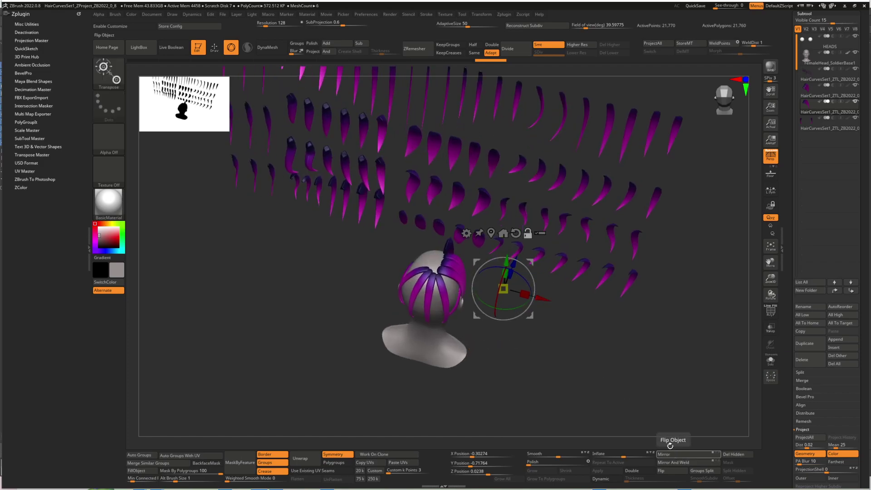
left_click_drag(503, 342, 595, 358)
key("q")
right_click_drag(591, 300, 544, 335, "ctrl")
right_click_drag(545, 291, 488, 352, "ctrl")
right_click(488, 352)
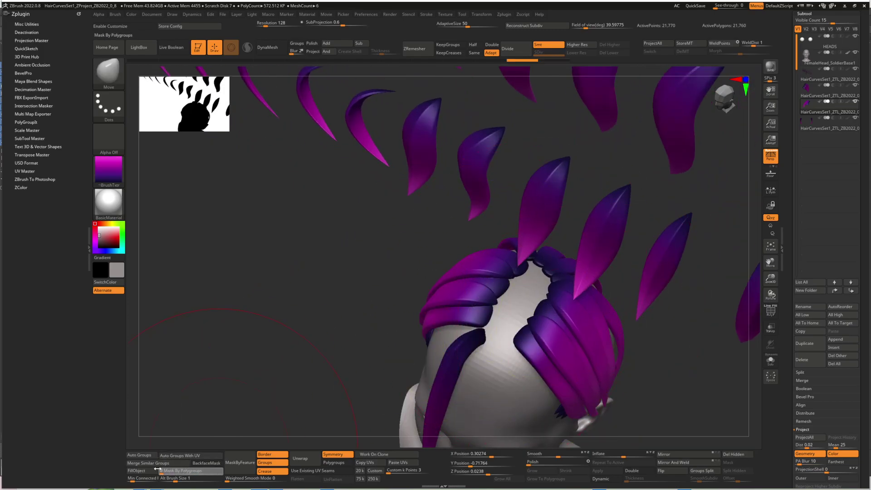
Set Mask By Polygroups to 0 and fit the mirrored side strands to the head and centre parting with the Move brush.
left_click_drag(556, 286, 532, 289)
mouse_move(532, 289)
right_mouse_down()
mouse_move(560, 286)
mouse_move(570, 345)
mouse_move(587, 354)
right_mouse_up()
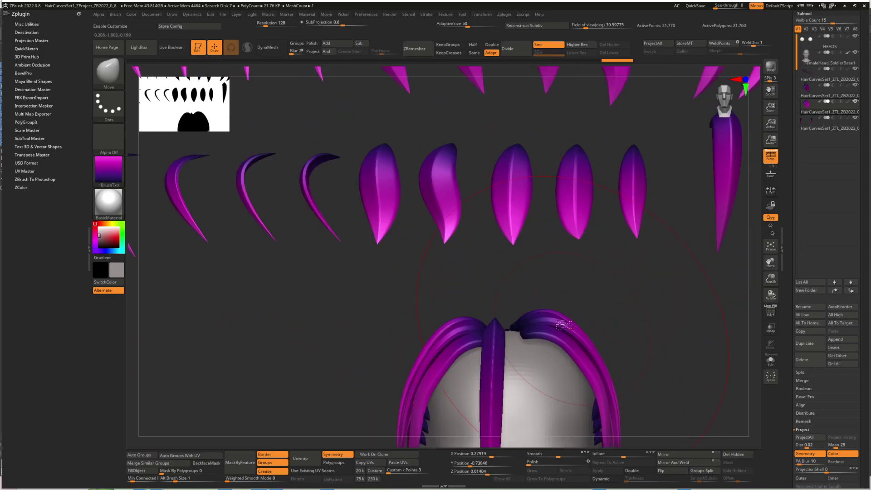
right_click_drag(583, 349, 502, 345)
key("space")
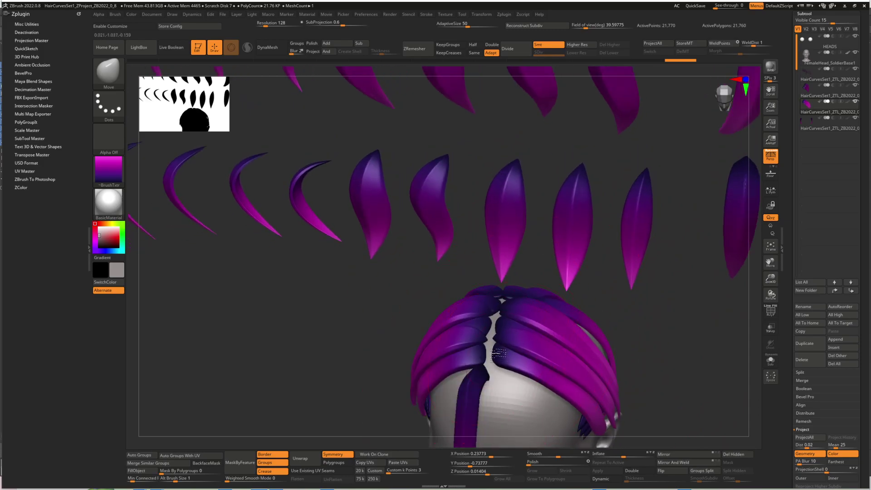
mouse_move(499, 317)
right_mouse_down()
mouse_move(512, 300)
mouse_move(488, 314)
right_mouse_up()
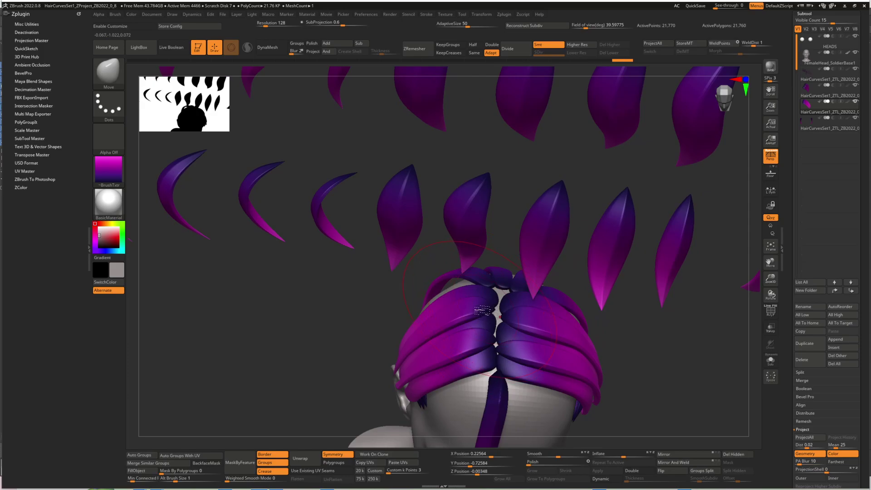
left_click(483, 310, "alt")
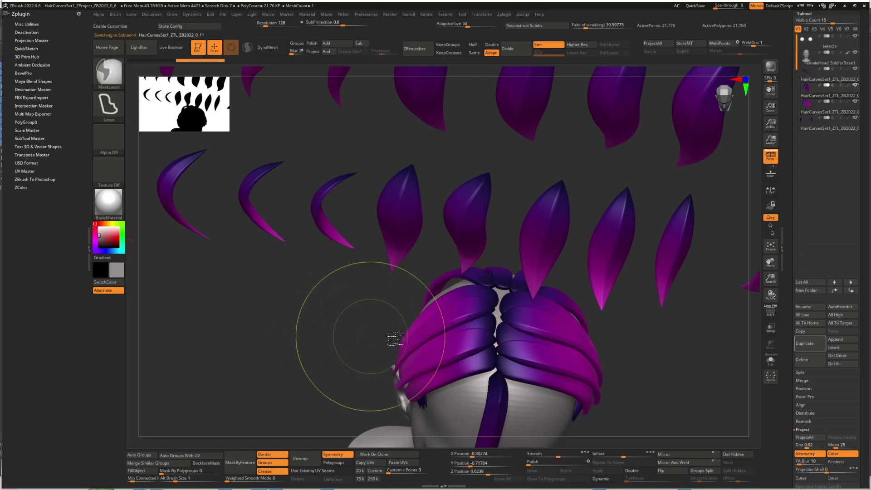
mouse_move(496, 312)
right_mouse_down()
mouse_move(487, 345)
mouse_move(463, 317)
mouse_move(487, 311)
mouse_move(456, 313)
mouse_move(504, 317)
right_mouse_up()
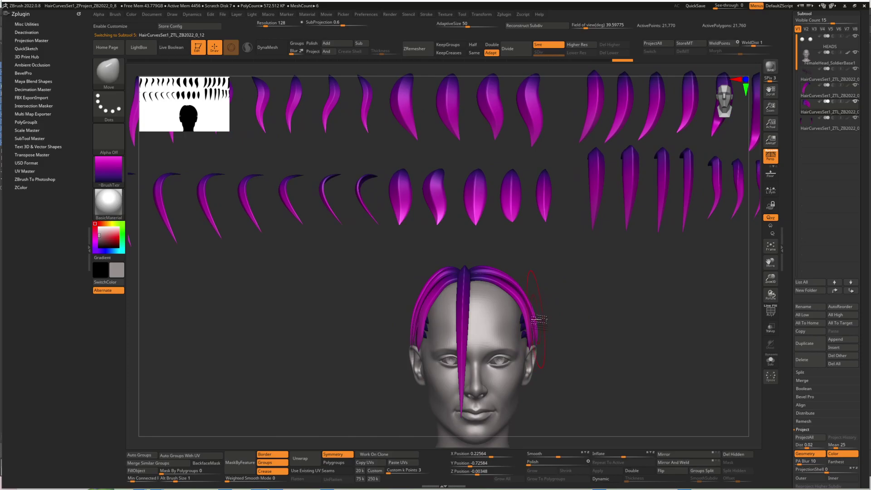
mouse_move(540, 313)
right_mouse_down()
mouse_move(535, 322)
mouse_move(481, 317)
mouse_move(524, 311)
mouse_move(544, 285)
mouse_move(553, 296)
mouse_move(559, 278)
mouse_move(535, 293)
mouse_move(525, 322)
right_mouse_up()
Select the strands at the back of the head, adjust the brush's draw size and refine their fit with the Move brush.
left_click(546, 330, "alt")
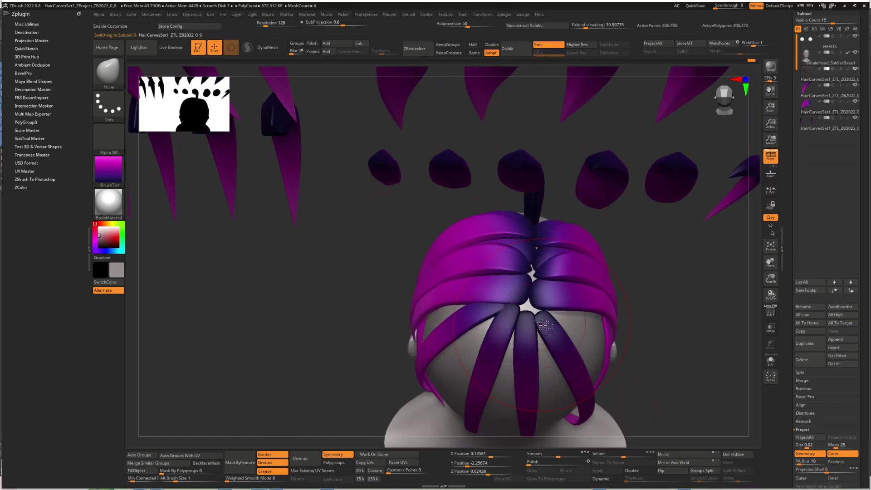
left_click_drag(640, 278, 649, 289, "ctrl")
mouse_move(508, 325)
right_mouse_down()
mouse_move(485, 316)
mouse_move(525, 331)
mouse_move(526, 318)
mouse_move(492, 337)
mouse_move(502, 258)
right_mouse_up()
right_click(491, 331)
mouse_move(502, 314)
right_mouse_down()
mouse_move(522, 318)
mouse_move(494, 324)
right_mouse_up()
right_click(494, 324)
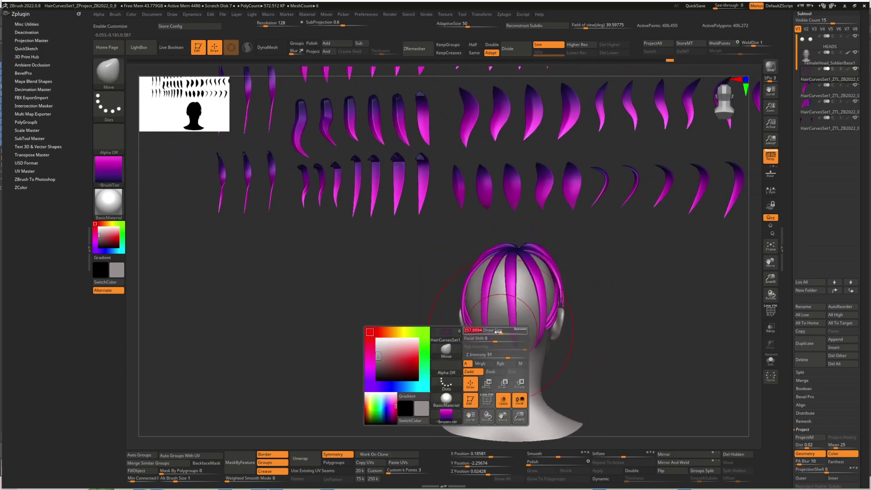
left_click_drag(499, 330, 503, 330)
mouse_move(498, 343)
right_mouse_down("ctrl")
mouse_move(486, 305)
mouse_move(469, 306)
mouse_move(489, 220)
mouse_move(517, 294)
mouse_move(512, 340)
right_mouse_up("ctrl")
mouse_move(512, 341)
right_mouse_down()
mouse_move(488, 350)
mouse_move(507, 348)
right_mouse_up()
mouse_move(485, 295)
right_mouse_down("ctrl")
mouse_move(480, 326)
mouse_move(369, 253)
mouse_move(379, 331)
mouse_move(477, 286)
mouse_move(521, 303)
mouse_move(499, 318)
right_mouse_up("ctrl")
mouse_move(522, 345)
right_mouse_down("ctrl")
mouse_move(551, 310)
mouse_move(504, 319)
right_mouse_up("ctrl")
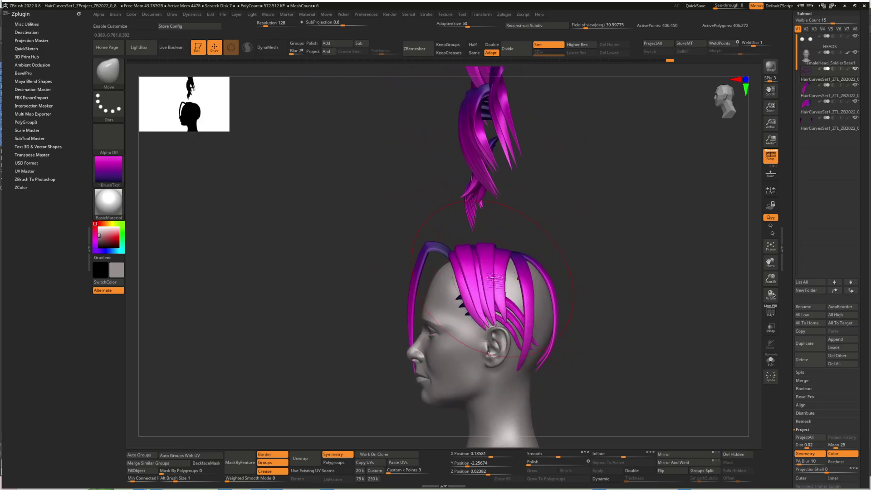
Select the mirrored side strands above the ear and refine their shape with the Move brush.
key("space")
left_click(481, 286, "alt")
right_click_drag(483, 289, 483, 266, "ctrl")
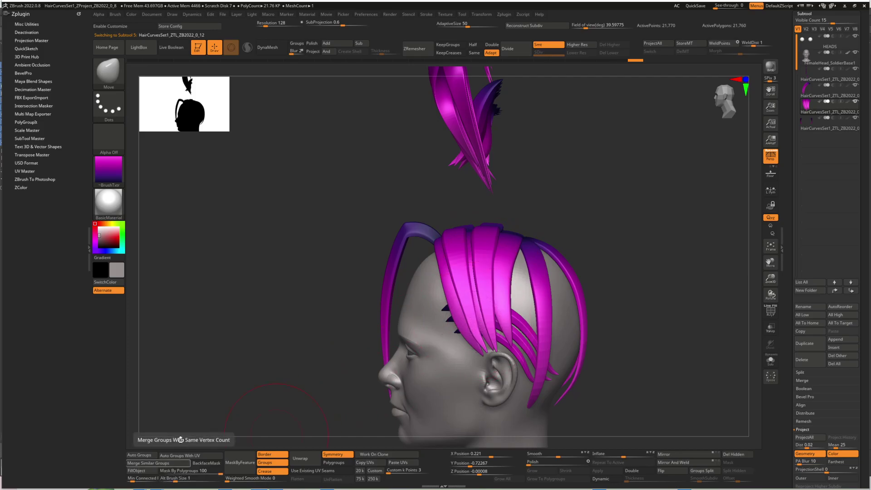
Examine the Move brush's Auto Masking settings, including Mask By Polygroups, and review the fitted hair from the front.
left_click(116, 15)
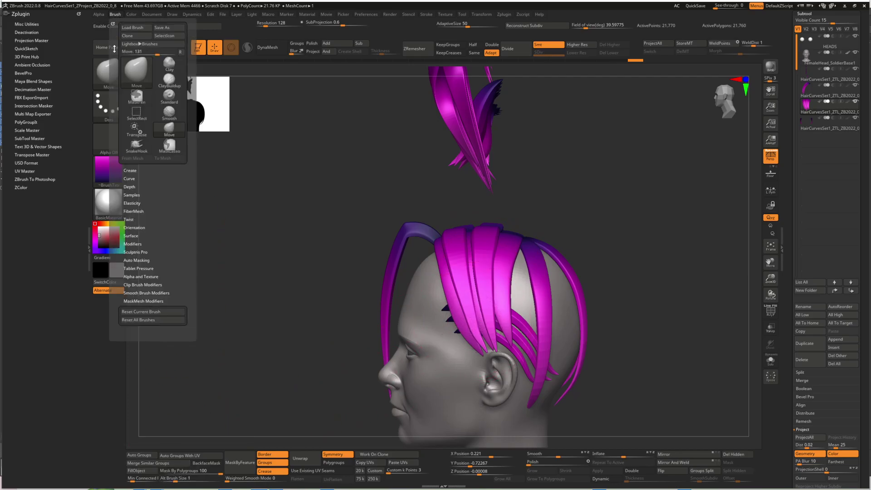
left_click(140, 260)
left_click(151, 292)
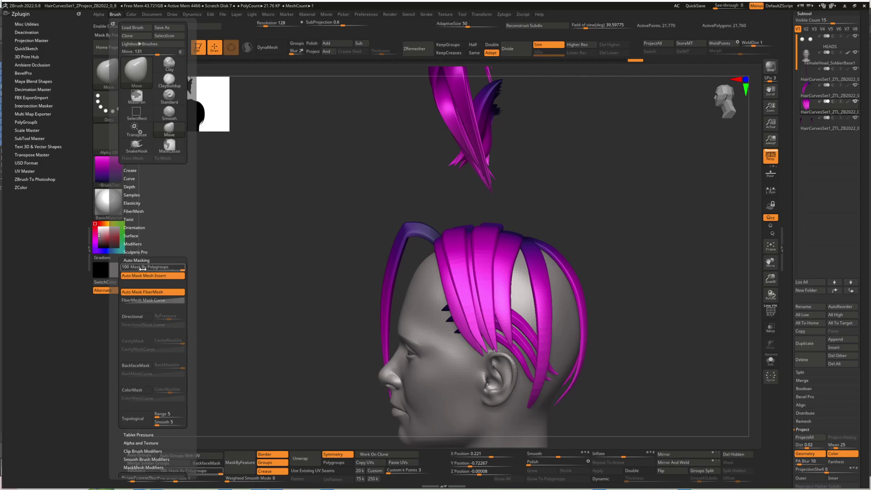
mouse_move(532, 322)
right_mouse_down()
mouse_move(560, 299)
mouse_move(528, 290)
mouse_move(541, 278)
mouse_move(509, 295)
mouse_move(555, 331)
mouse_move(554, 317)
mouse_move(568, 317)
mouse_move(554, 336)
mouse_move(519, 340)
mouse_move(516, 321)
mouse_move(527, 332)
mouse_move(515, 346)
mouse_move(517, 328)
right_mouse_up()
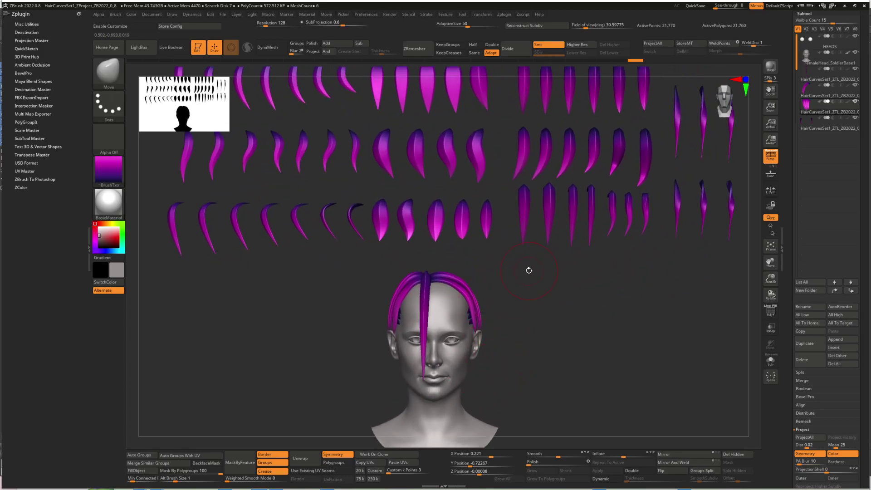
right_click_drag(503, 274, 596, 322)
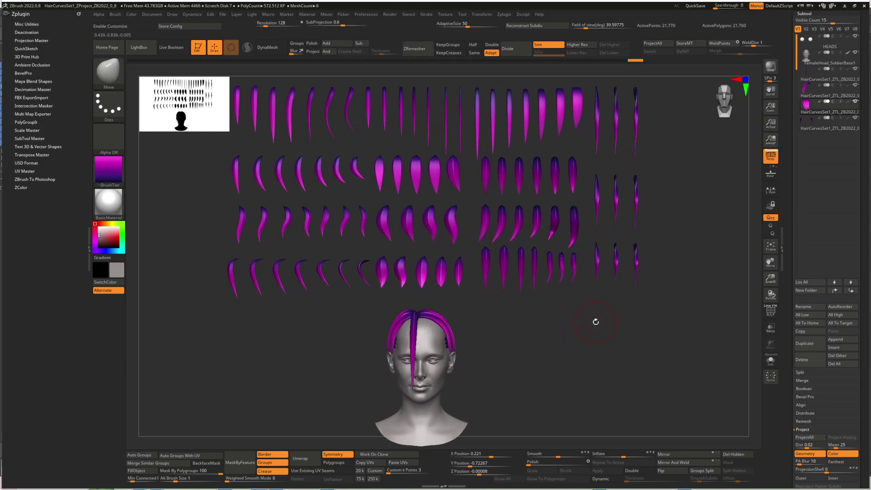